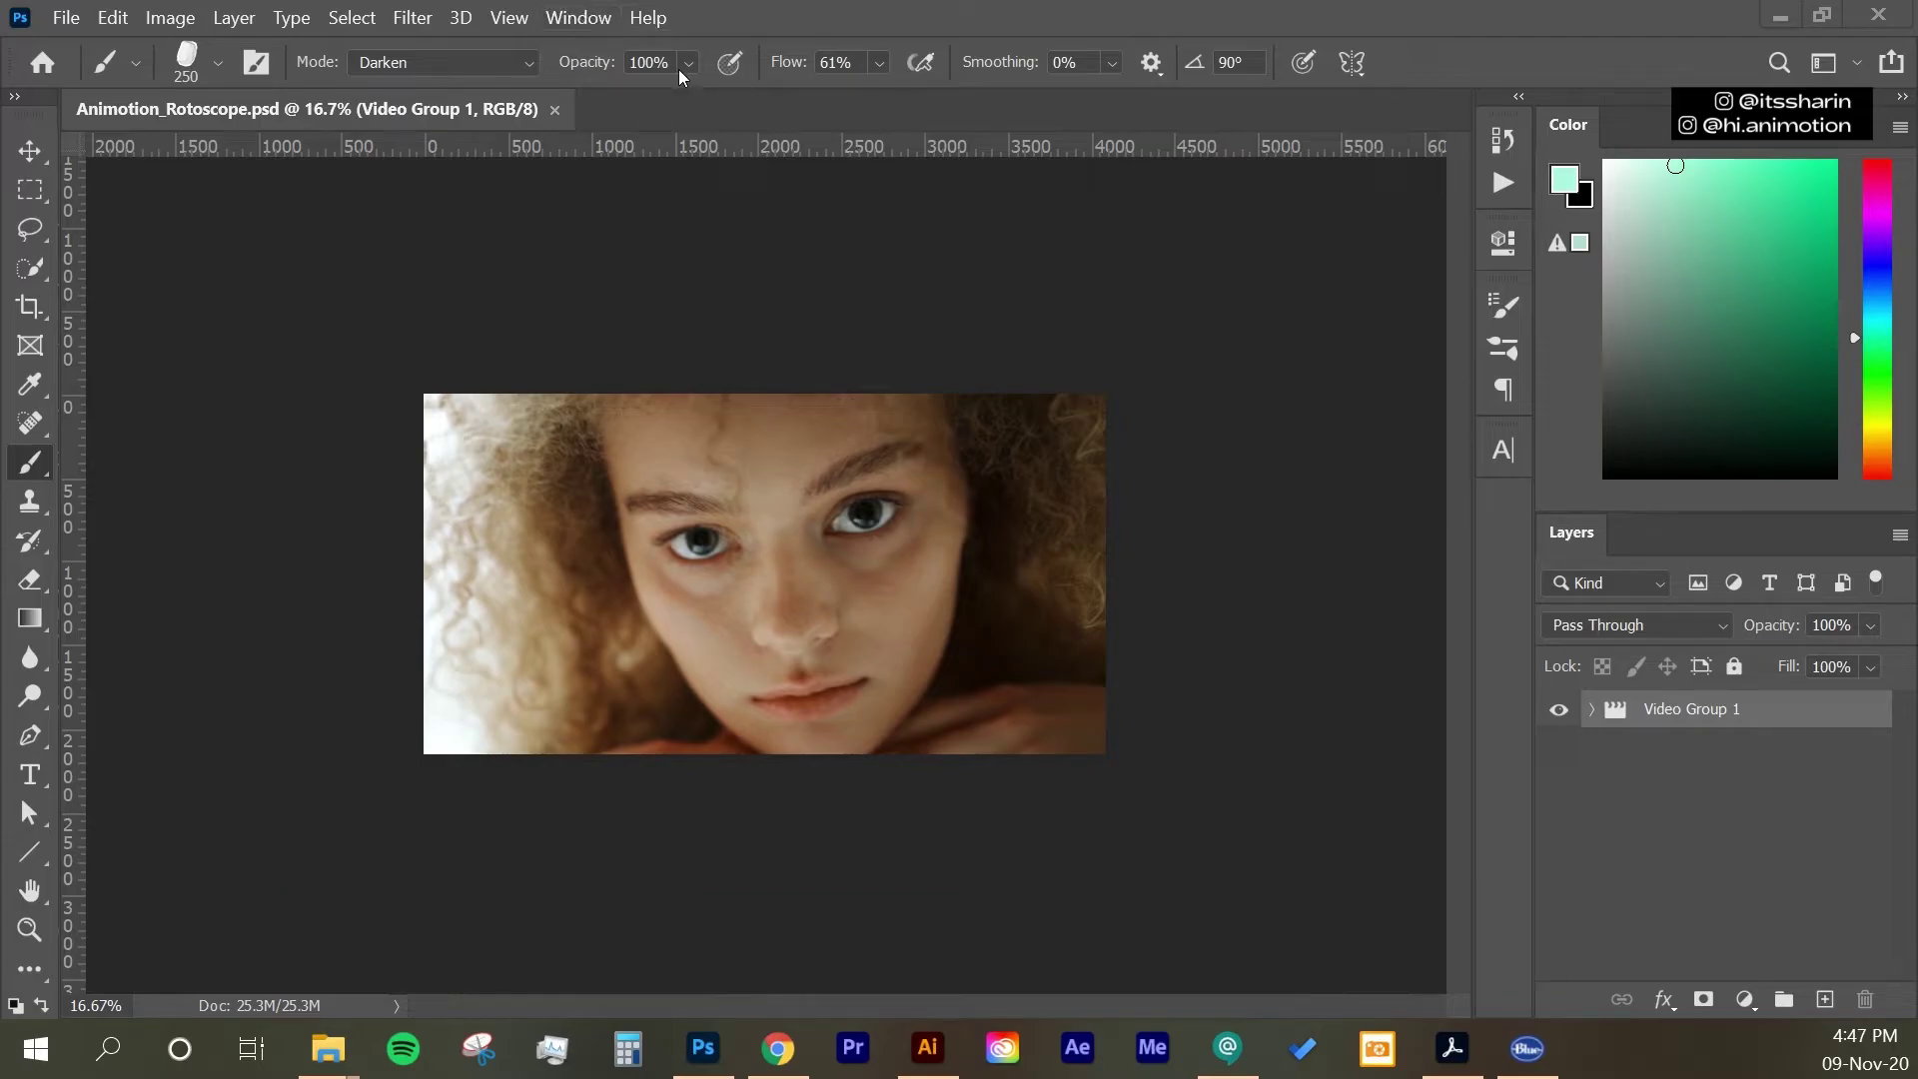
Step: Show the footage timeline, preview the clip to about 0:00:02:07, then return to 0:00:00:00
left_click(597, 20)
left_click(763, 973)
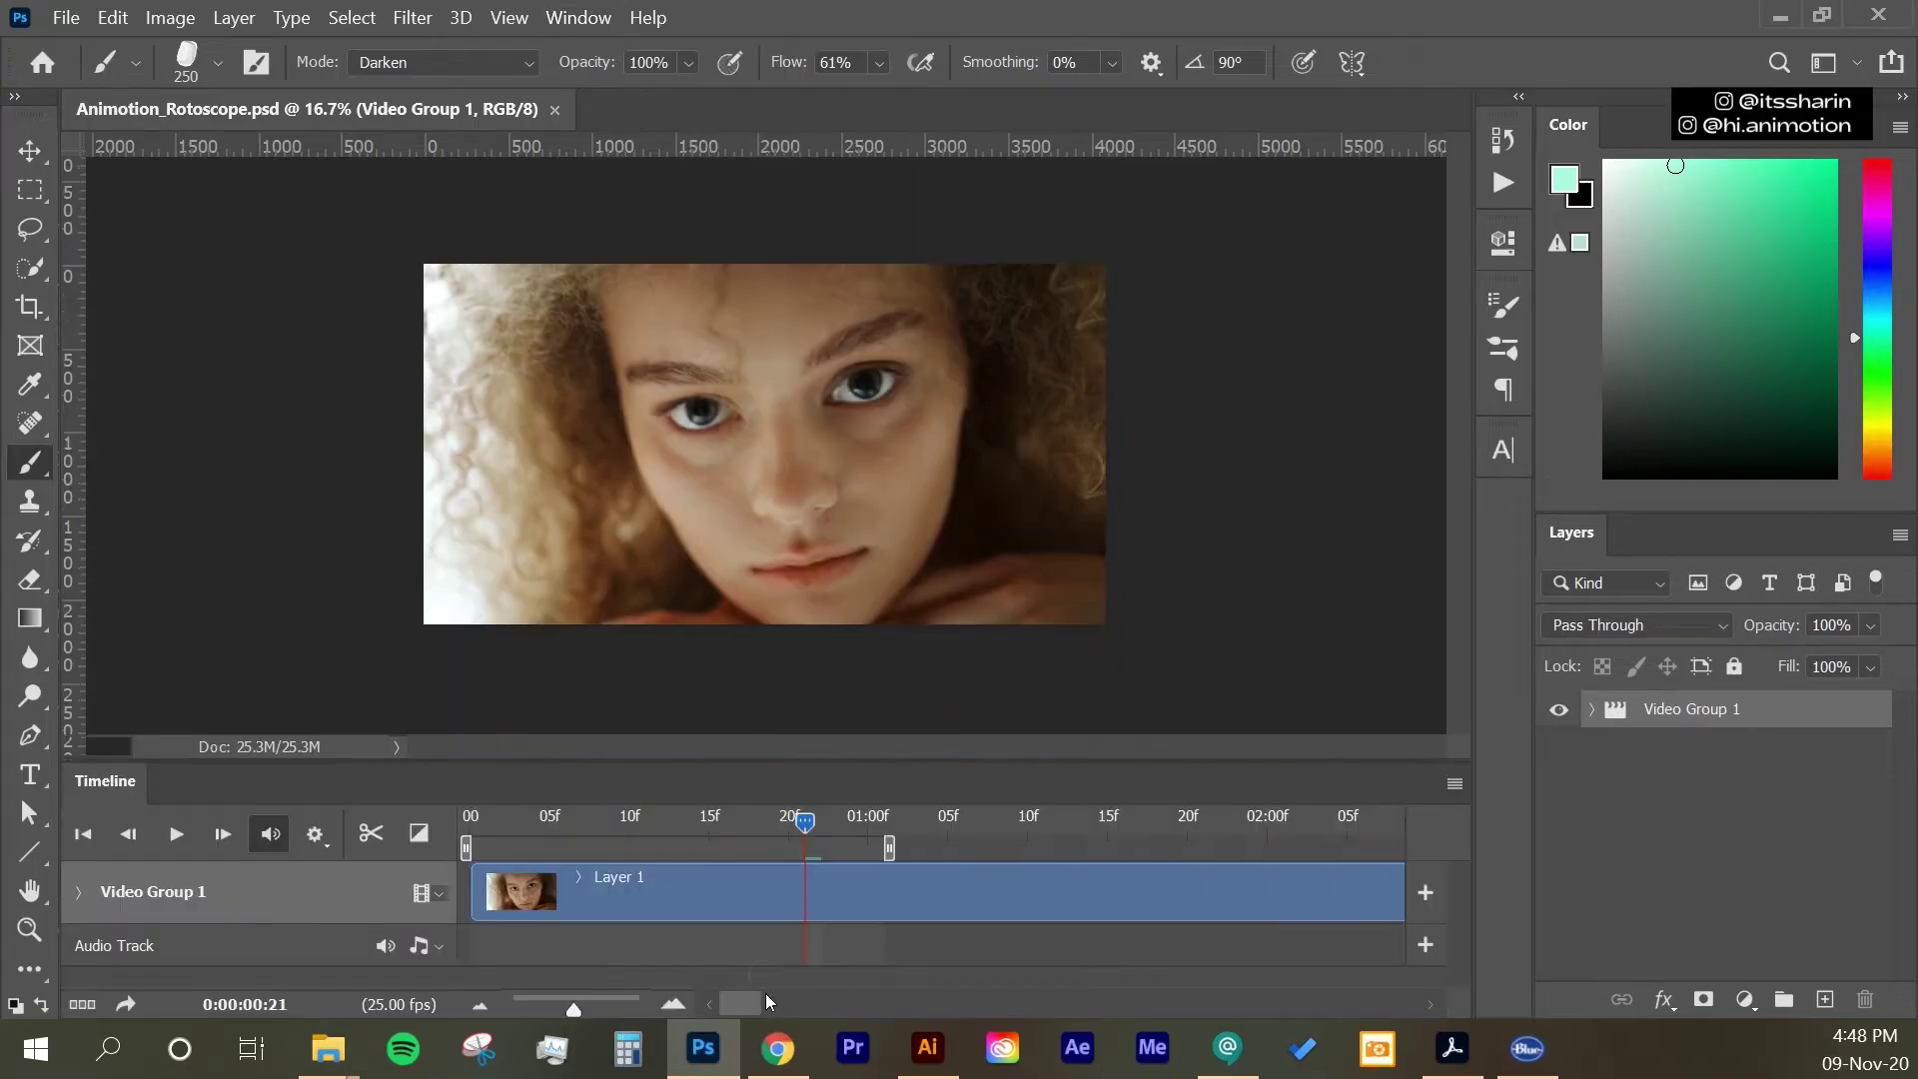
left_click_drag(552, 829, 1380, 830)
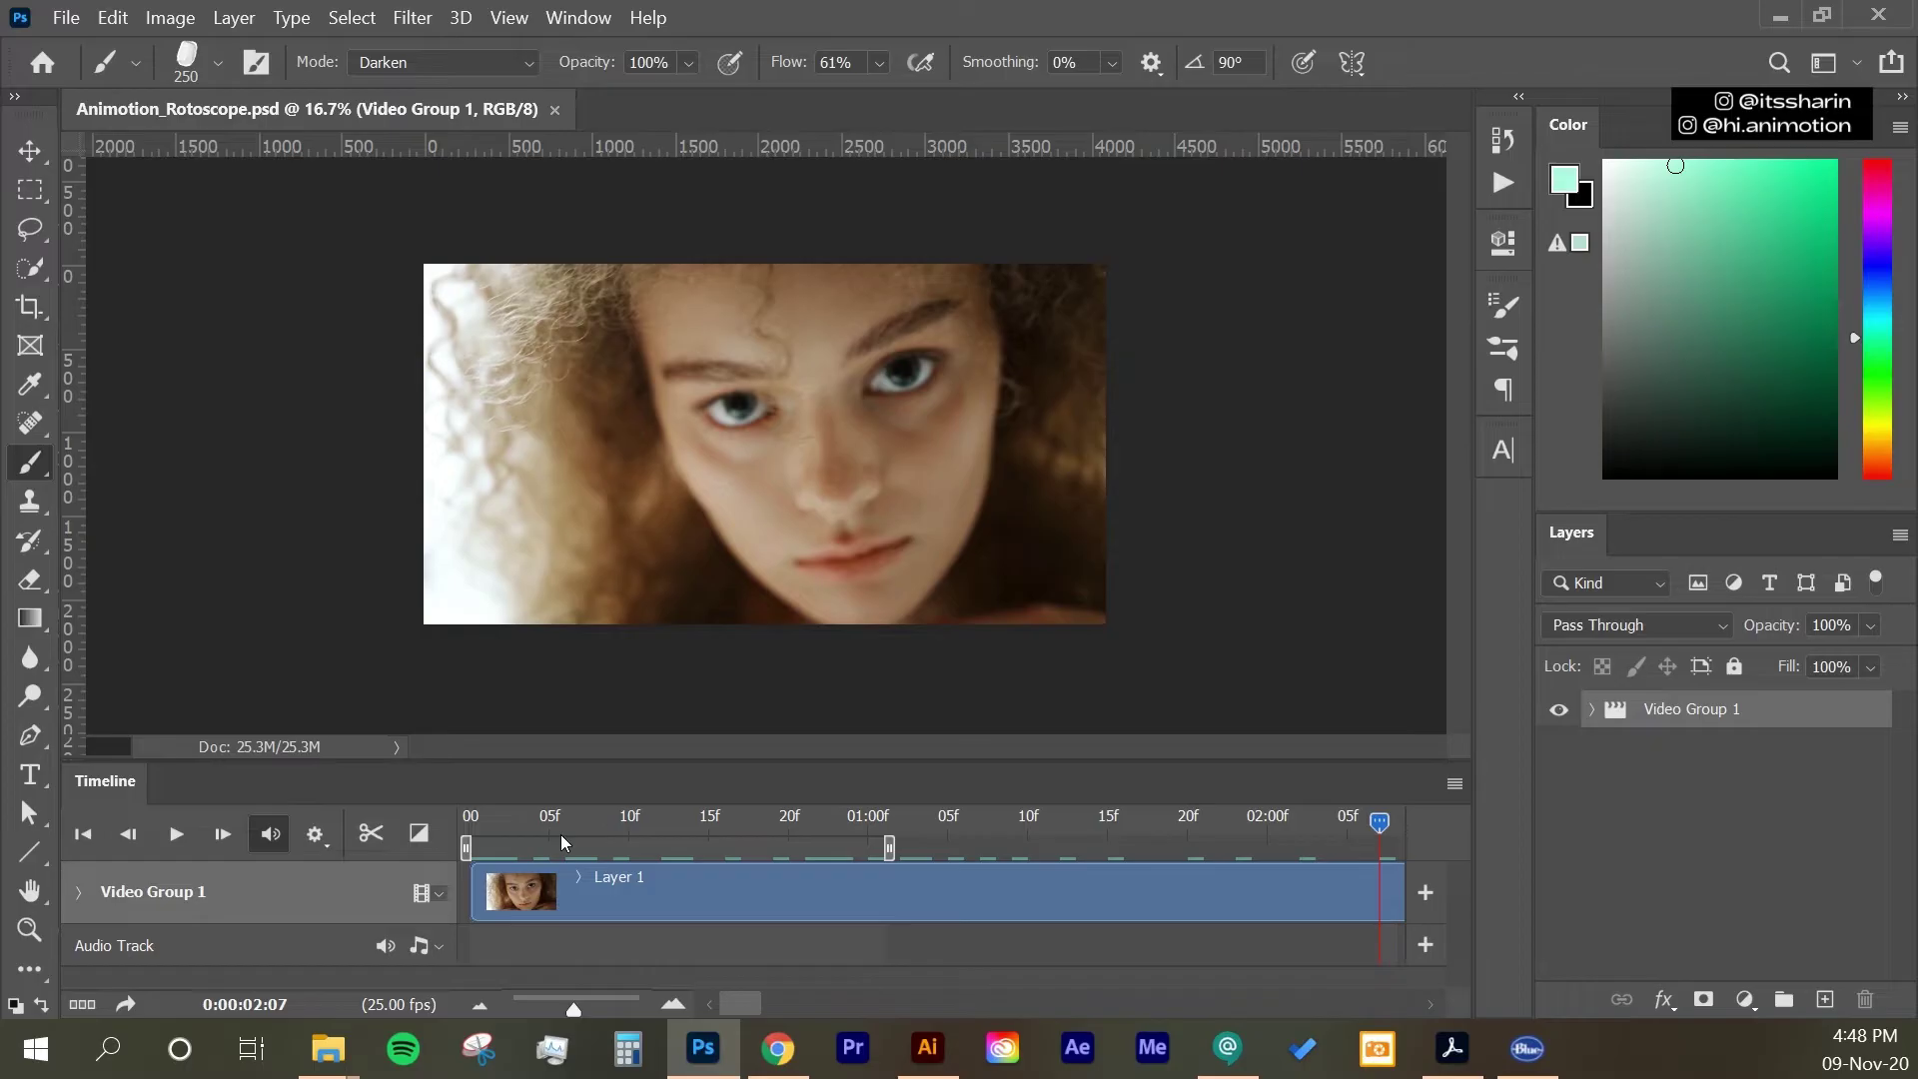
left_click_drag(560, 835, 470, 829)
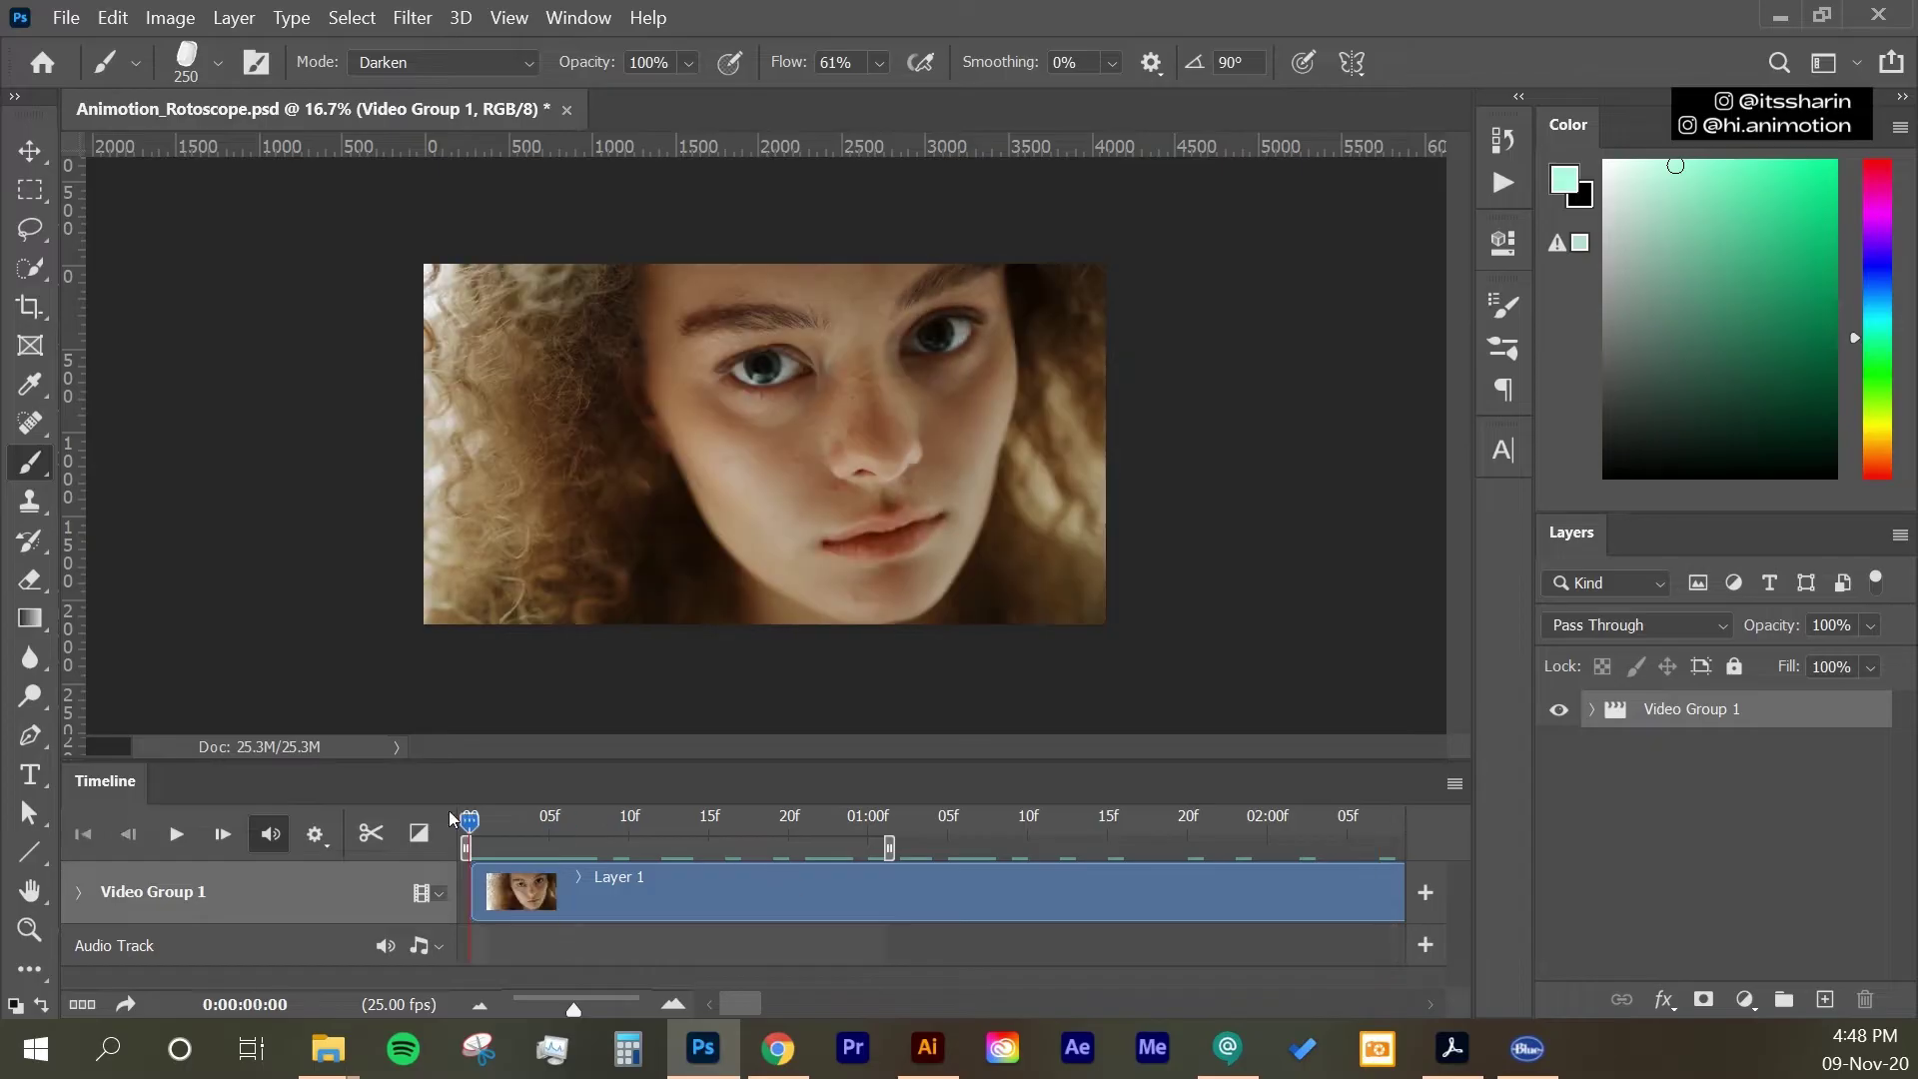
Step: Open the AnimDessin2 extension panel from Window > Extensions
left_click(602, 28)
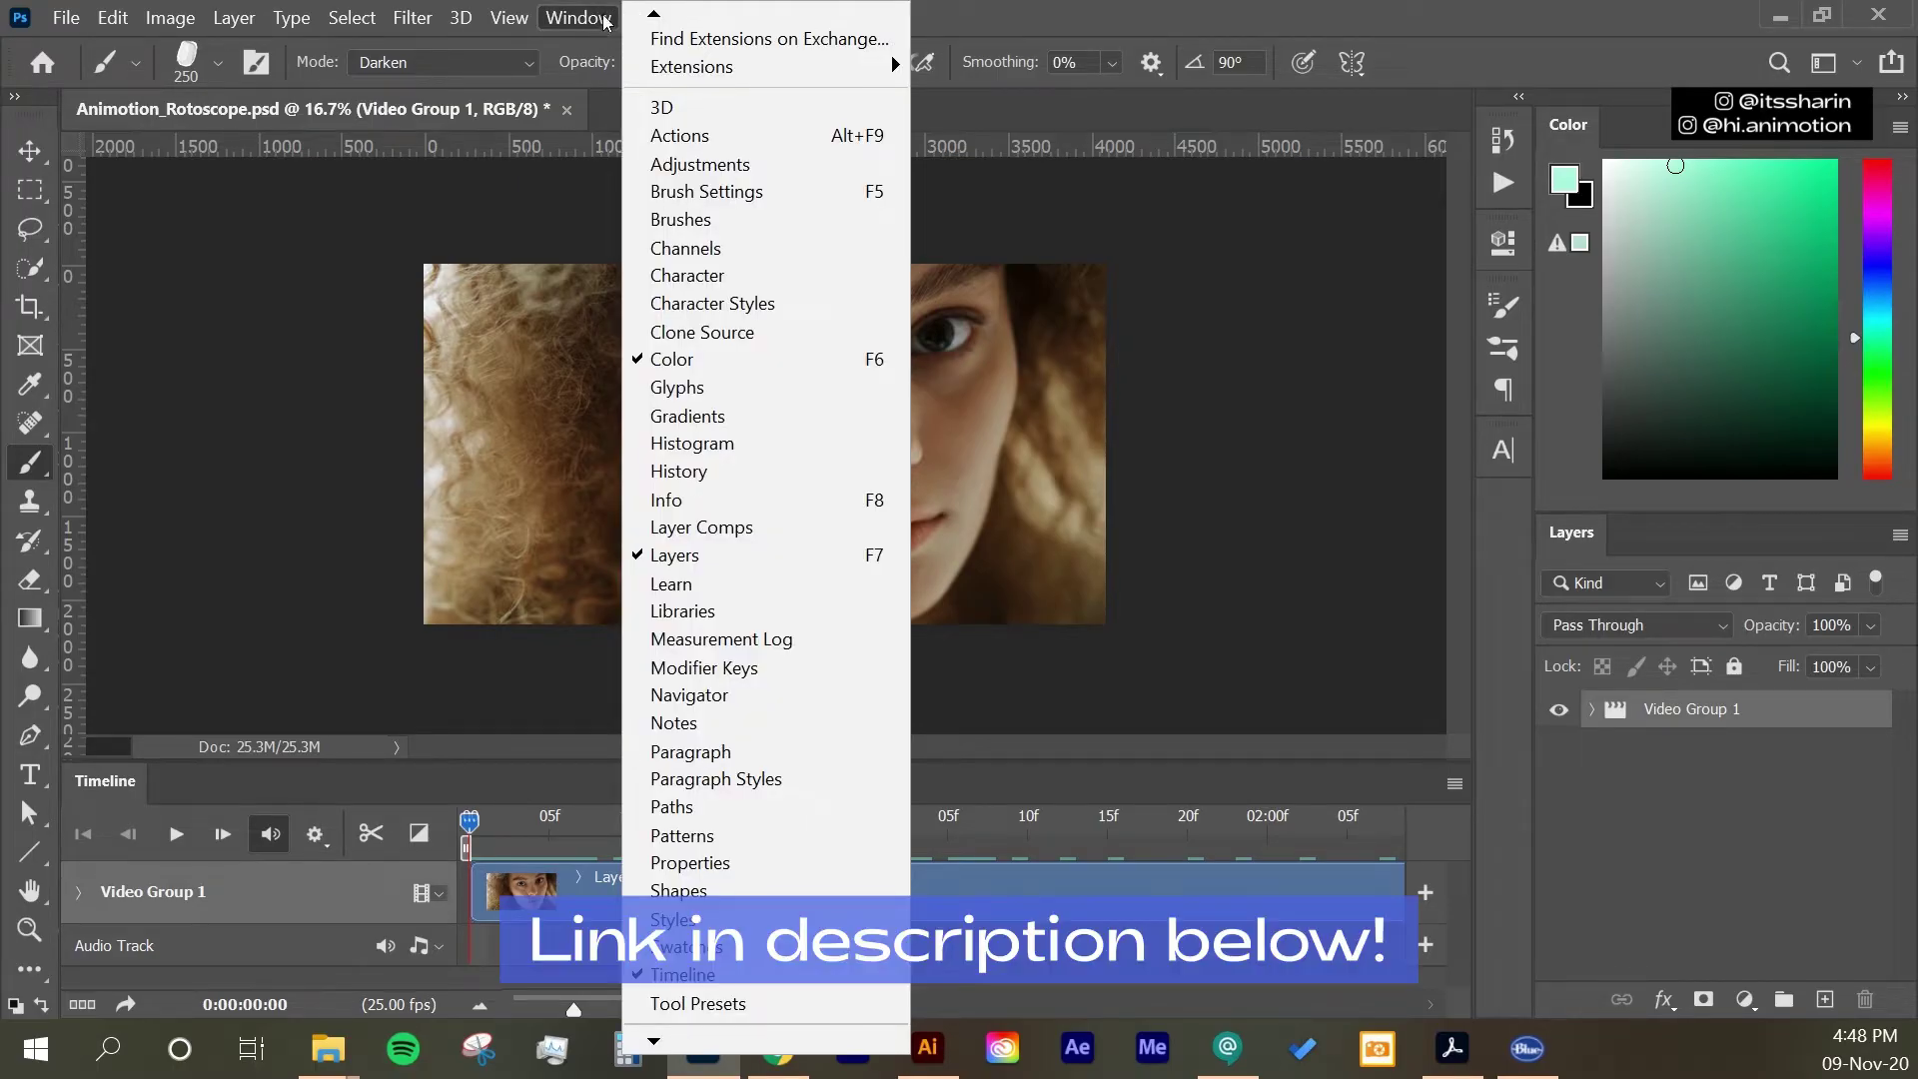
mouse_move(872, 68)
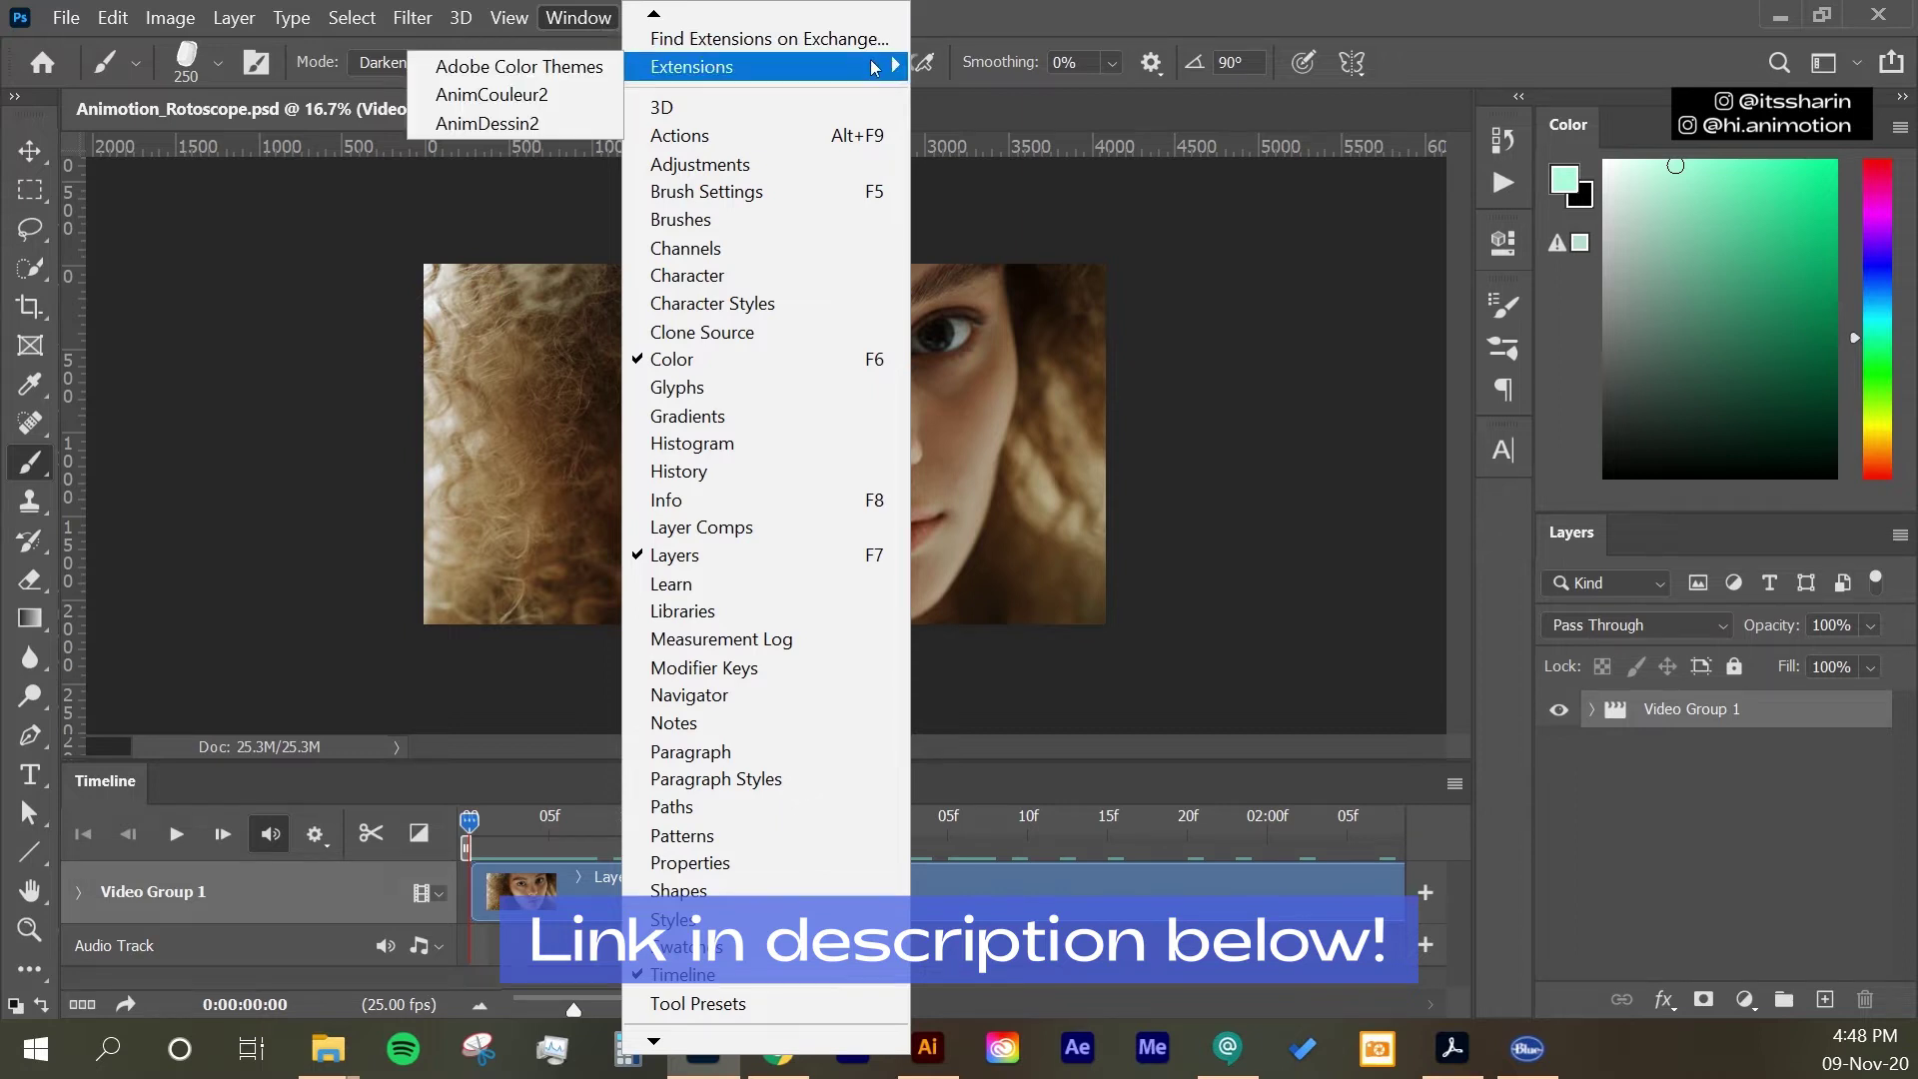
left_click(578, 120)
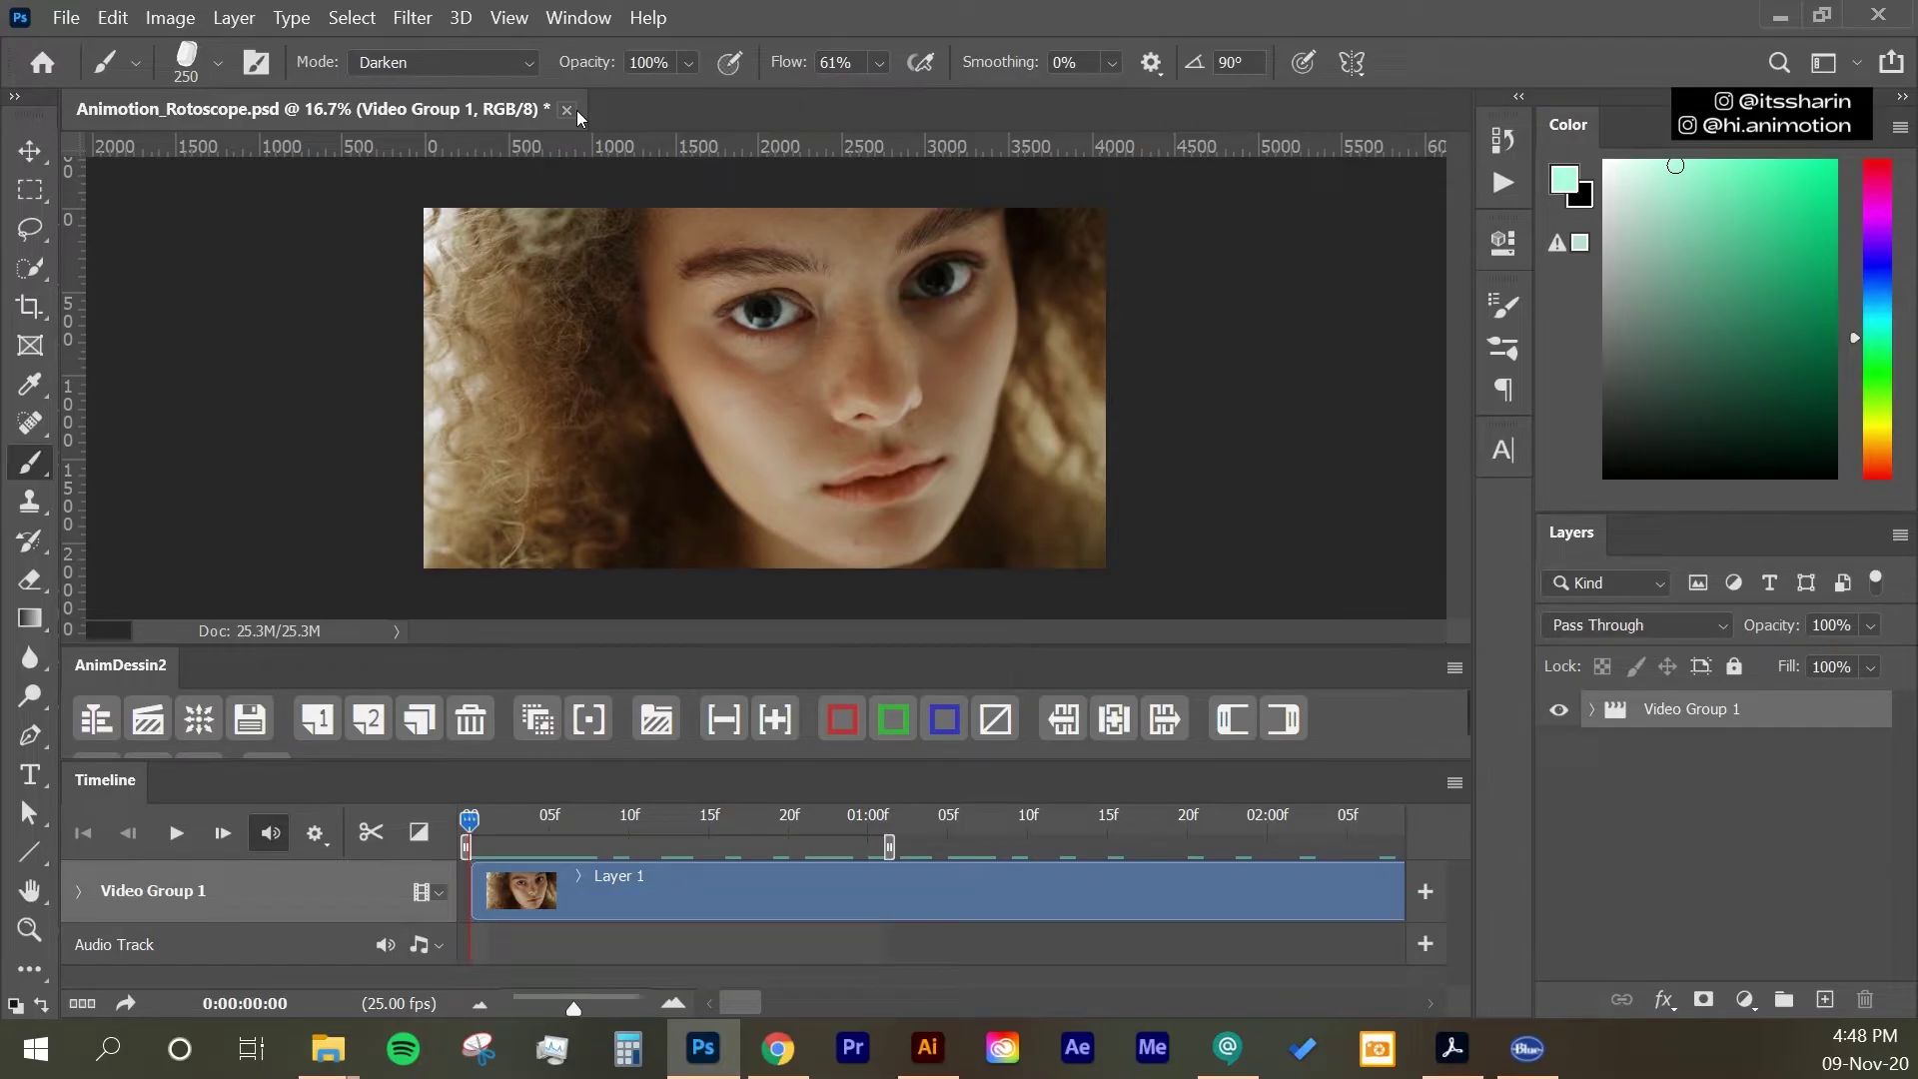
Step: Set the timeline frame rate to 25 fps via the Timeline panel menu
left_click(1454, 783)
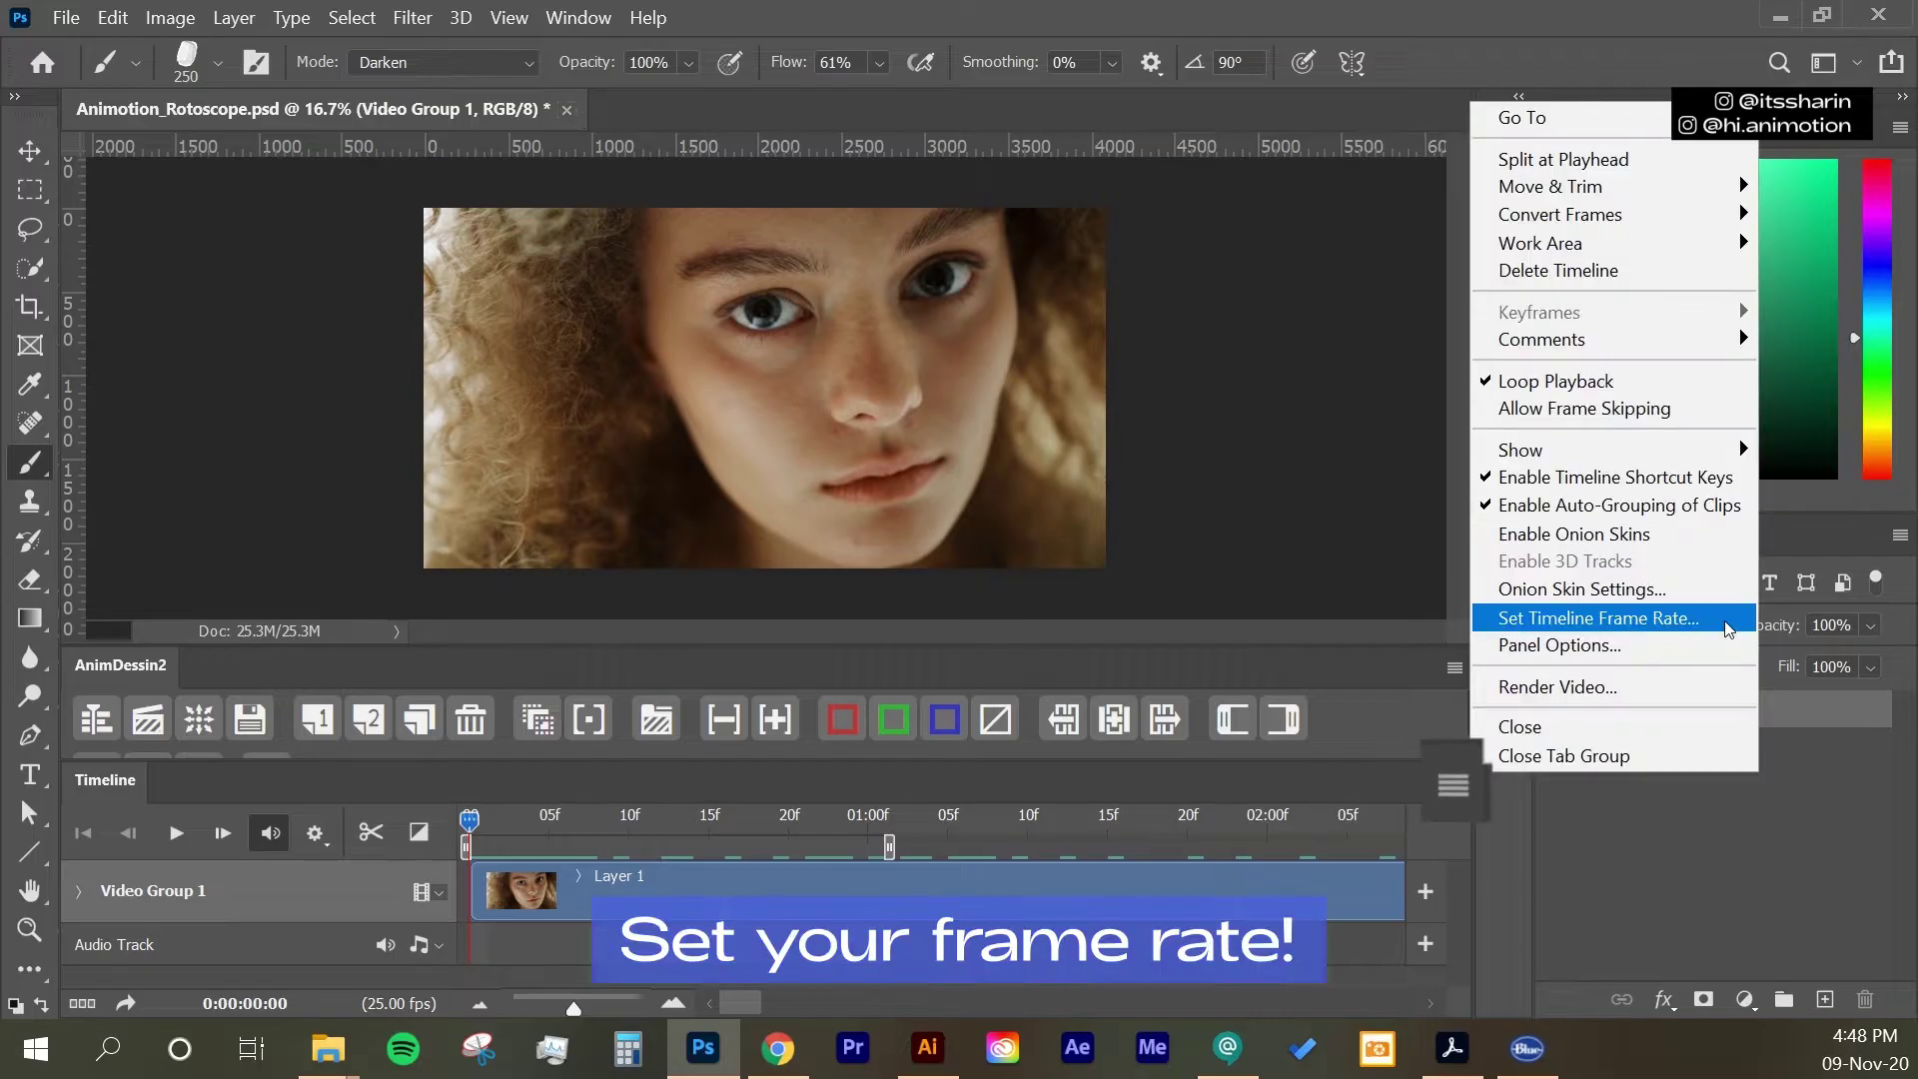
left_click(1725, 620)
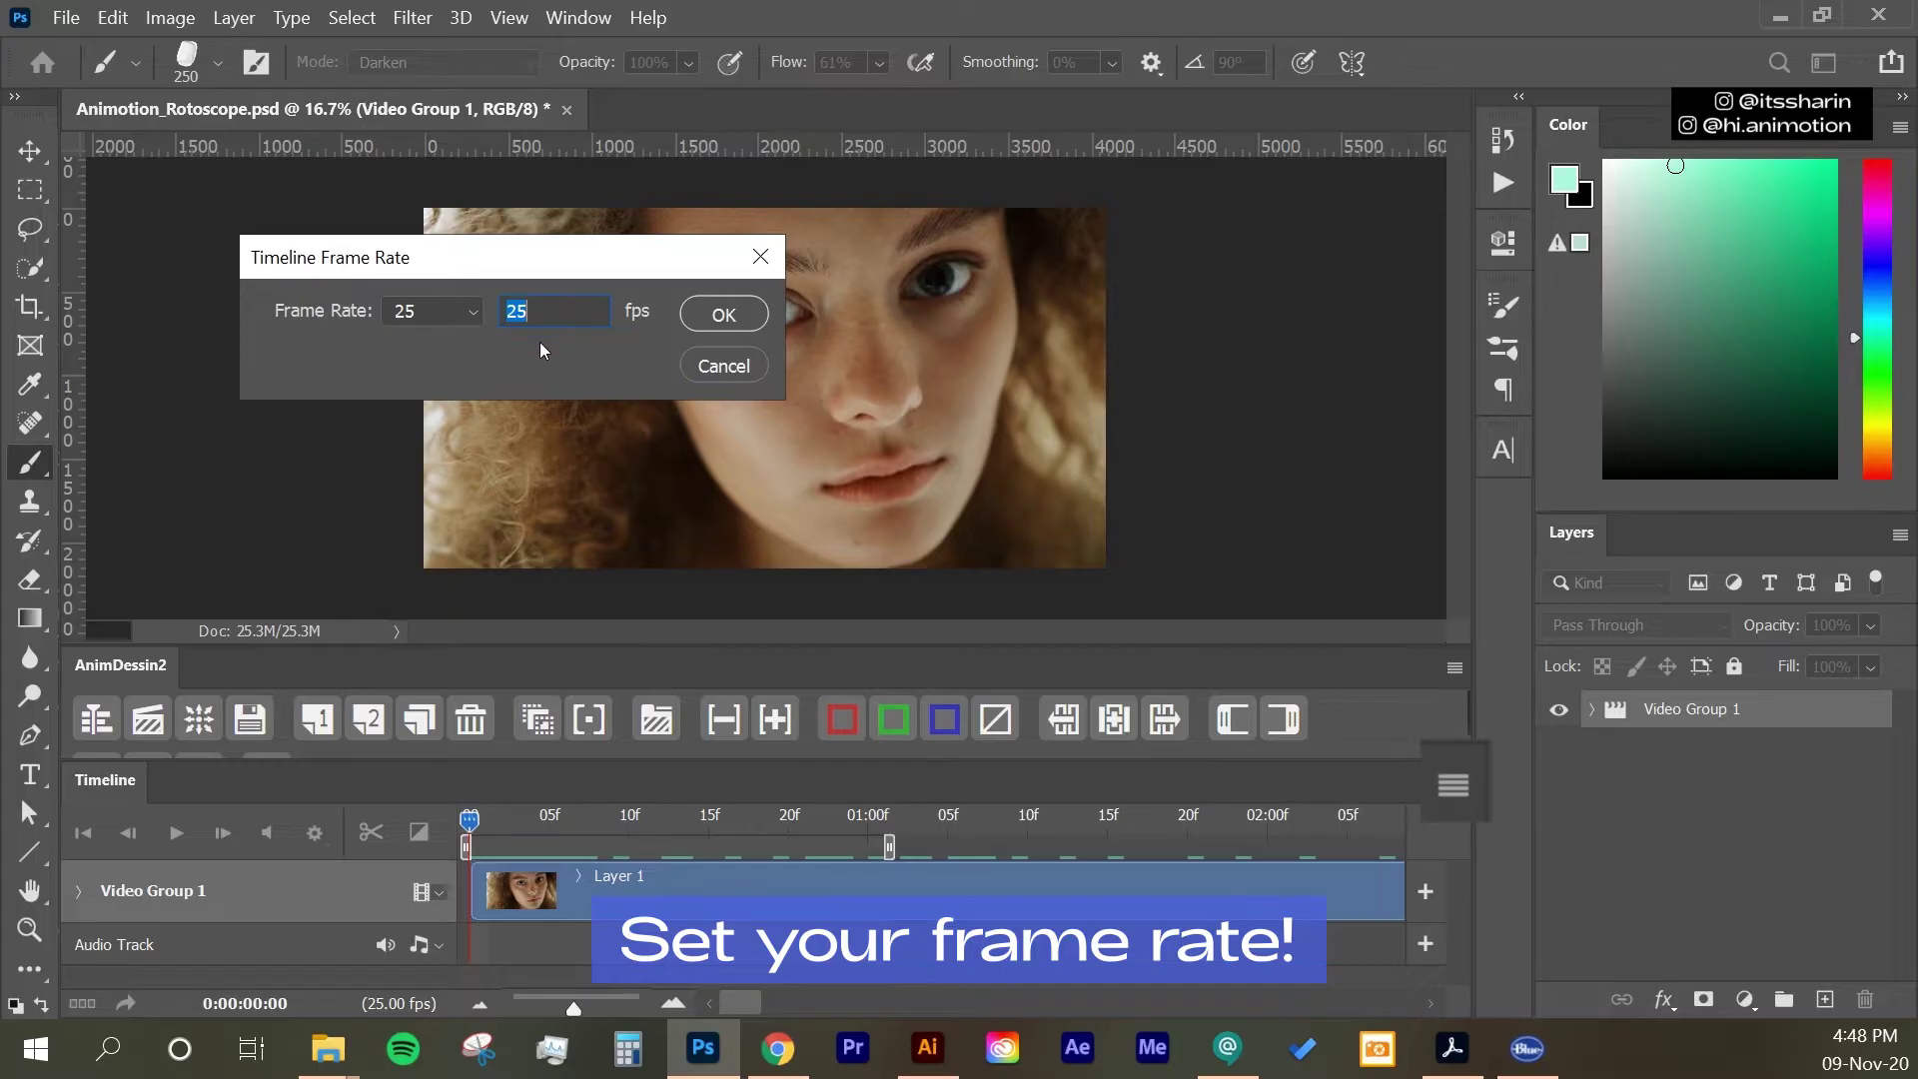
left_click(734, 318)
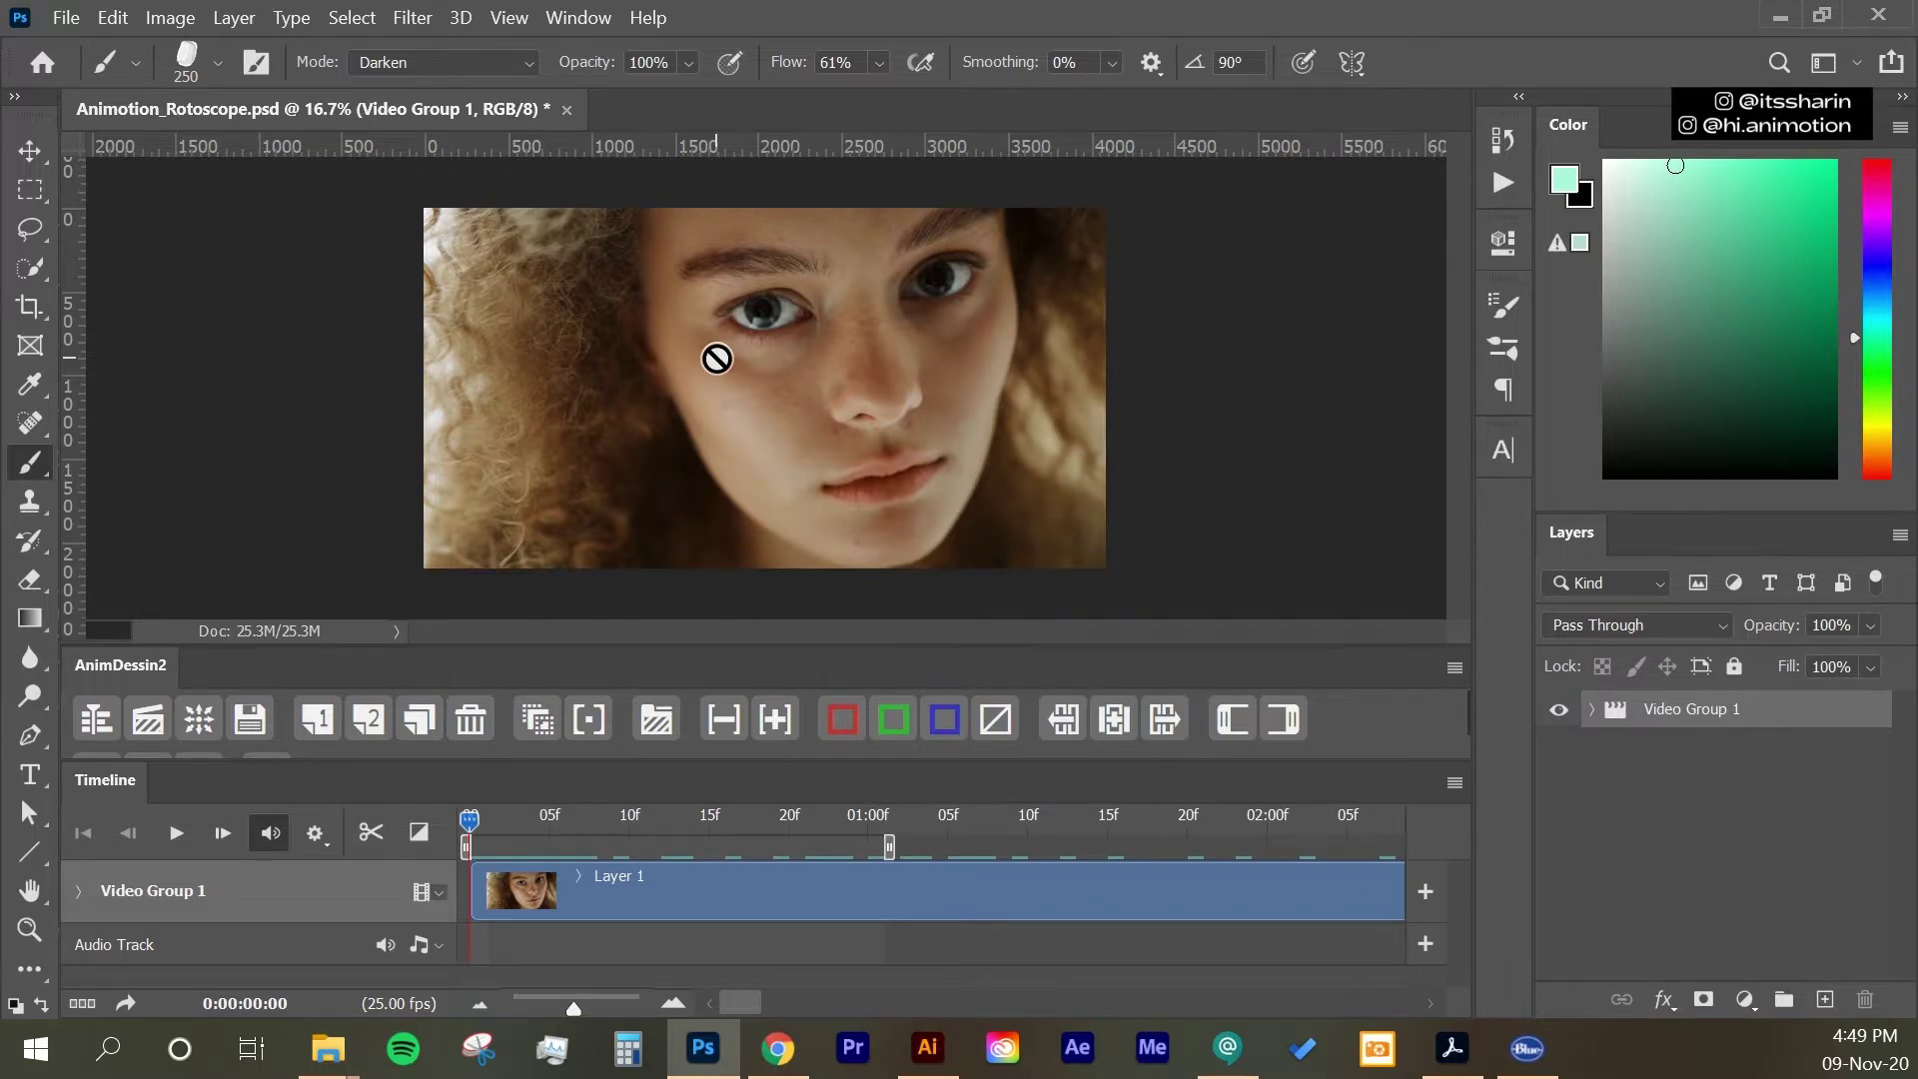
Step: Add a blank Layer 2 above the footage and trim its clip to a single frame at the start
left_click(1825, 1000)
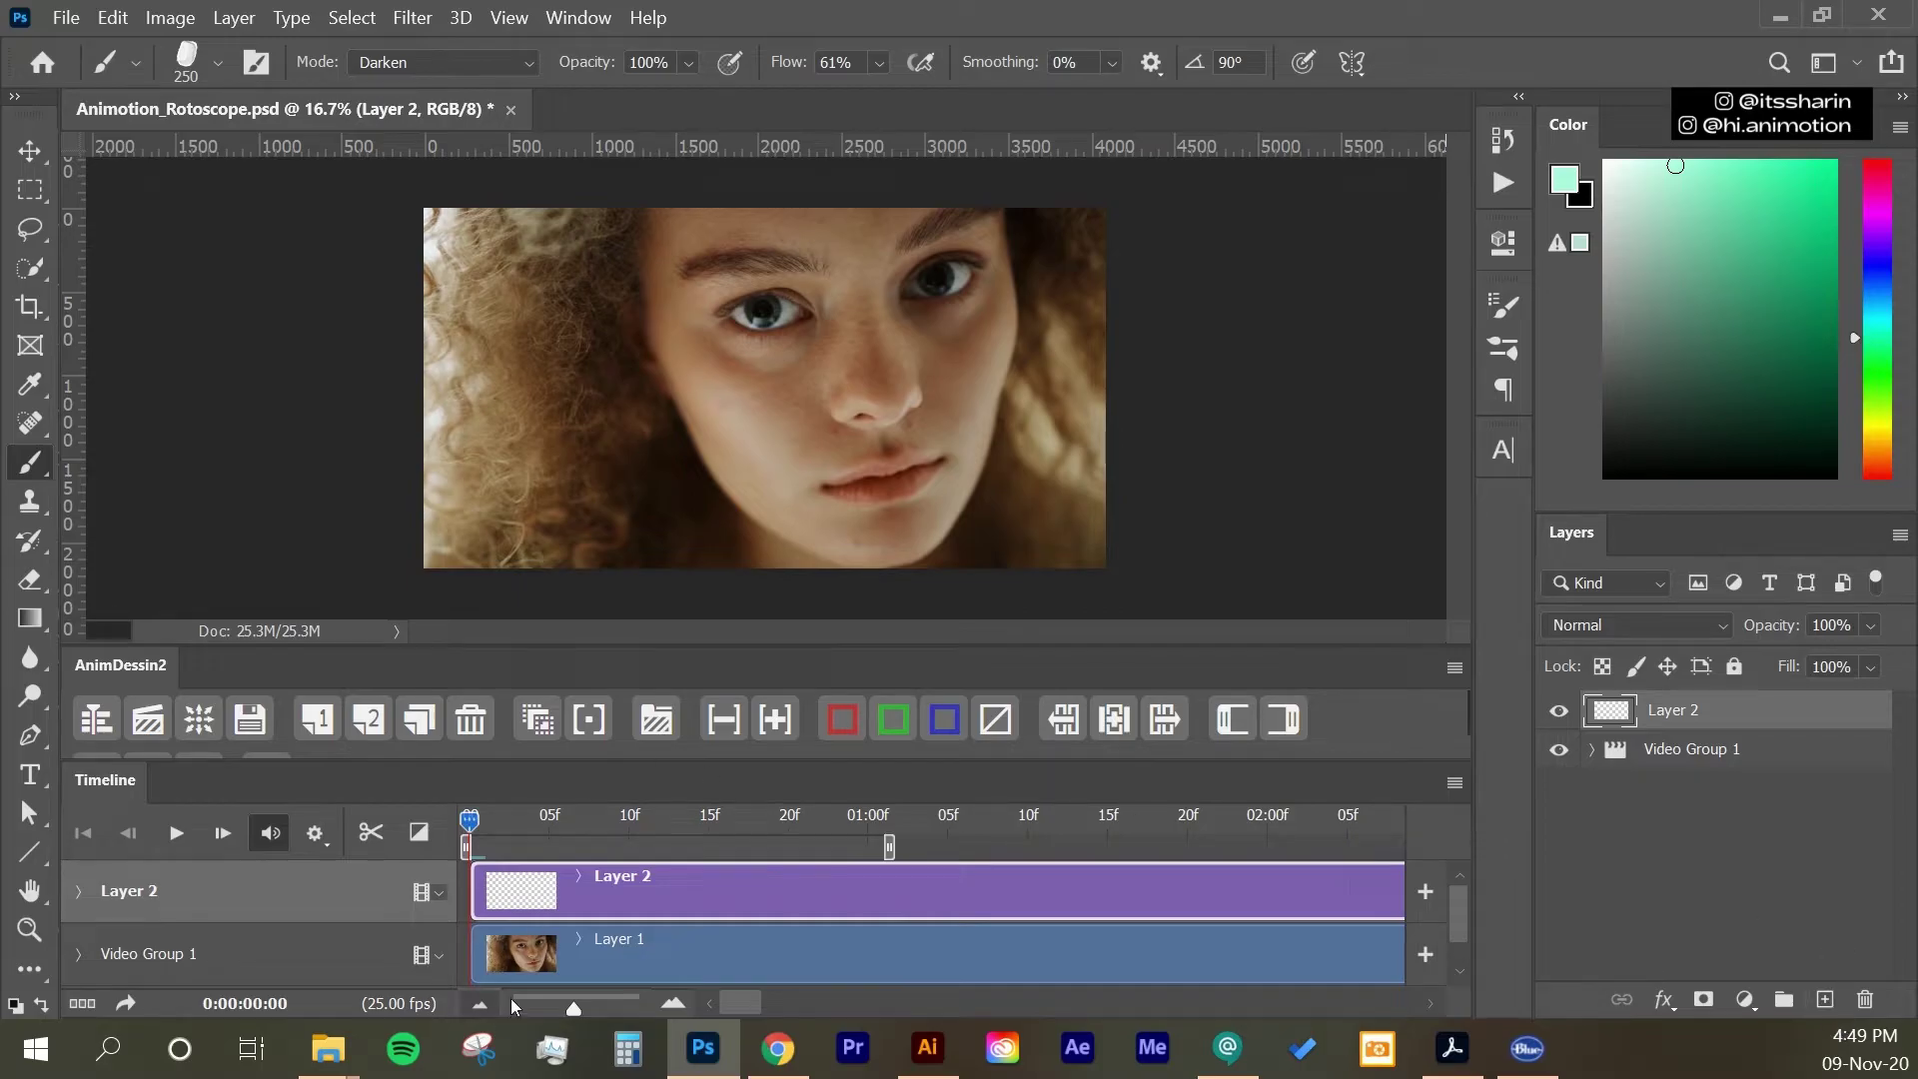
left_click(478, 1003)
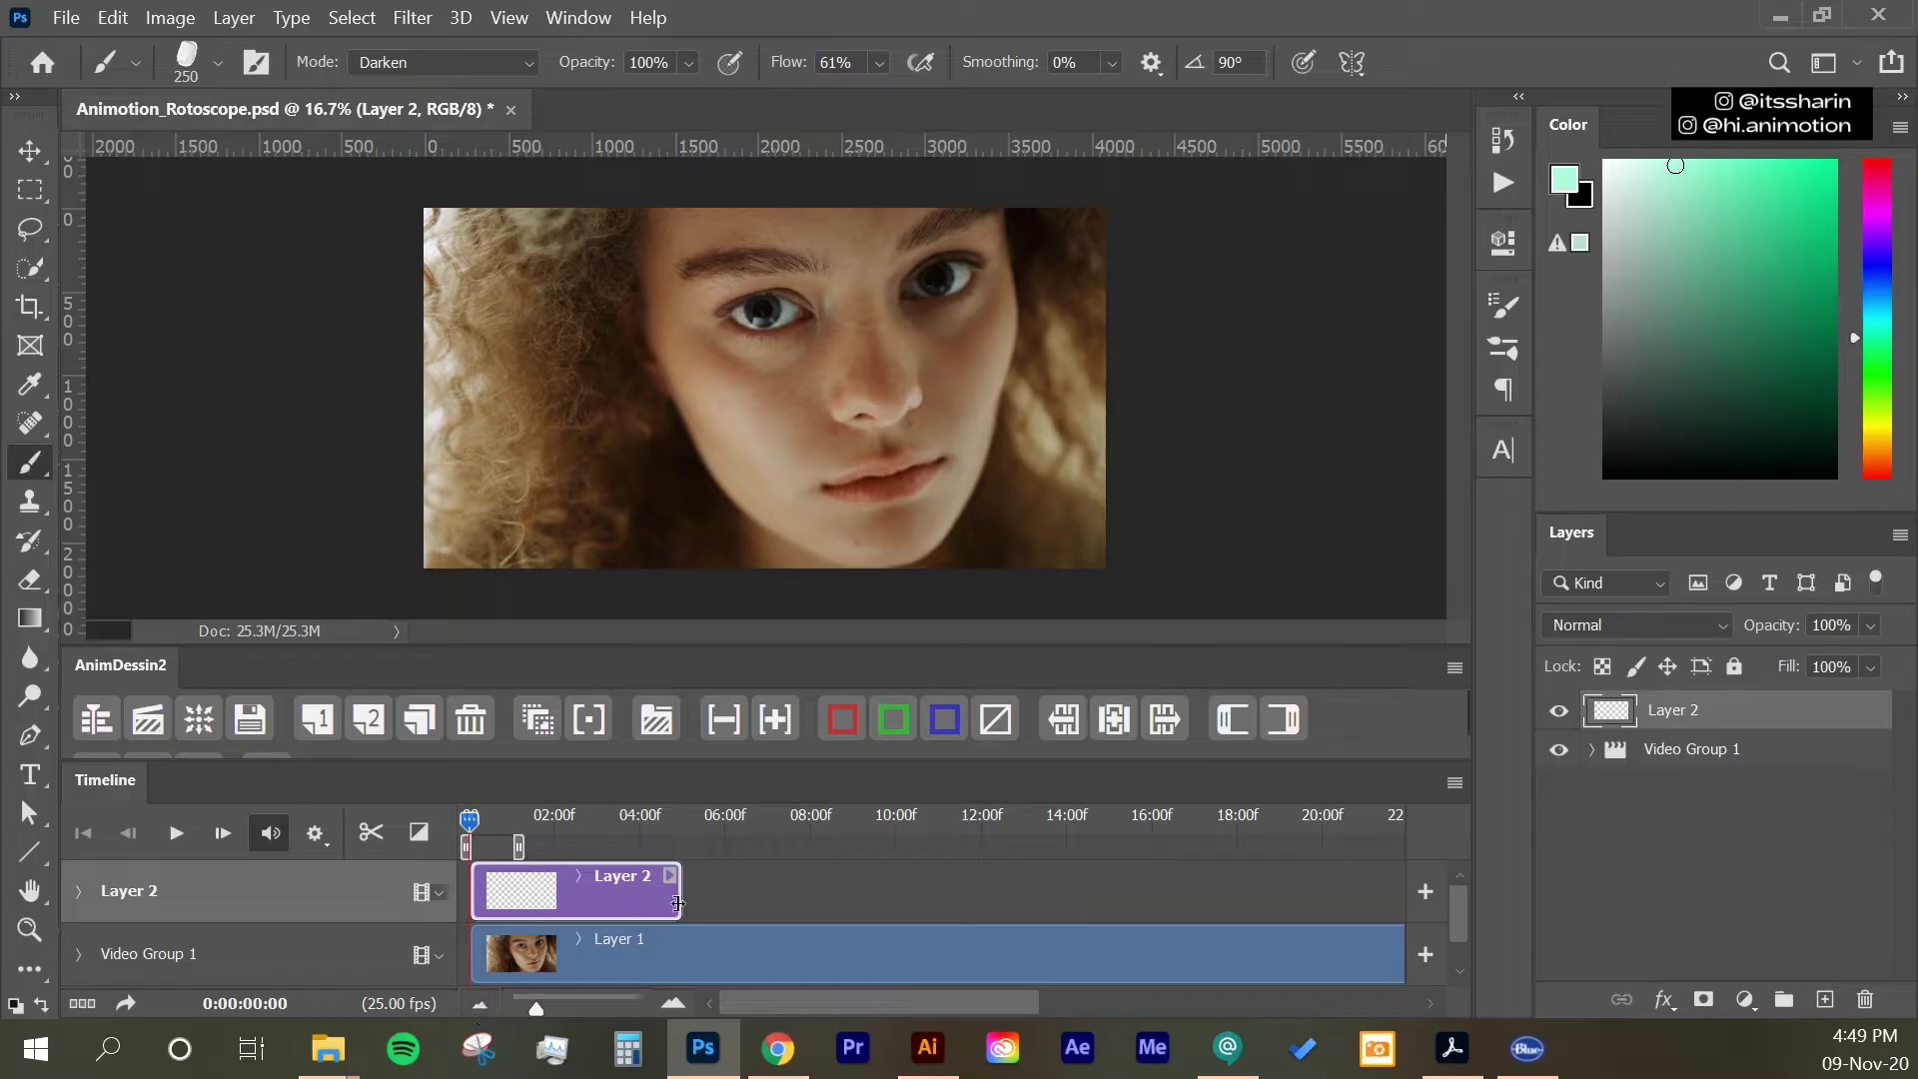
left_click_drag(678, 902, 471, 896)
left_click(673, 1003)
left_click(674, 1003)
left_click(673, 1003)
left_click(673, 1003)
left_click(675, 1005)
left_click_drag(477, 834, 573, 897)
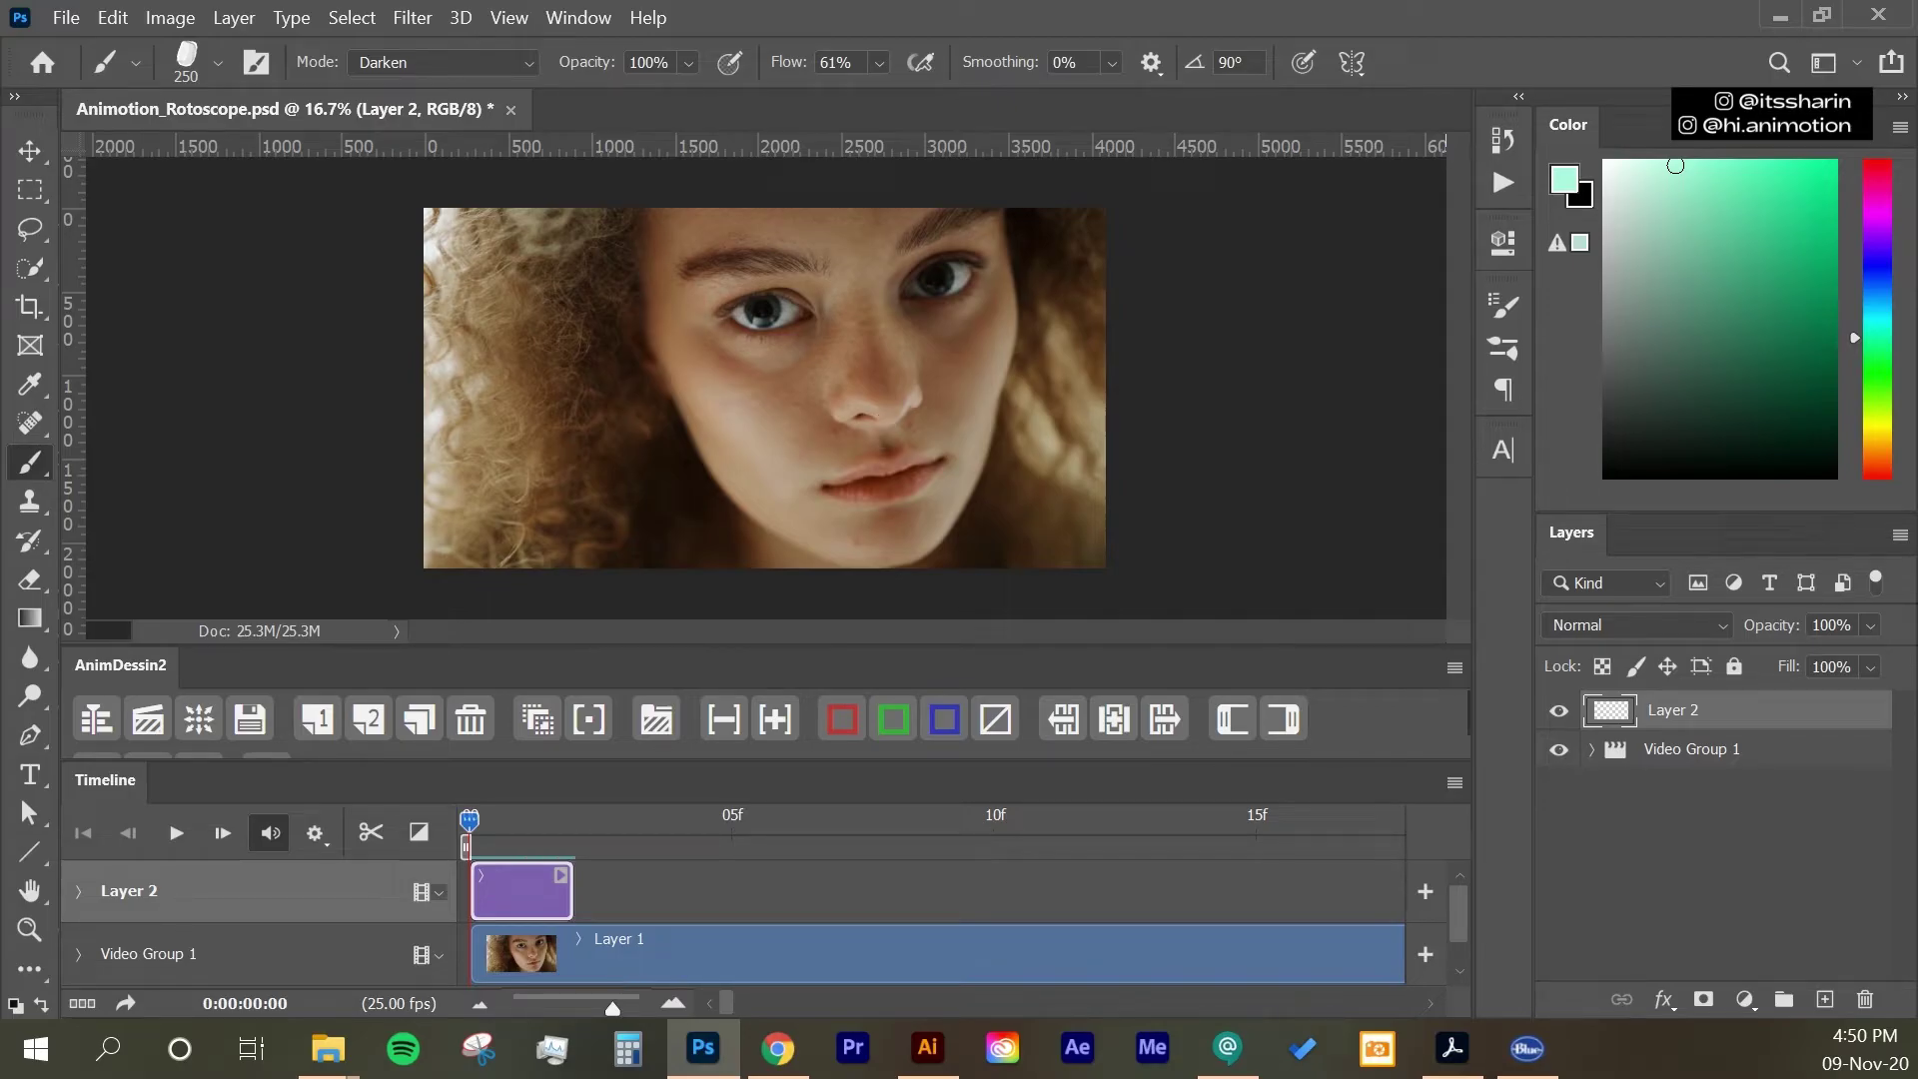
Step: Choose a 25 px hard round brush with pen pressure controlling size
left_click(215, 66)
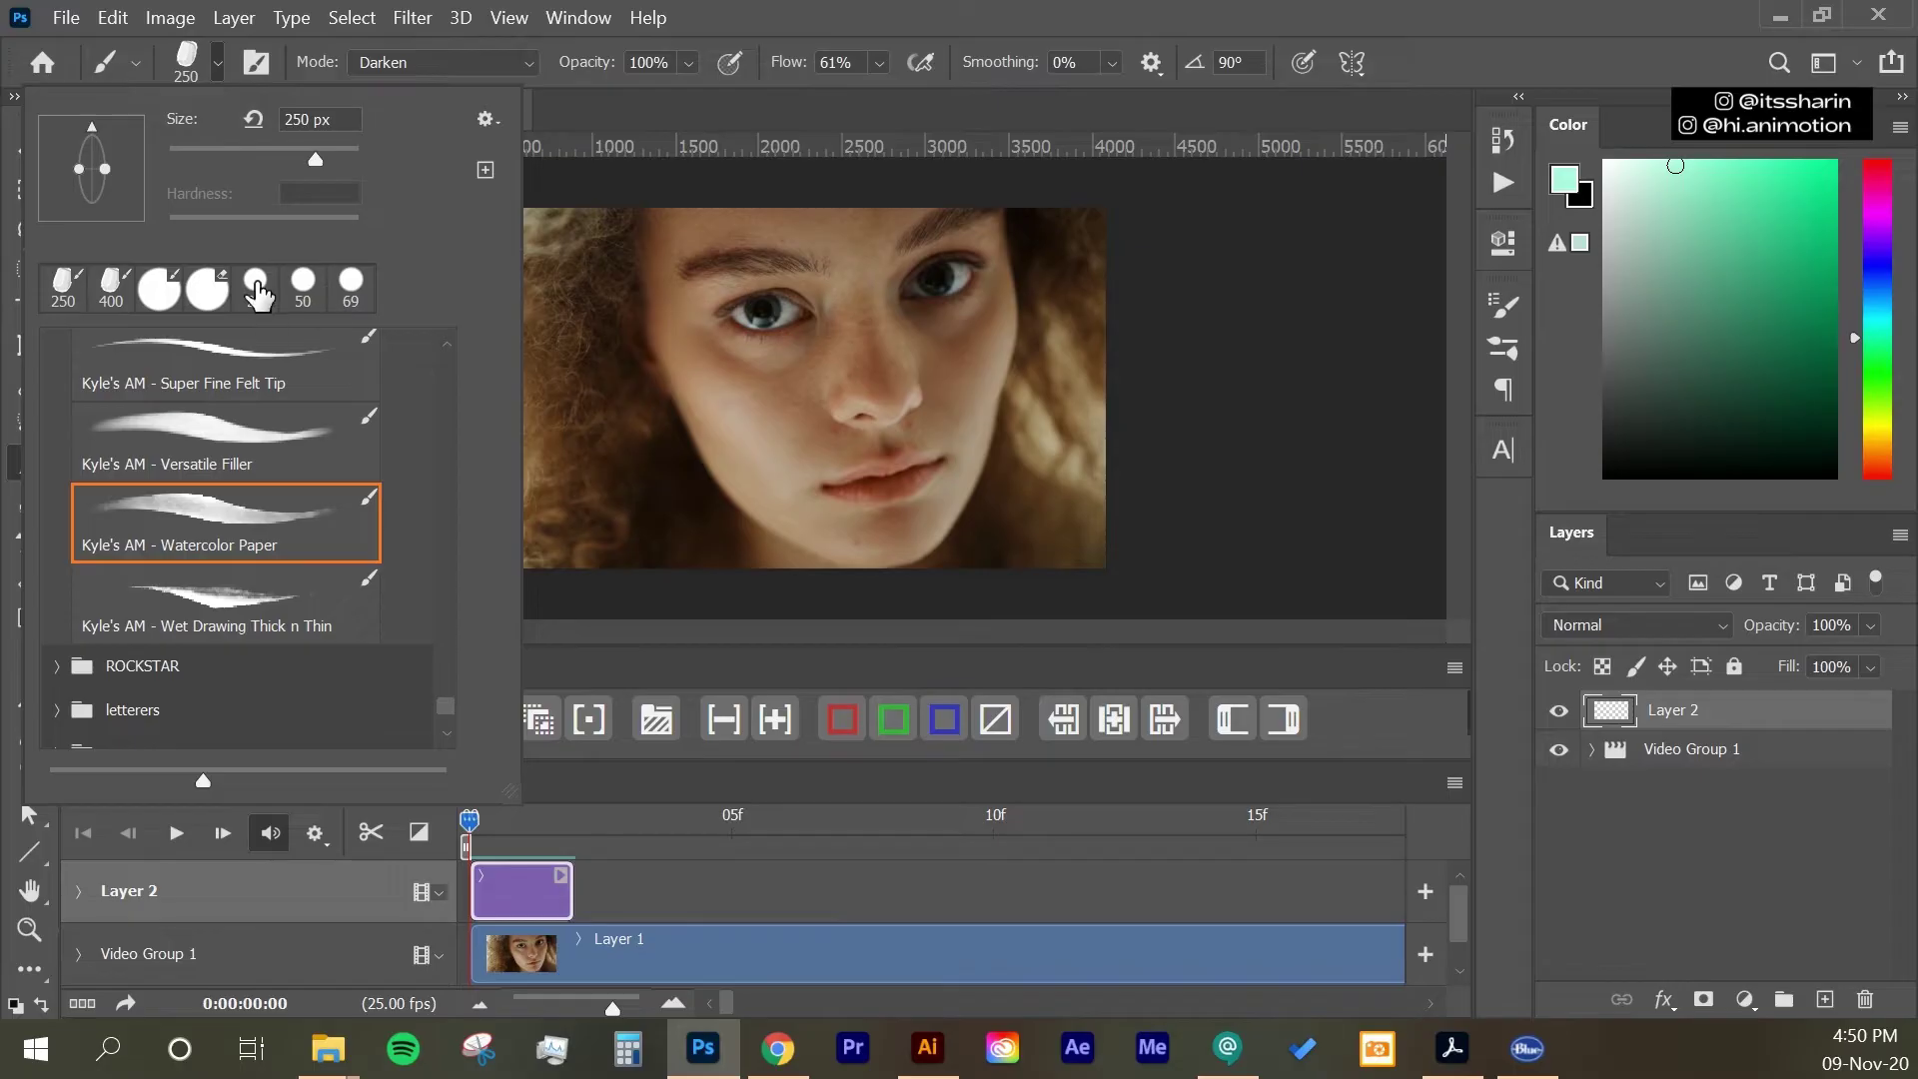
left_click(256, 287)
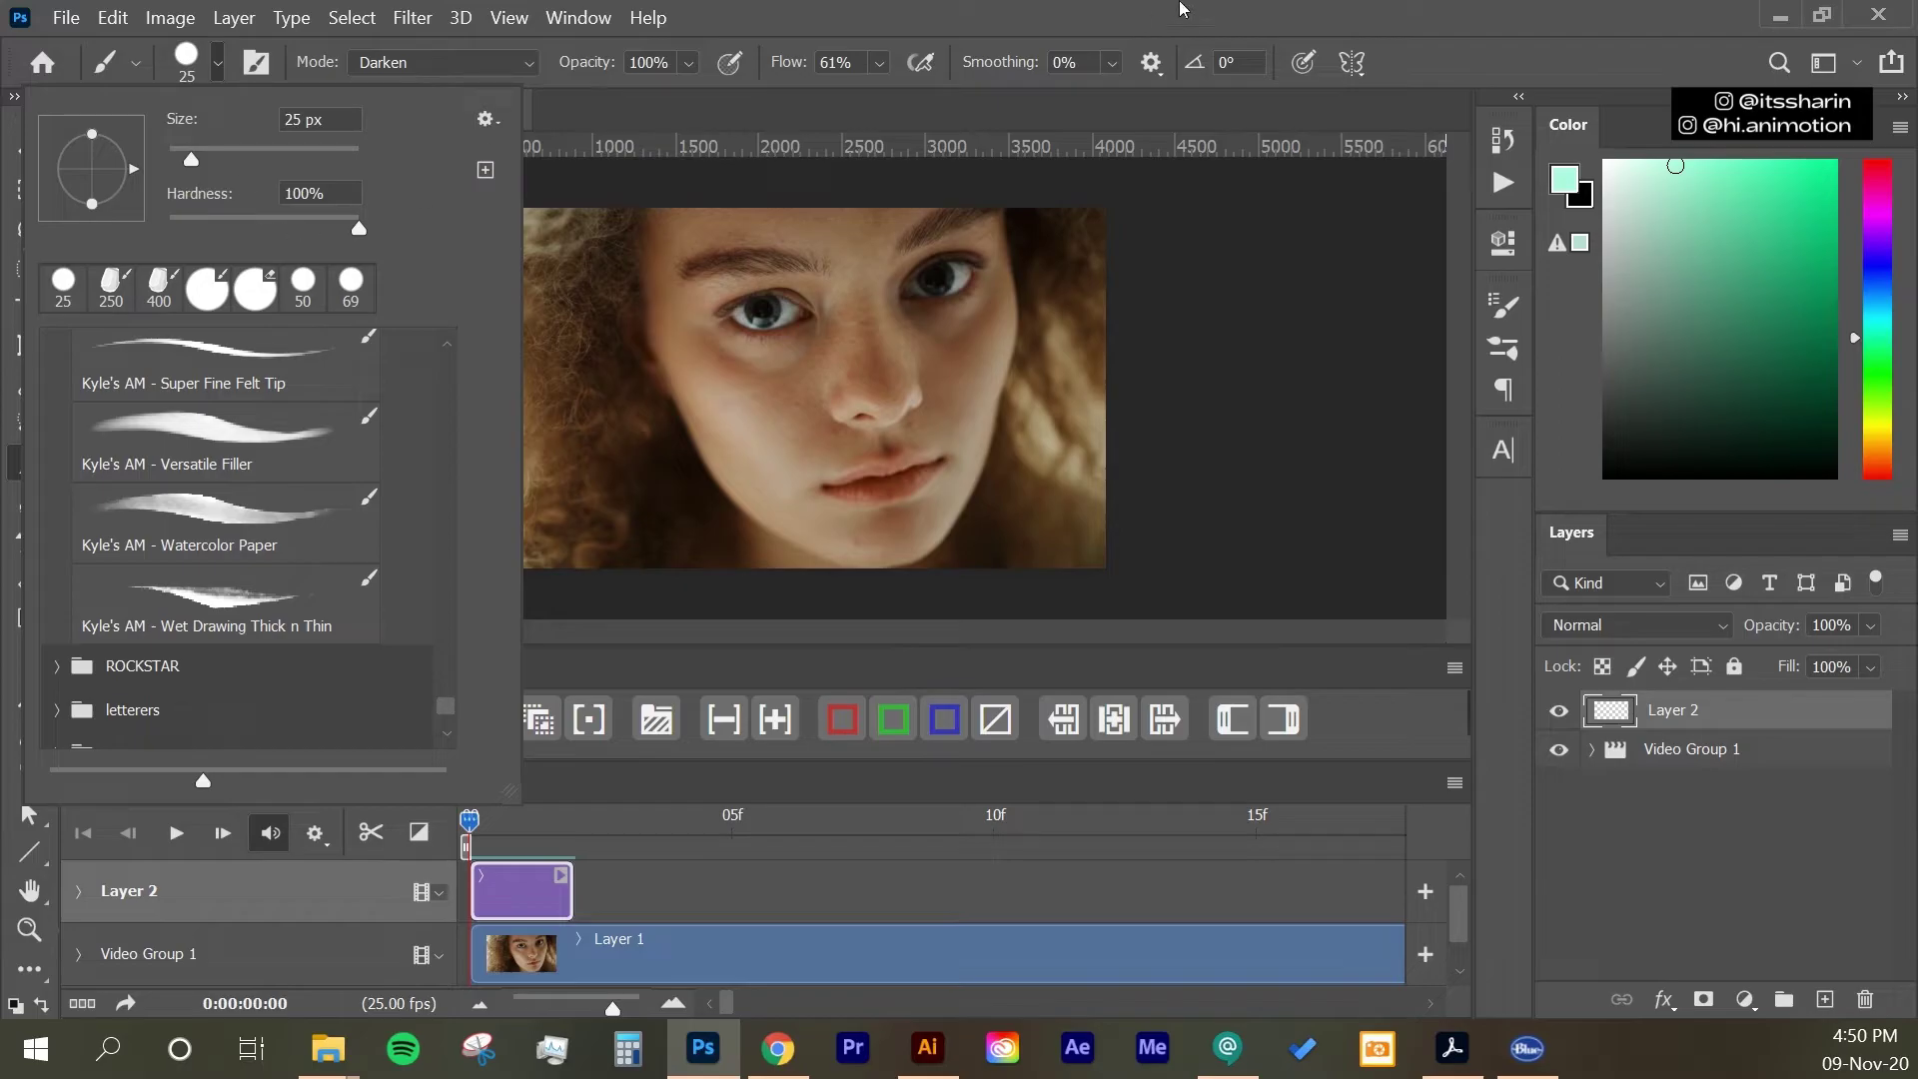
left_click(1308, 68)
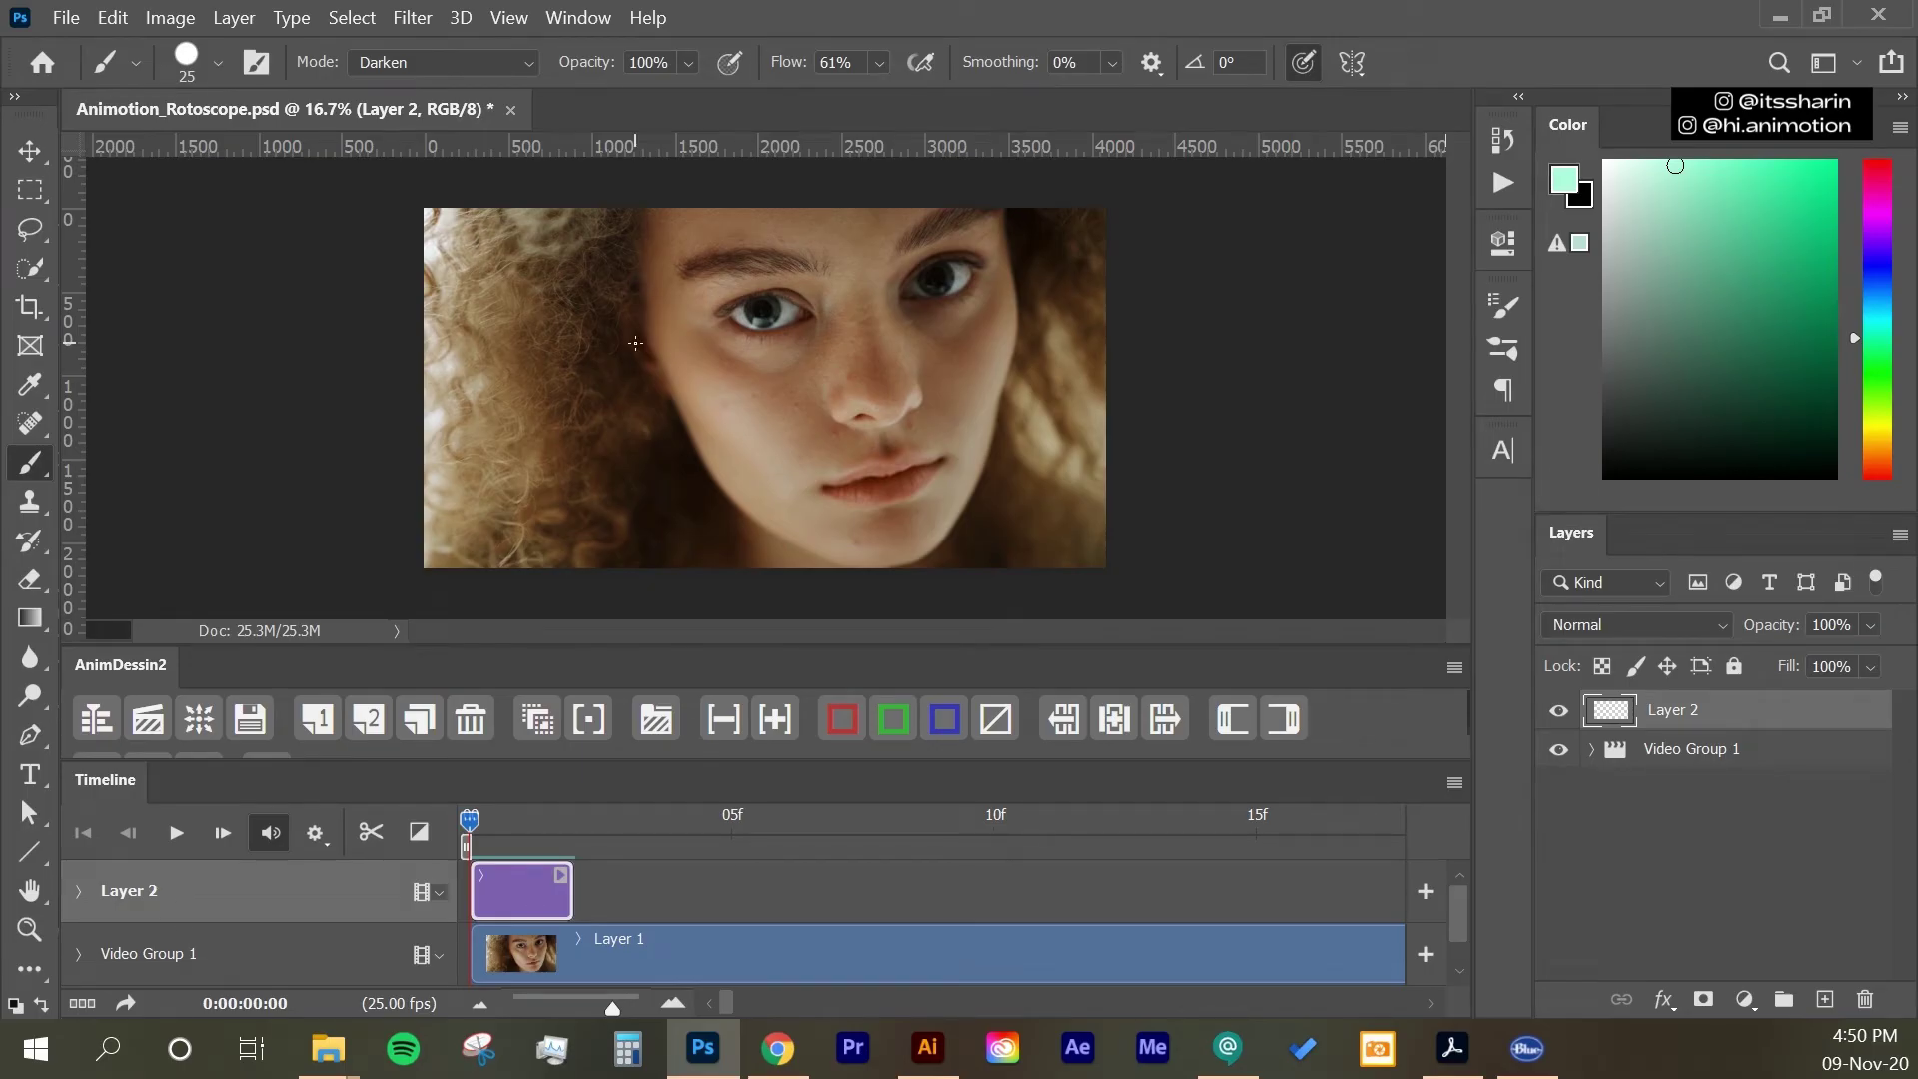
Step: Set the foreground painting colour to pure white
left_click(1571, 183)
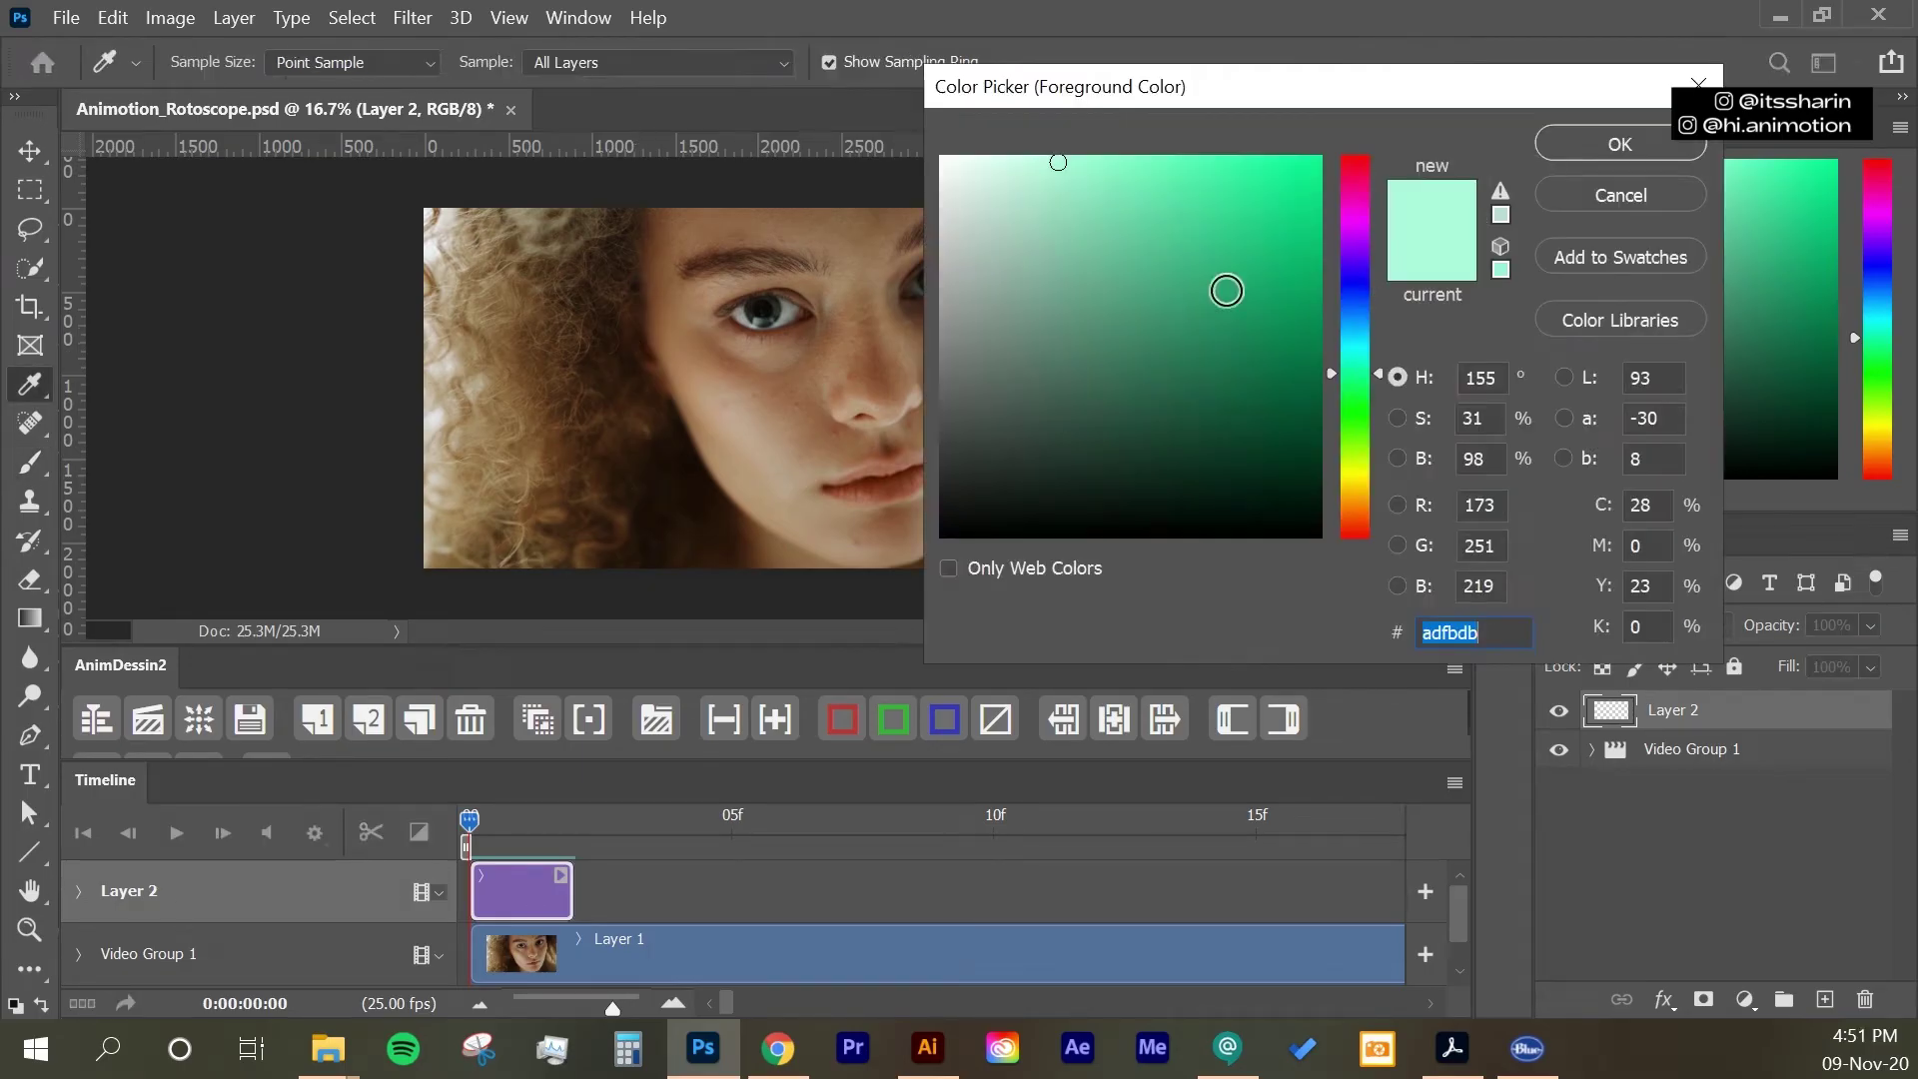
left_click_drag(1017, 230, 938, 143)
key("Return")
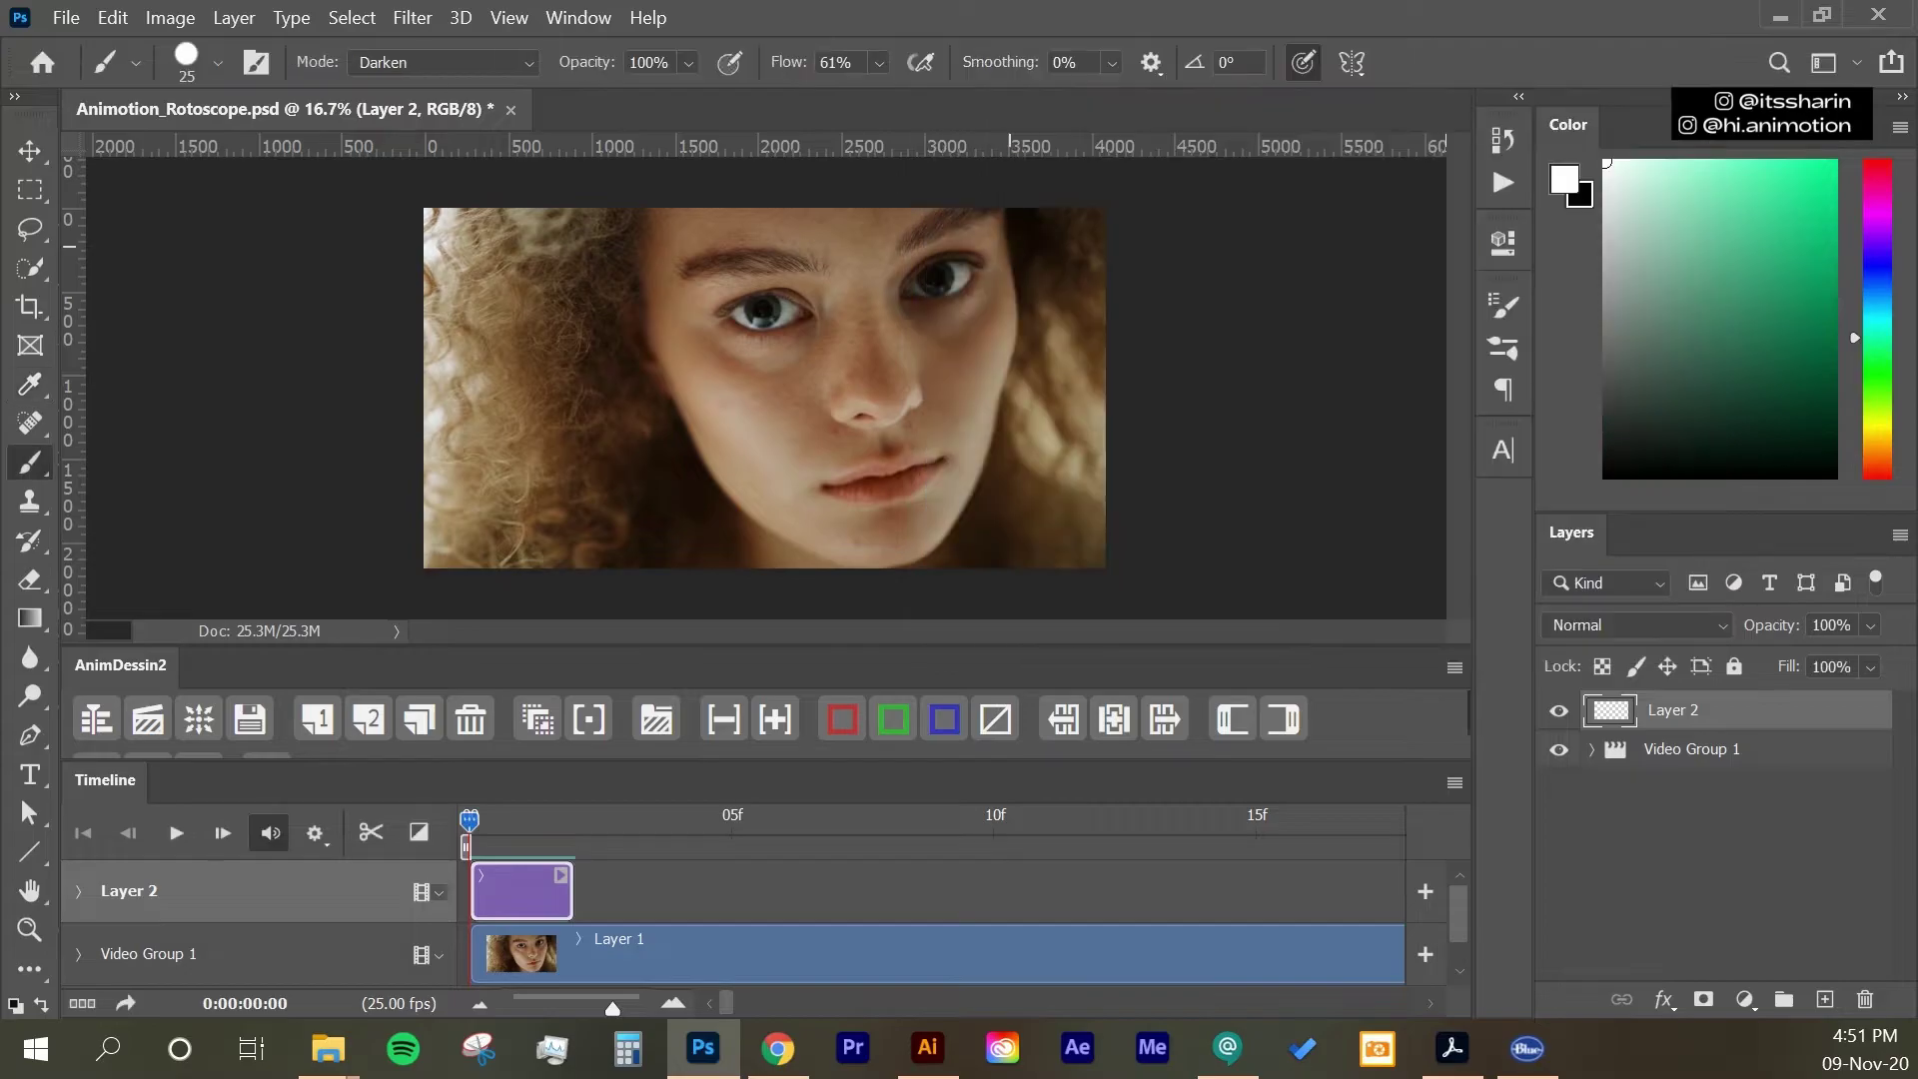
Step: Trace the face contour, eyes, nose and lips in white strokes on Layer 2
mouse_move(1002, 218)
left_mouse_down()
mouse_move(1016, 333)
mouse_move(969, 489)
mouse_move(925, 551)
mouse_move(837, 564)
mouse_move(746, 517)
mouse_move(708, 468)
mouse_move(663, 368)
mouse_move(640, 212)
mouse_move(676, 282)
mouse_move(718, 253)
mouse_move(808, 264)
mouse_move(707, 262)
mouse_move(782, 276)
mouse_move(728, 310)
mouse_move(795, 306)
mouse_move(753, 305)
mouse_move(771, 303)
mouse_move(762, 325)
mouse_move(857, 347)
mouse_move(839, 395)
mouse_move(855, 421)
mouse_move(922, 404)
mouse_move(891, 296)
mouse_move(942, 256)
mouse_move(977, 259)
mouse_move(961, 287)
mouse_move(910, 280)
mouse_move(936, 284)
mouse_move(917, 232)
mouse_move(974, 208)
mouse_move(901, 249)
mouse_move(889, 300)
mouse_move(917, 388)
mouse_move(883, 414)
mouse_move(891, 461)
mouse_move(825, 488)
mouse_move(880, 502)
mouse_move(945, 466)
mouse_move(896, 463)
mouse_move(861, 489)
mouse_move(872, 548)
left_mouse_up()
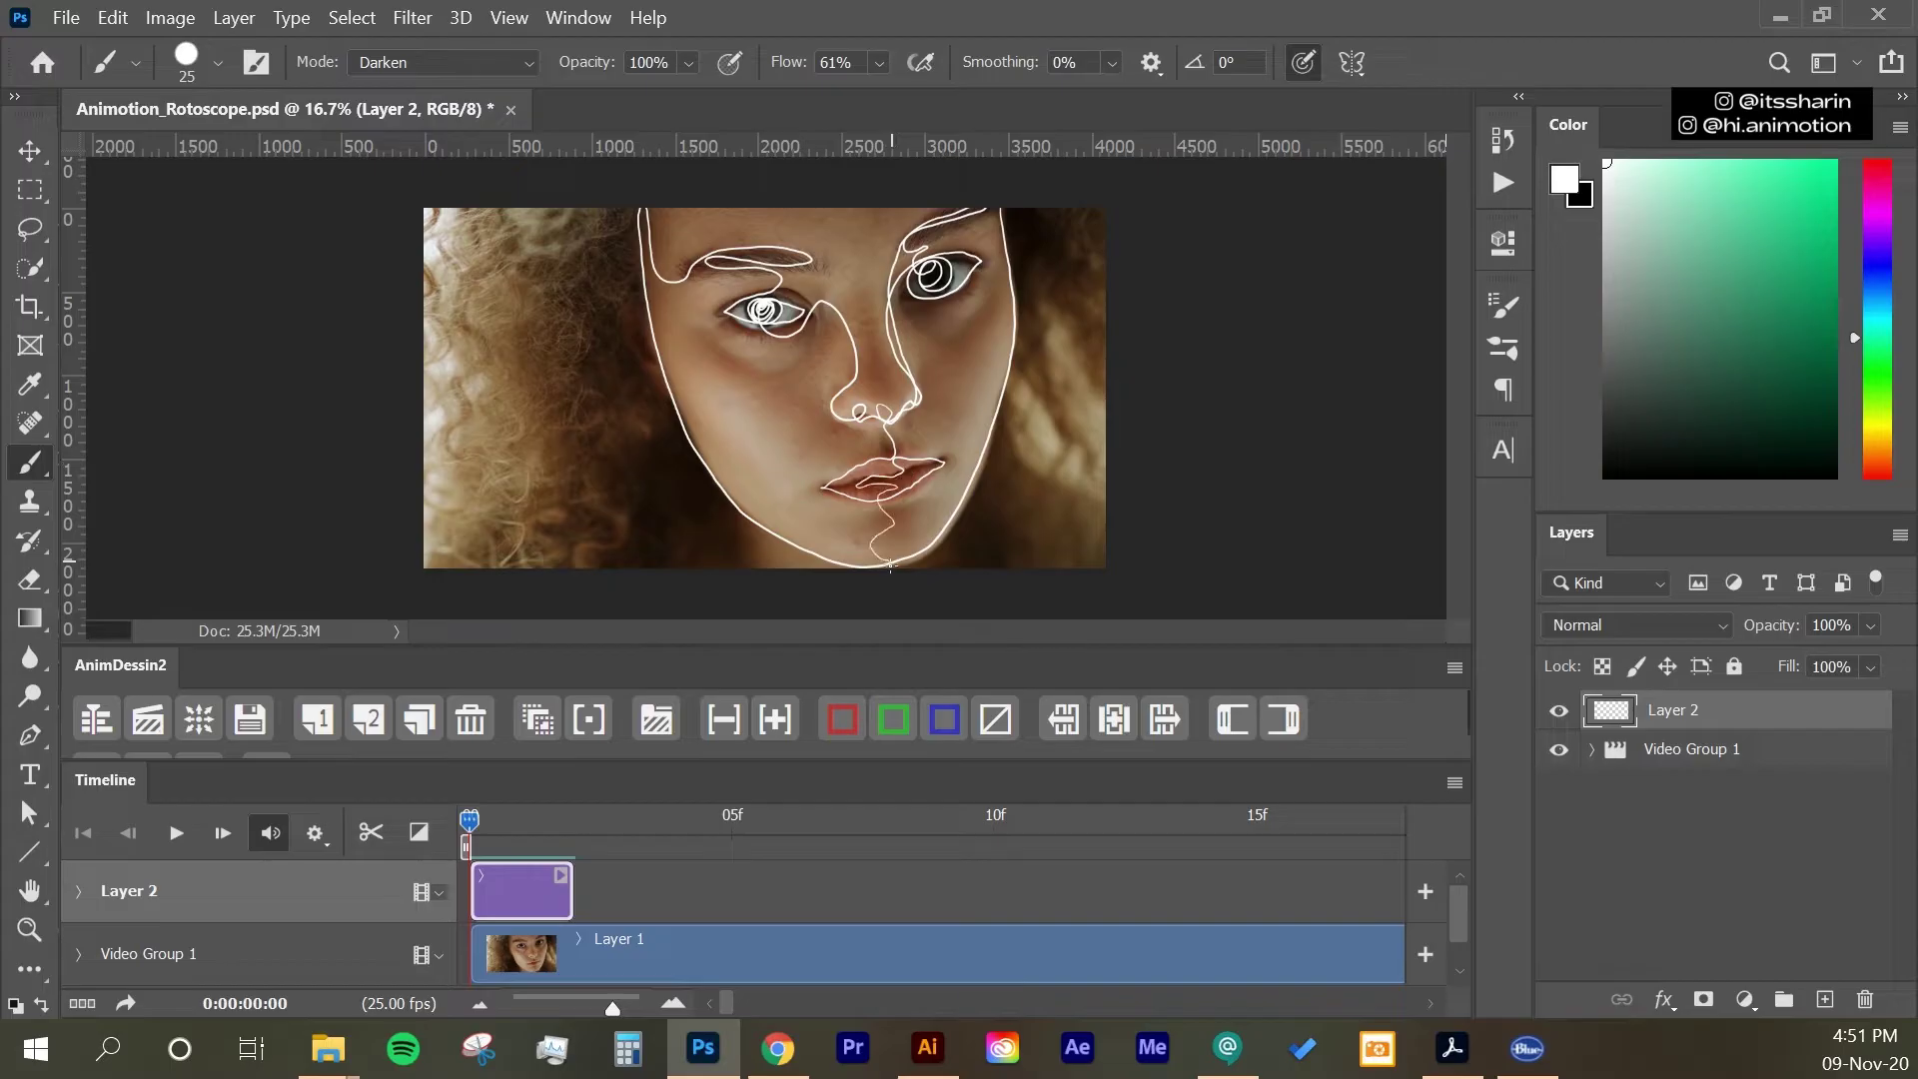
left_click_drag(889, 568, 862, 557)
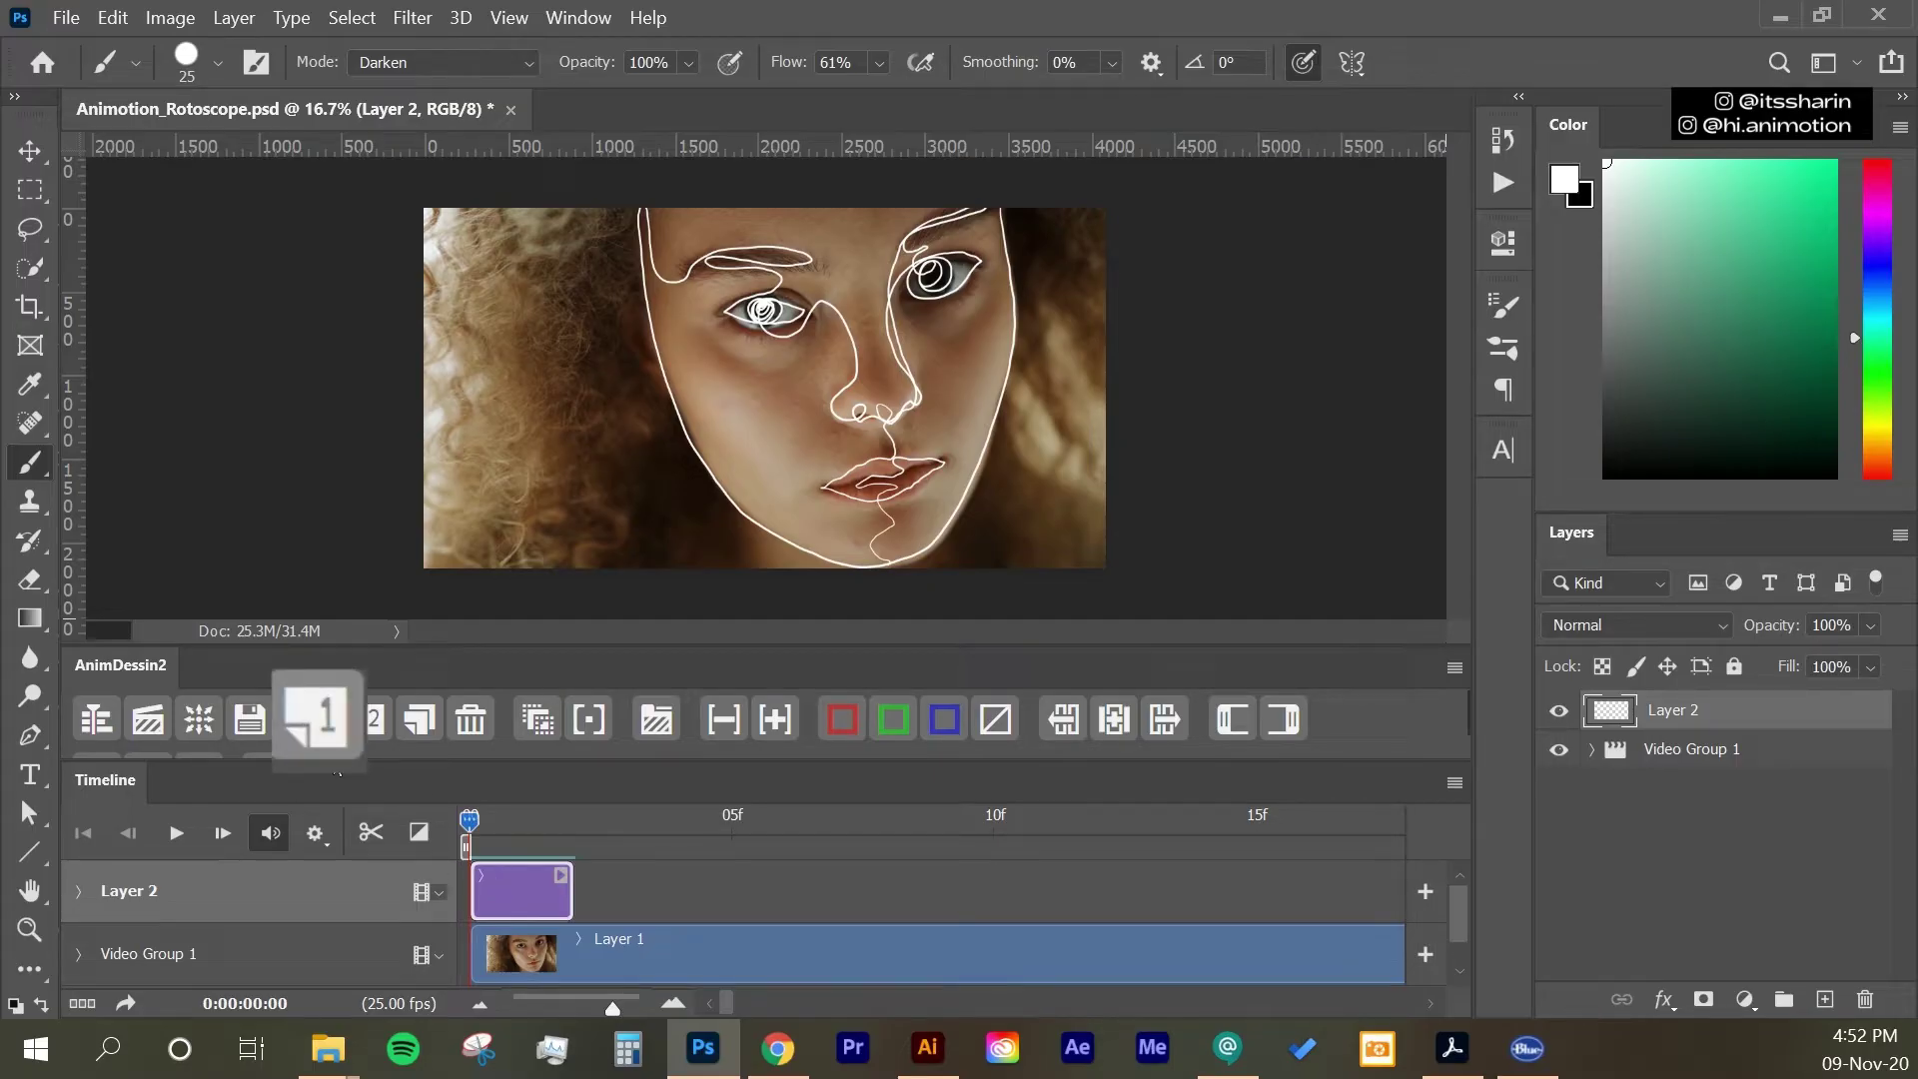
Step: Add Layer 3 as the next frame right after Layer 2, grouping both as Video Group 2
left_click(335, 677)
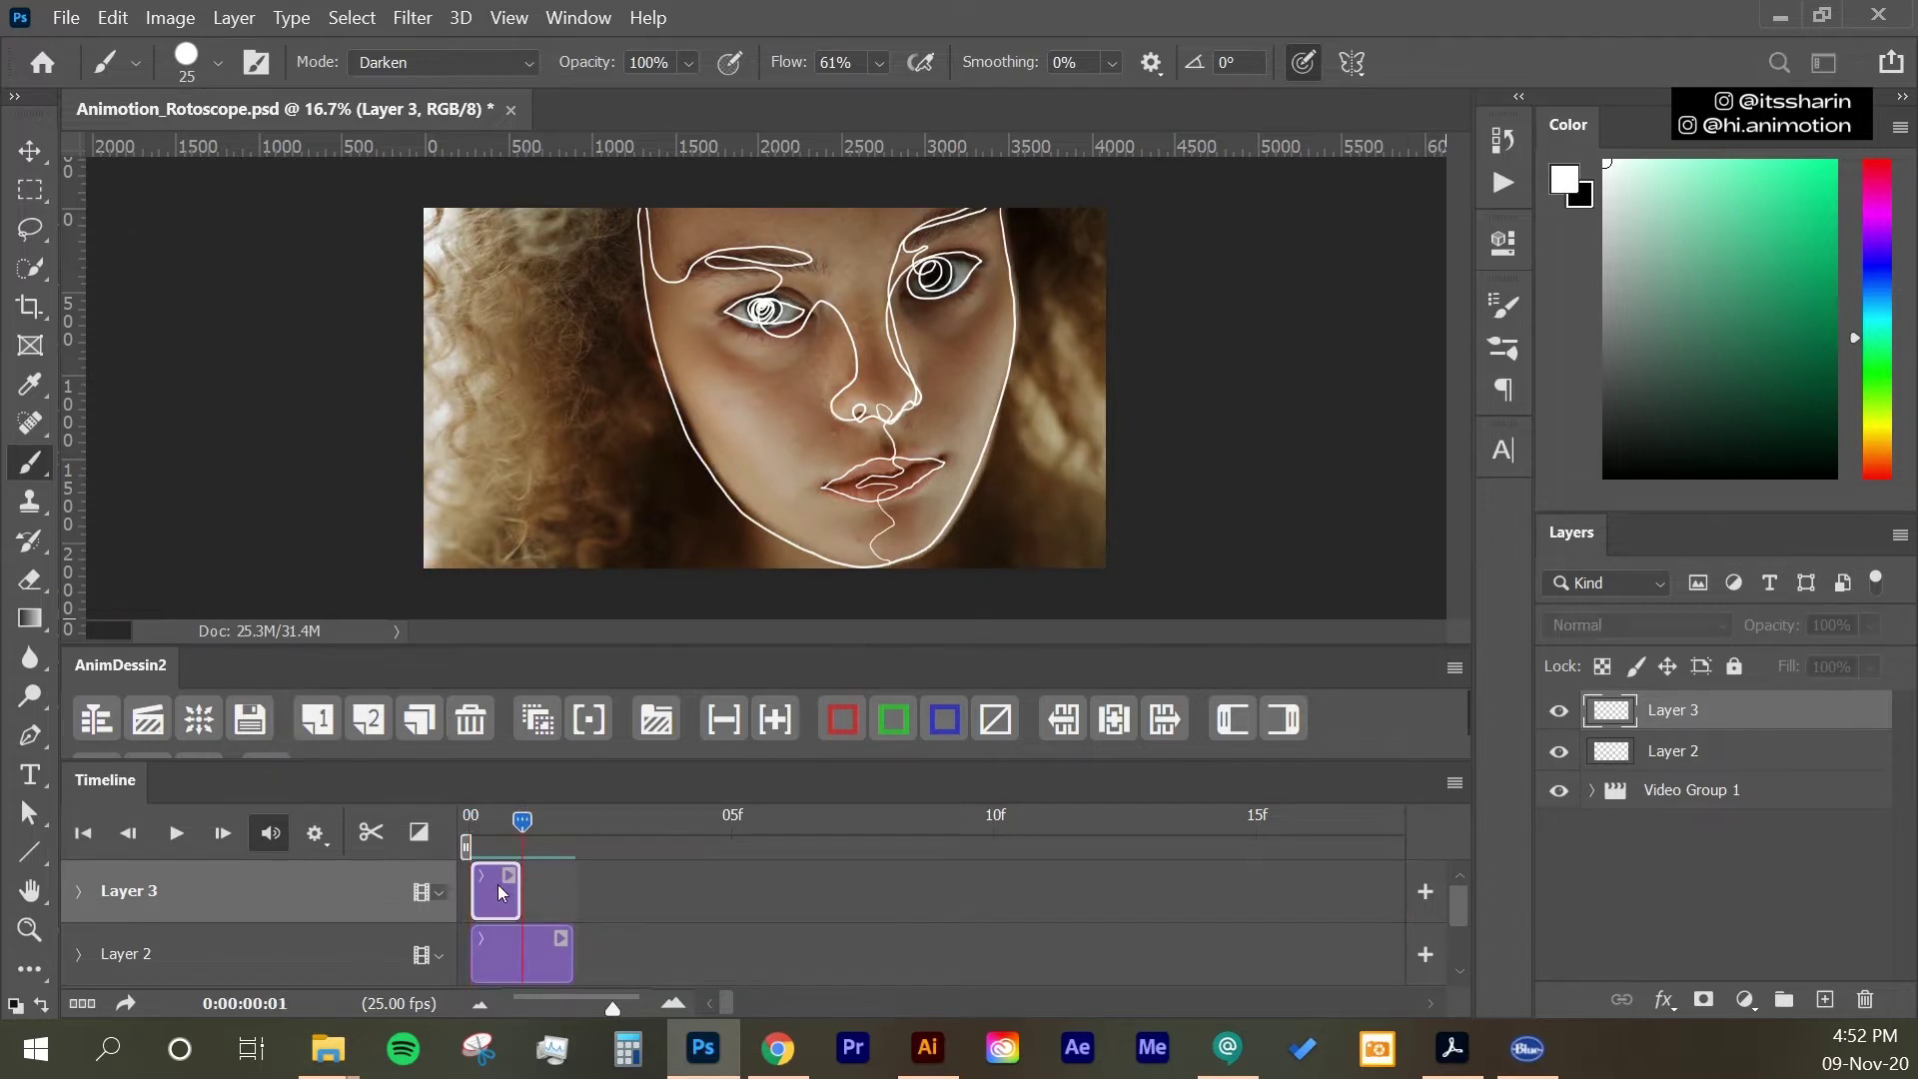
left_click(388, 682)
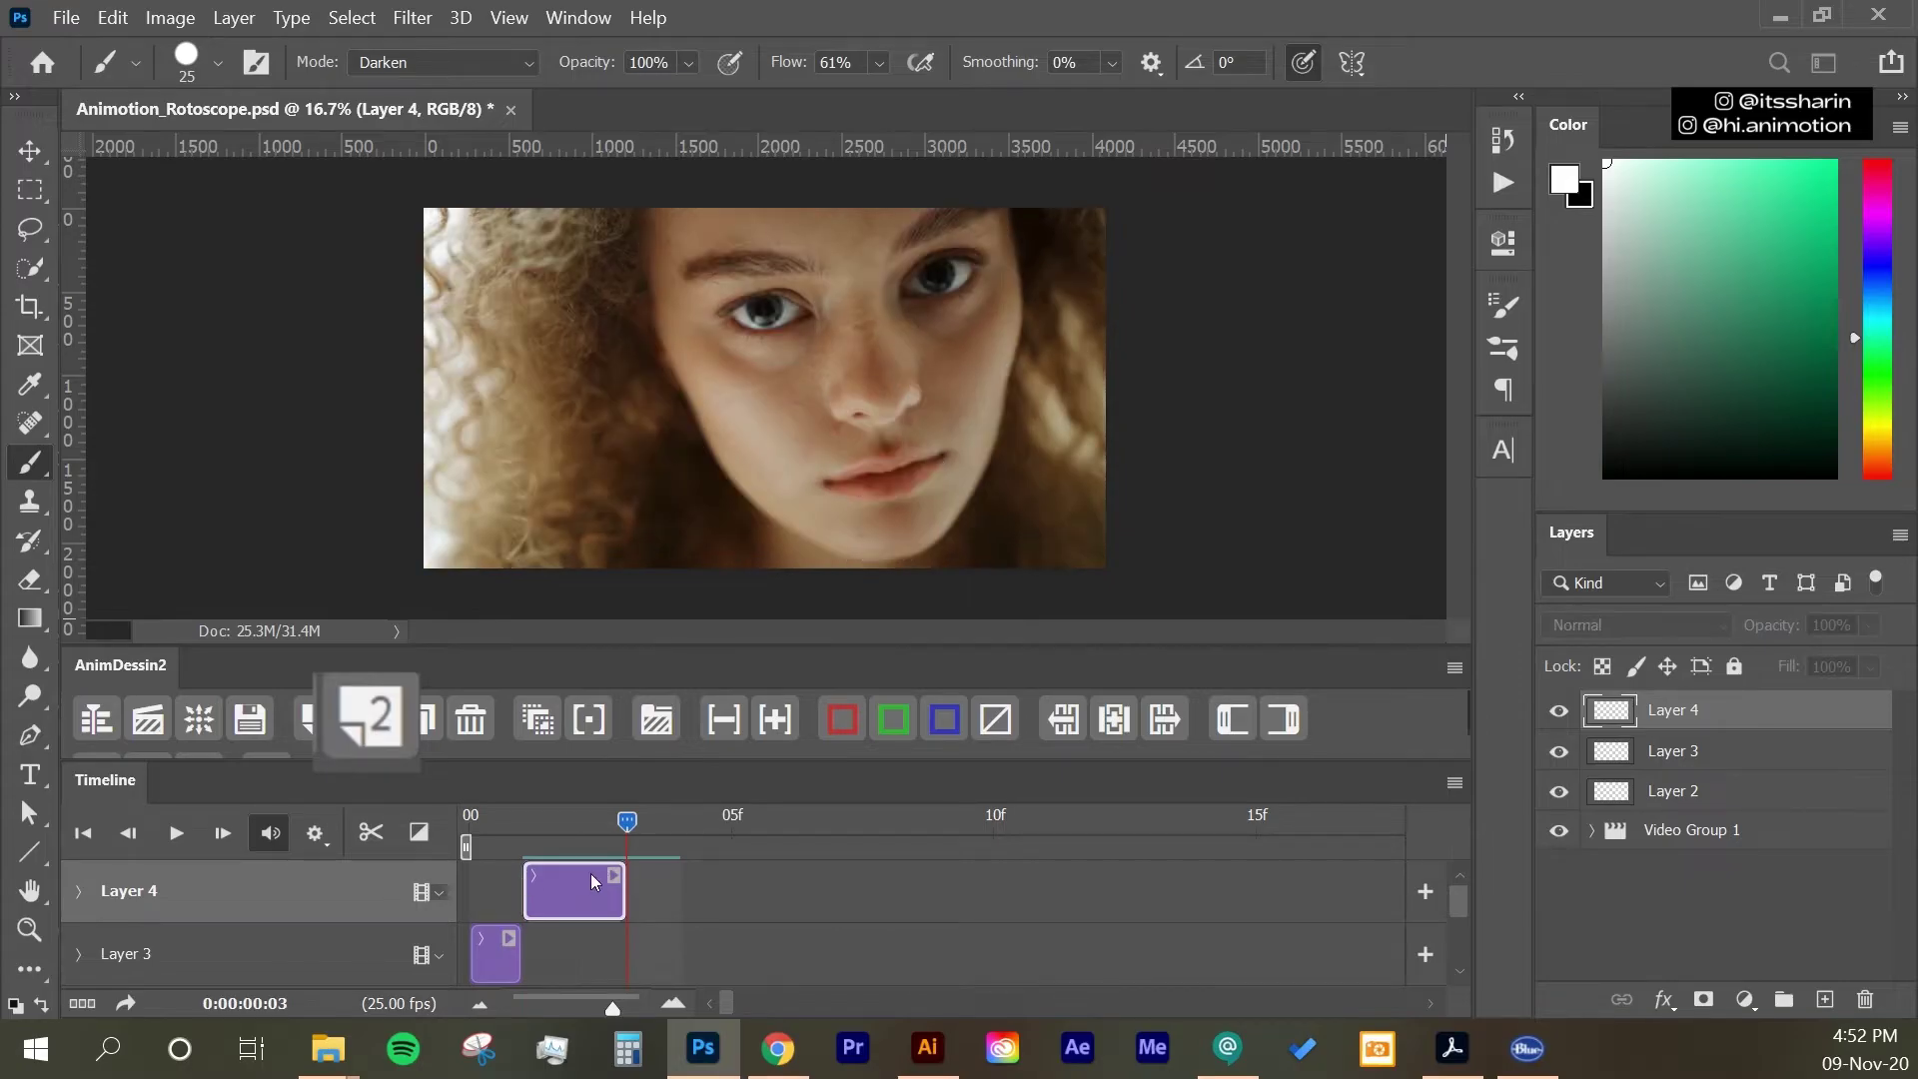
key("ctrl+z")
key("ctrl+z")
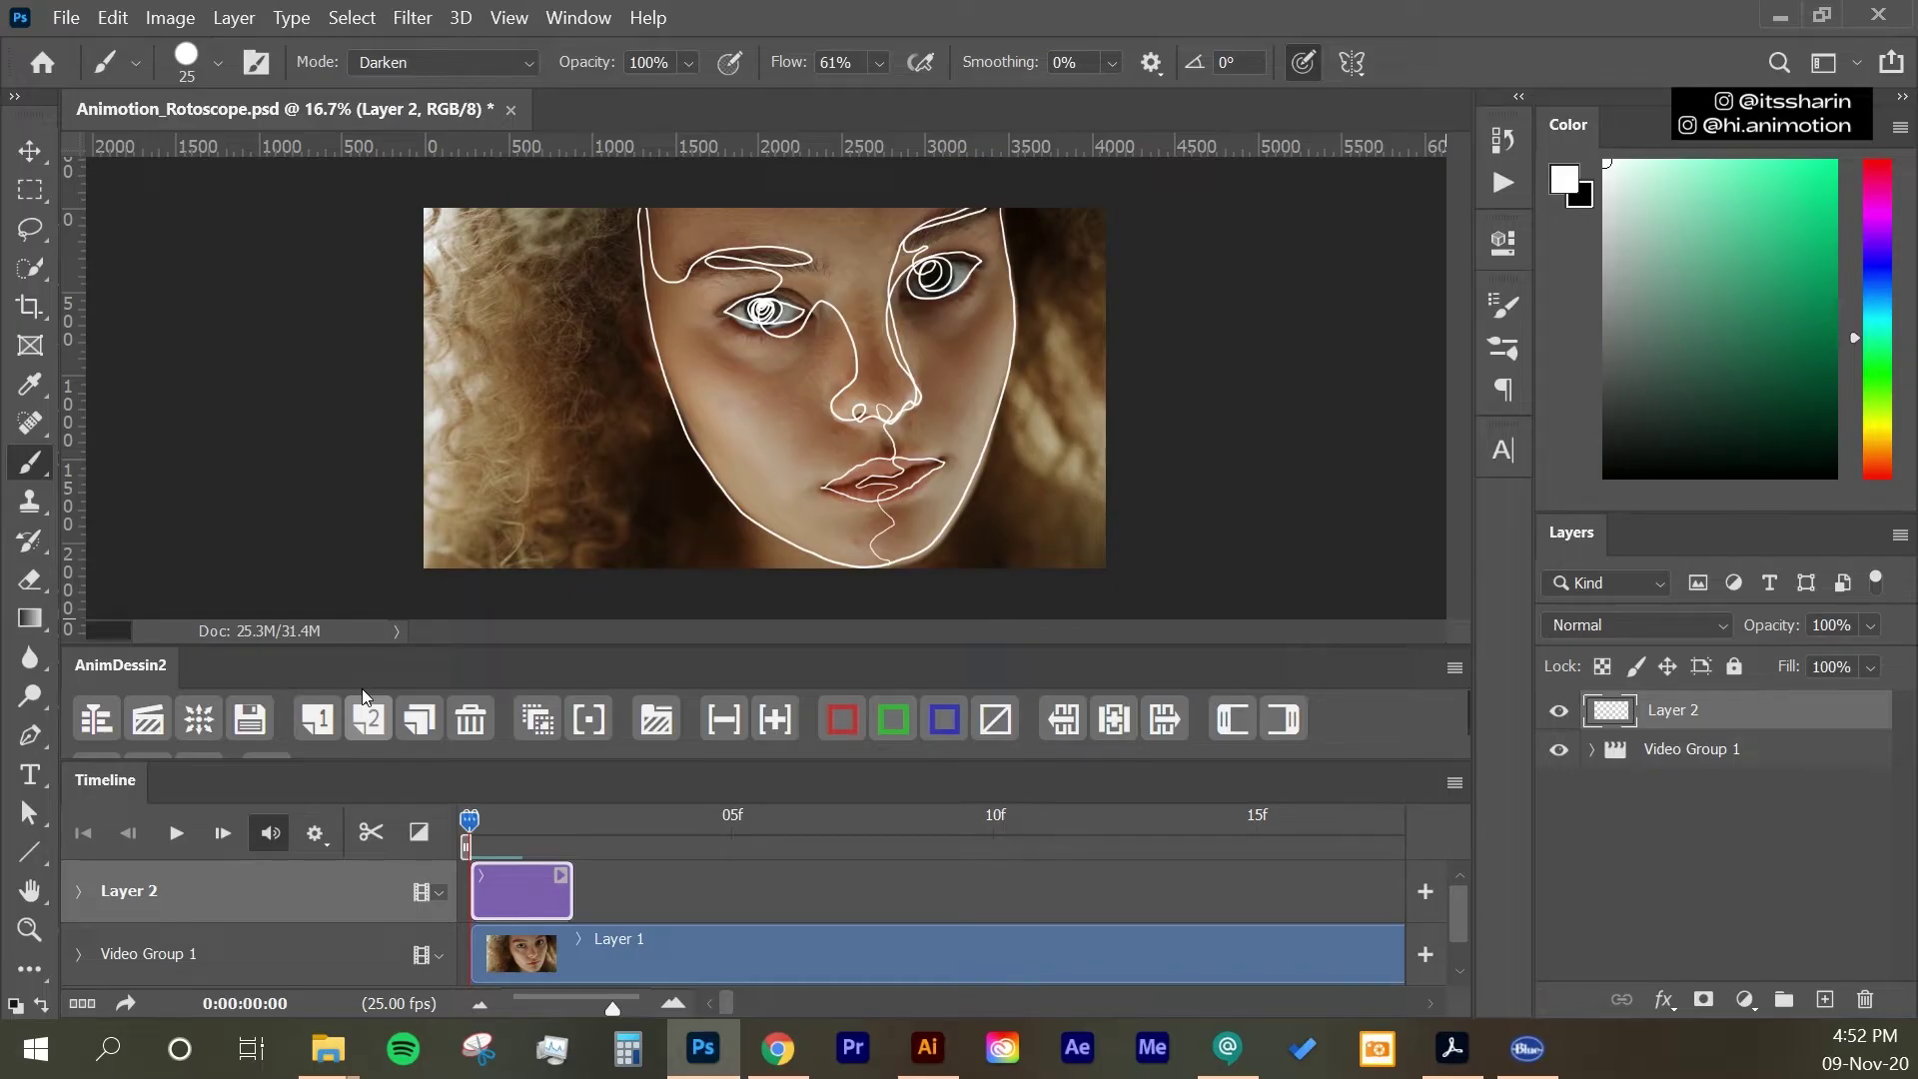
left_click(364, 697)
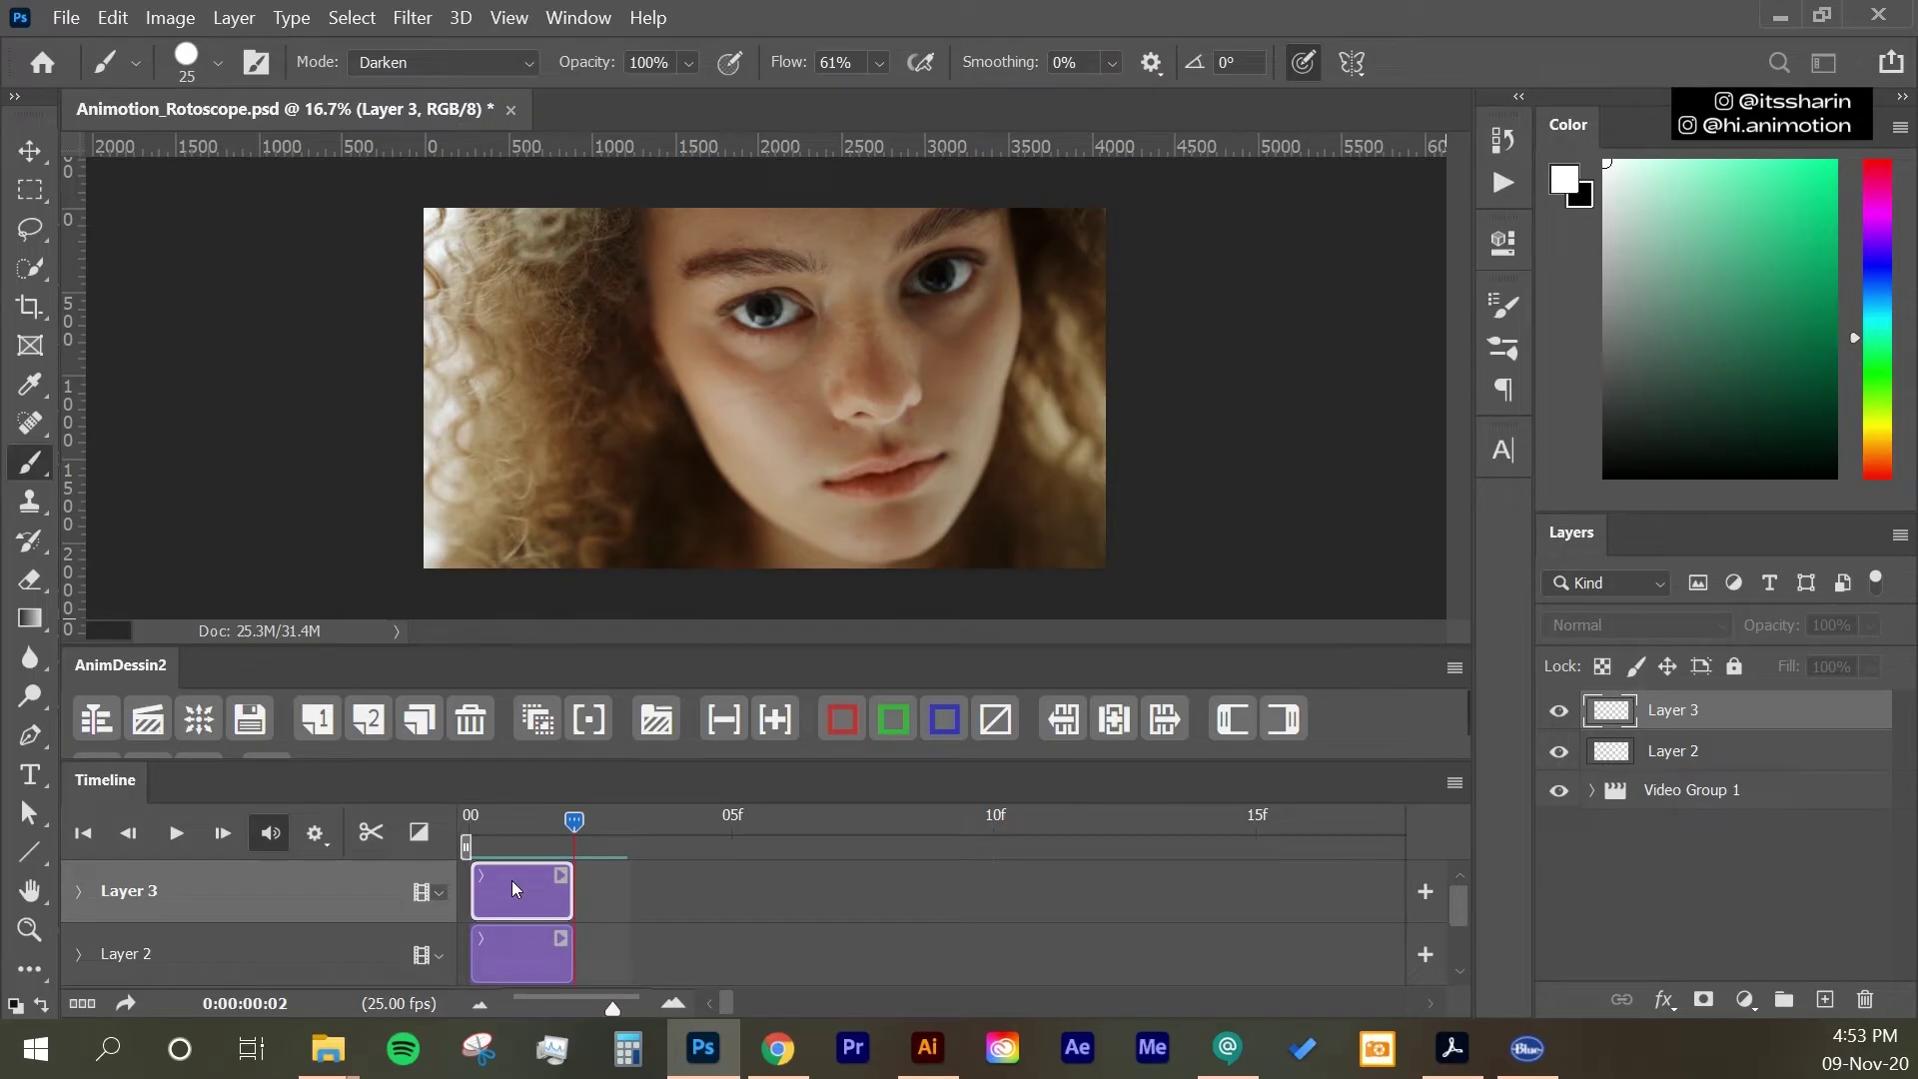
left_click_drag(514, 881, 629, 936)
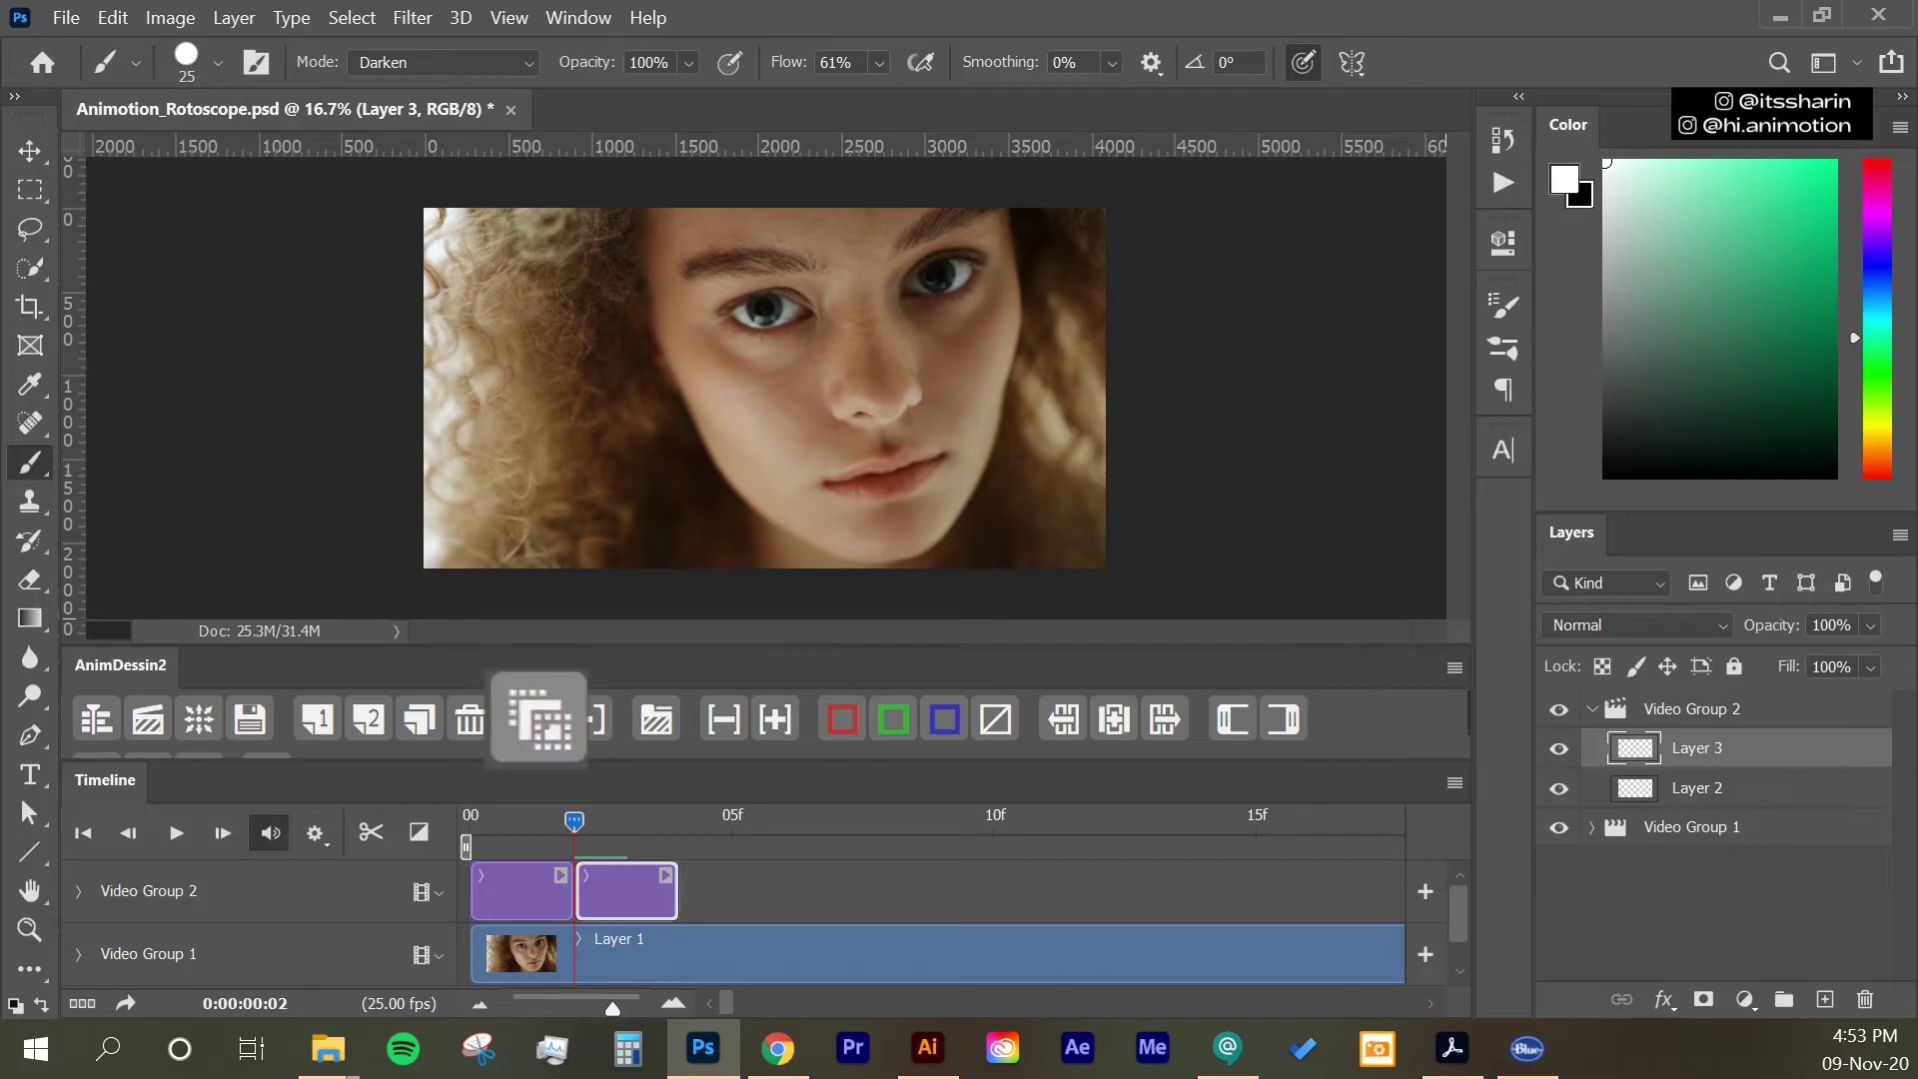
Step: Turn on onion skinning with 1 frame before and after at 50%/25% opacity
left_click(538, 719)
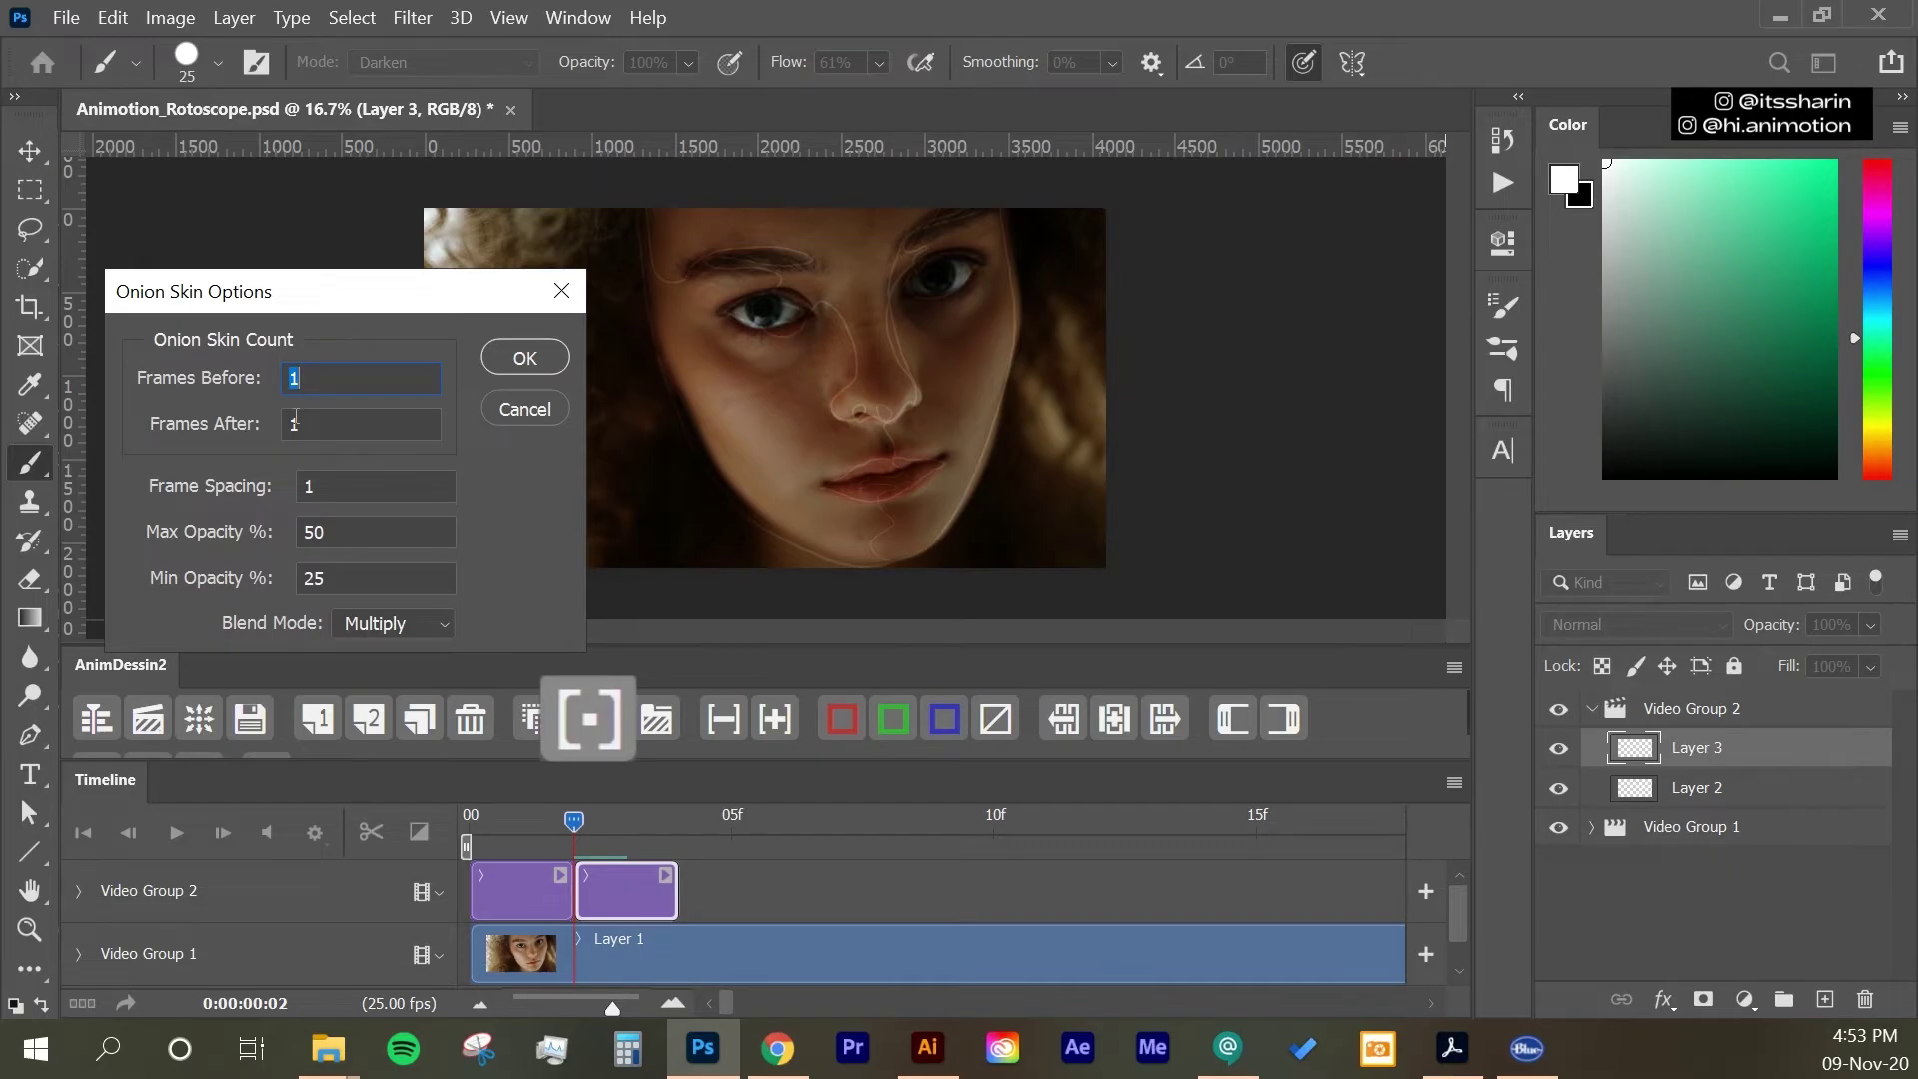
left_click(527, 358)
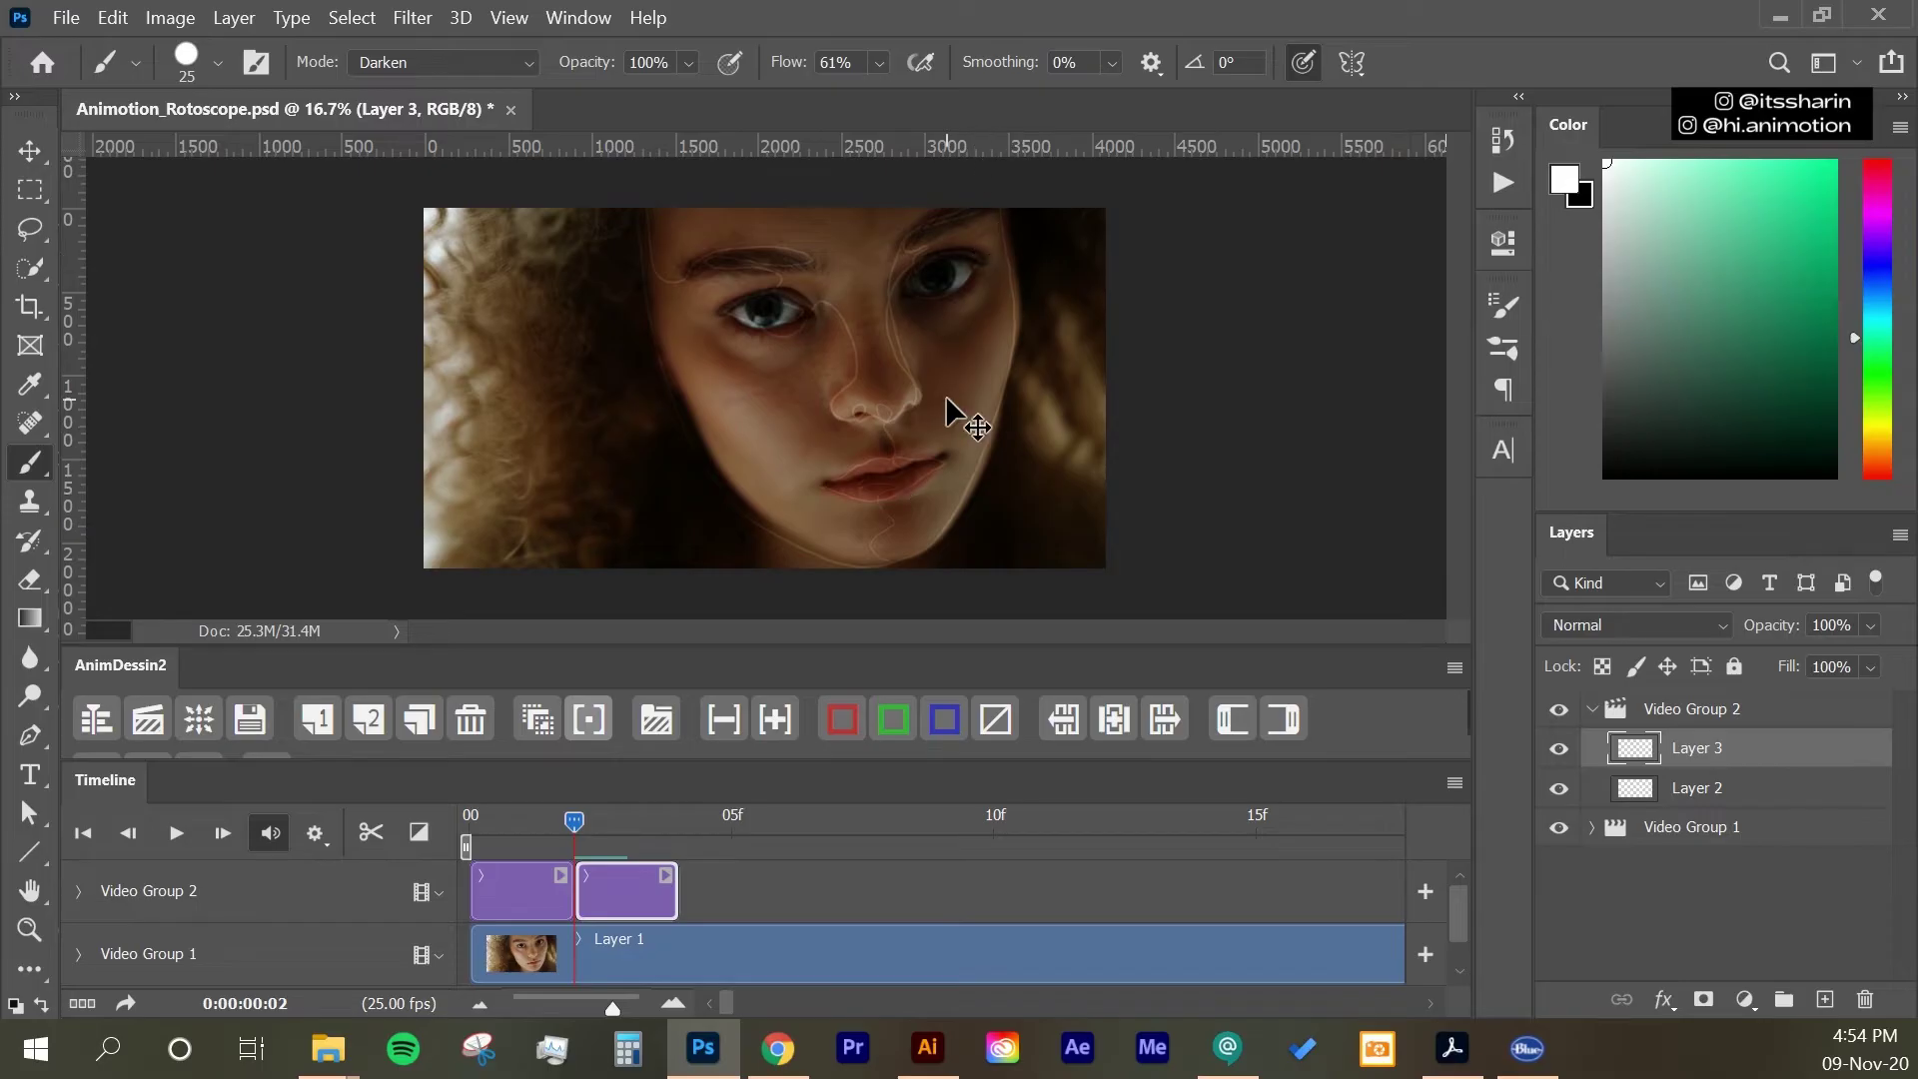
Step: Trace the face contour, eyes, nose and lips in white on Layer 3 over the ghosted drawing
scroll(947, 399, "up", 1)
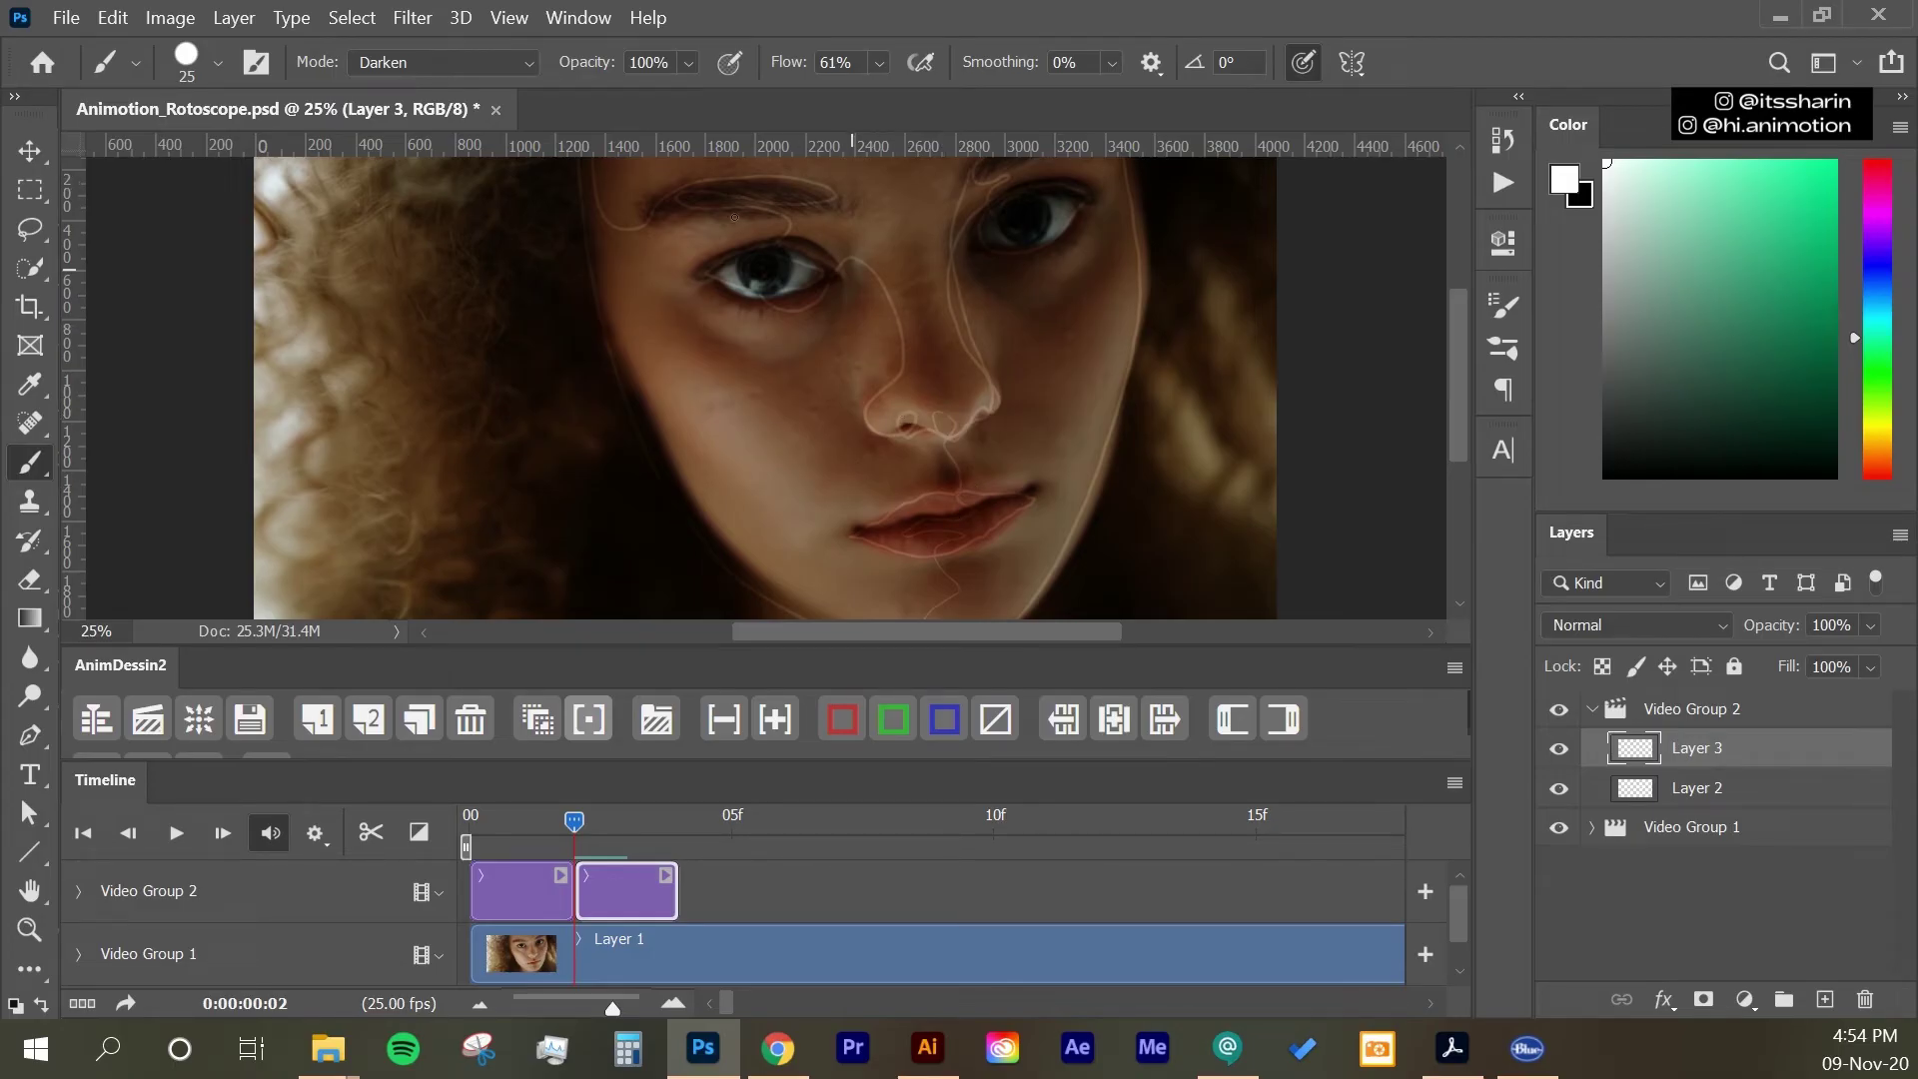
scroll(829, 156, "down", 1)
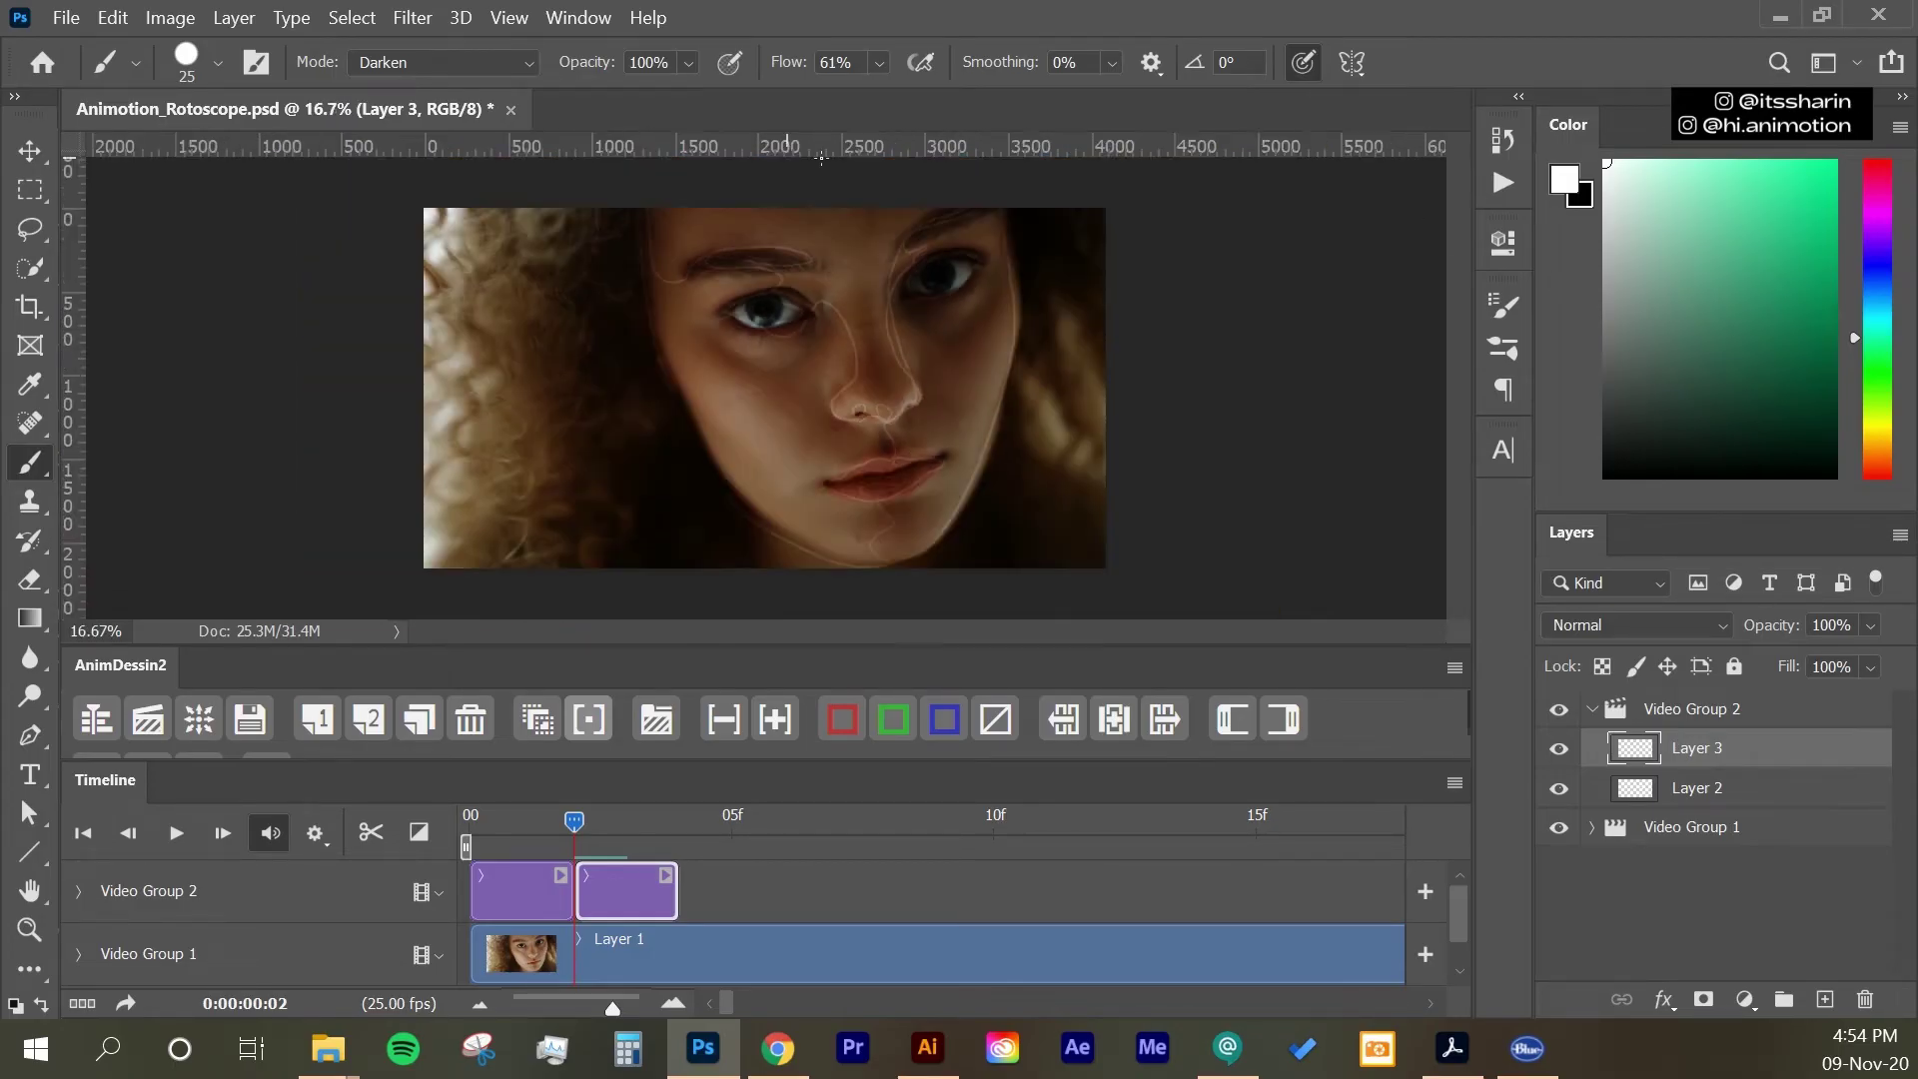
mouse_move(1007, 210)
left_mouse_down()
mouse_move(1014, 325)
mouse_move(949, 526)
mouse_move(839, 562)
mouse_move(759, 509)
mouse_move(689, 400)
mouse_move(703, 263)
mouse_move(744, 305)
mouse_move(844, 319)
mouse_move(894, 419)
mouse_move(900, 228)
mouse_move(974, 272)
mouse_move(937, 270)
mouse_move(887, 449)
mouse_move(862, 466)
mouse_move(863, 496)
mouse_move(945, 462)
mouse_move(884, 520)
mouse_move(882, 564)
mouse_move(939, 464)
left_mouse_up()
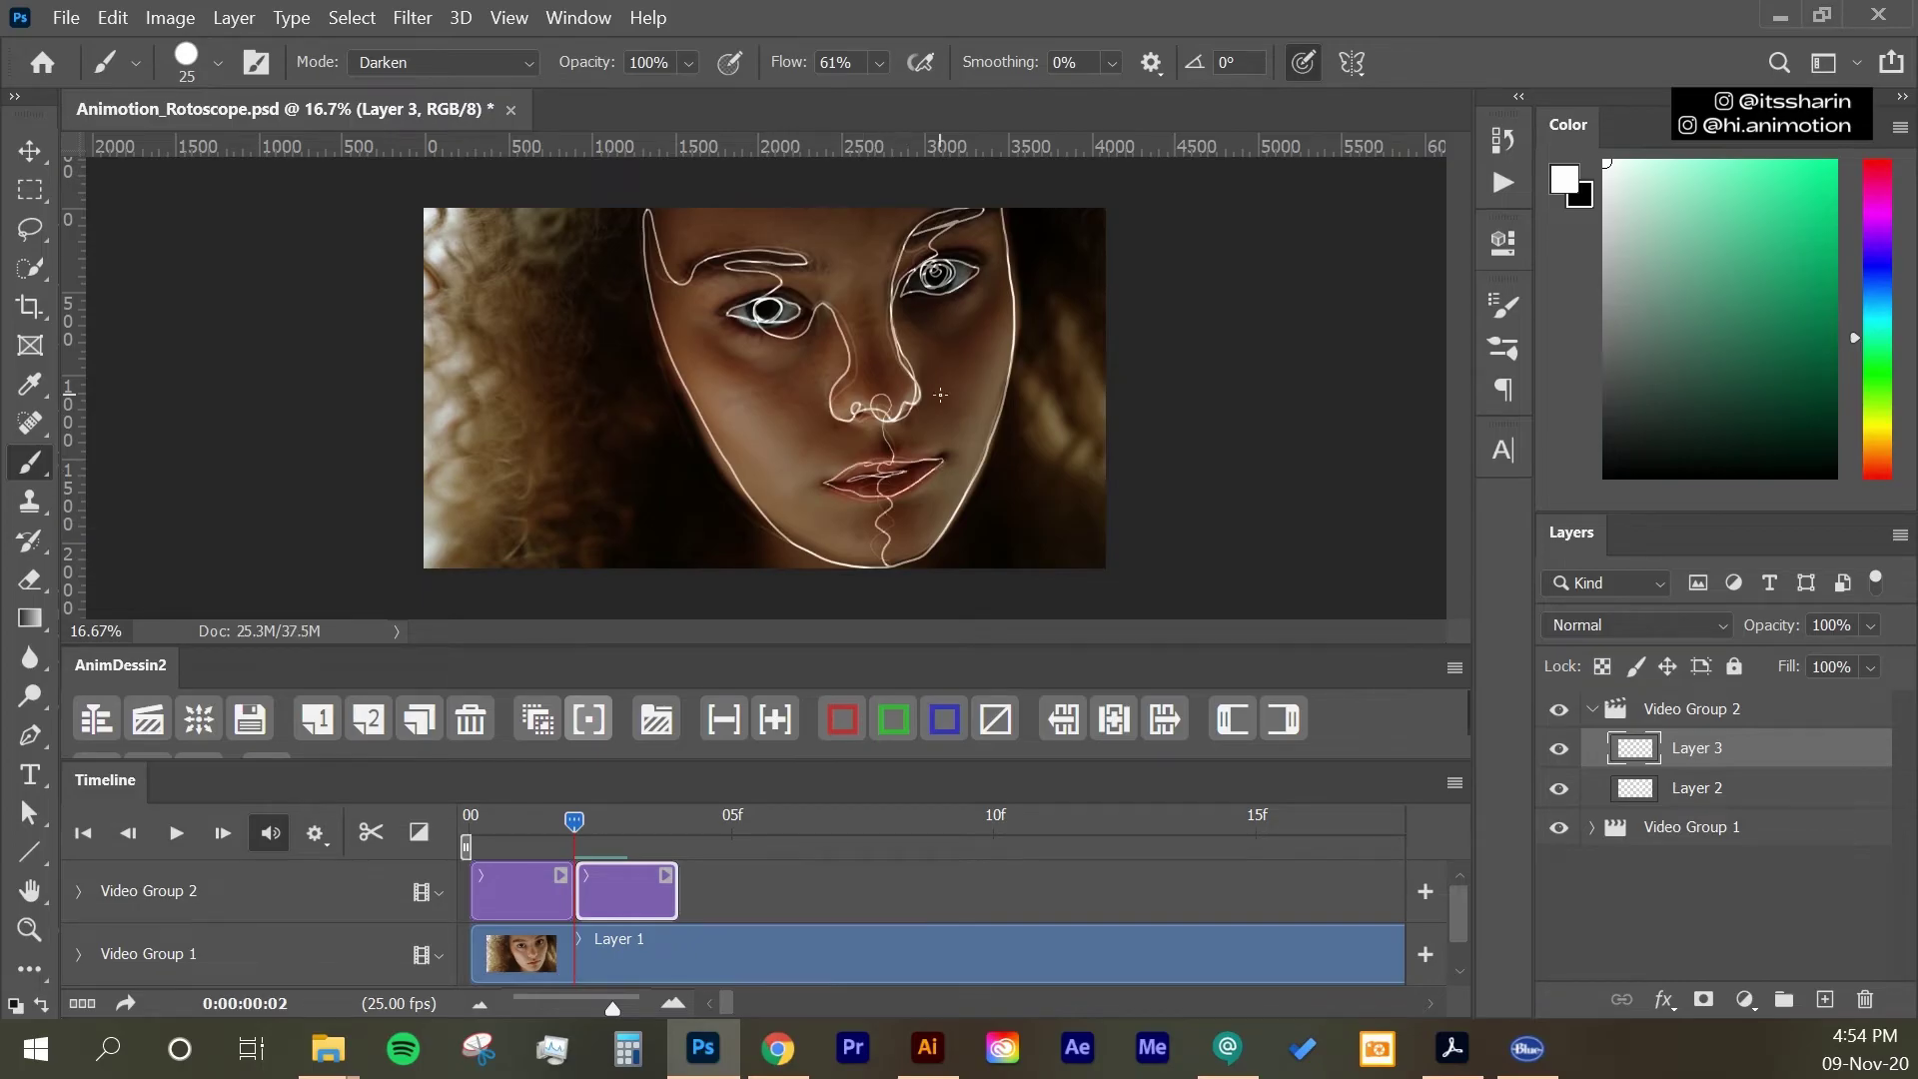
Step: Add Layers 4 and 5 as new frames, tracing the face outline in white on each
left_click(376, 691)
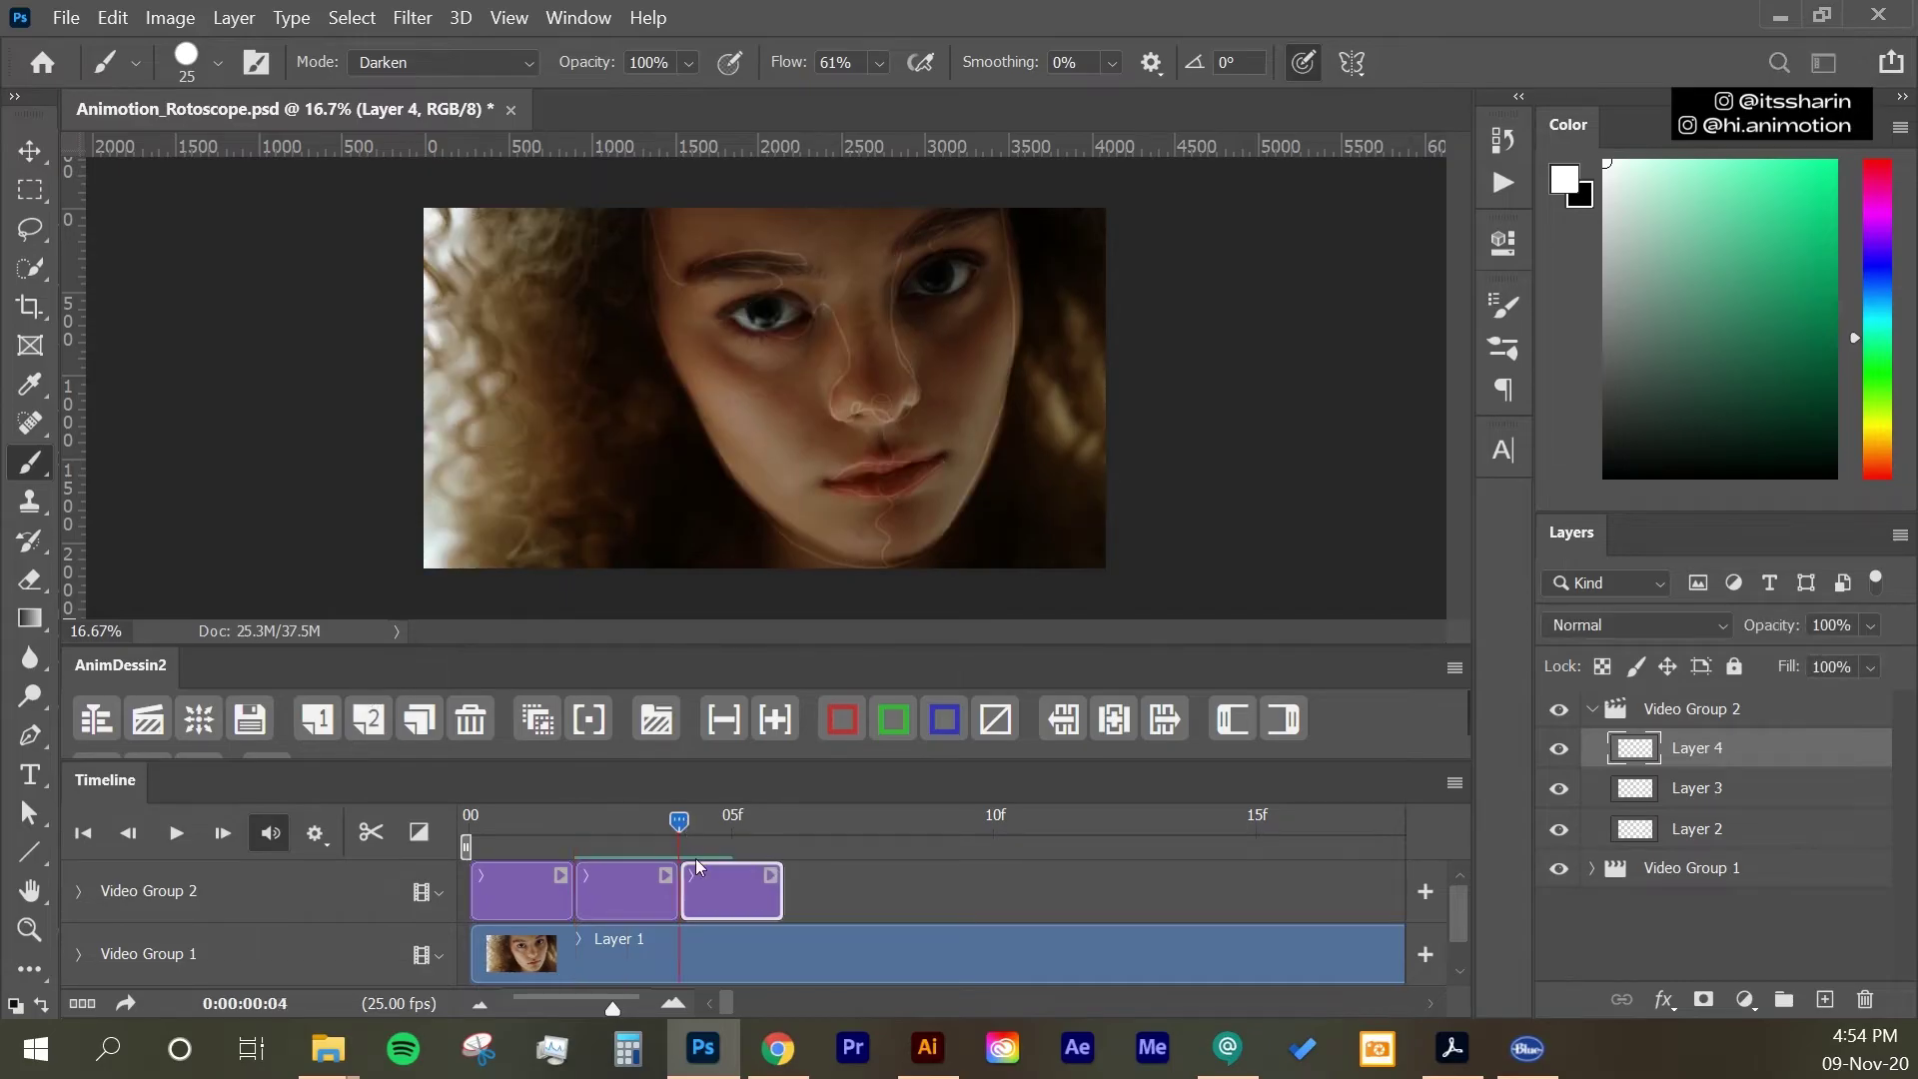
mouse_move(1005, 205)
left_mouse_down()
mouse_move(1020, 327)
mouse_move(1002, 428)
mouse_move(920, 552)
mouse_move(798, 529)
mouse_move(693, 410)
mouse_move(653, 208)
mouse_move(723, 262)
mouse_move(784, 267)
mouse_move(763, 327)
mouse_move(835, 315)
mouse_move(833, 411)
mouse_move(863, 415)
mouse_move(901, 410)
mouse_move(902, 240)
mouse_move(942, 223)
mouse_move(902, 289)
mouse_move(952, 293)
mouse_move(954, 262)
mouse_move(904, 285)
mouse_move(911, 401)
mouse_move(859, 462)
mouse_move(871, 499)
mouse_move(948, 463)
mouse_move(899, 470)
left_mouse_up()
left_click(538, 718)
mouse_move(1004, 212)
left_mouse_down()
mouse_move(1023, 293)
mouse_move(981, 463)
mouse_move(829, 554)
left_mouse_up()
mouse_move(829, 554)
left_mouse_down()
mouse_move(654, 206)
mouse_move(711, 287)
mouse_move(785, 275)
mouse_move(725, 325)
mouse_move(802, 325)
mouse_move(754, 327)
mouse_move(775, 313)
mouse_move(797, 359)
mouse_move(841, 343)
mouse_move(853, 412)
mouse_move(898, 421)
mouse_move(933, 232)
mouse_move(920, 268)
mouse_move(954, 289)
mouse_move(924, 275)
mouse_move(868, 418)
mouse_move(886, 450)
mouse_move(838, 479)
mouse_move(877, 497)
mouse_move(920, 460)
mouse_move(874, 480)
mouse_move(889, 567)
left_mouse_up()
left_click(480, 1004)
left_click(480, 1004)
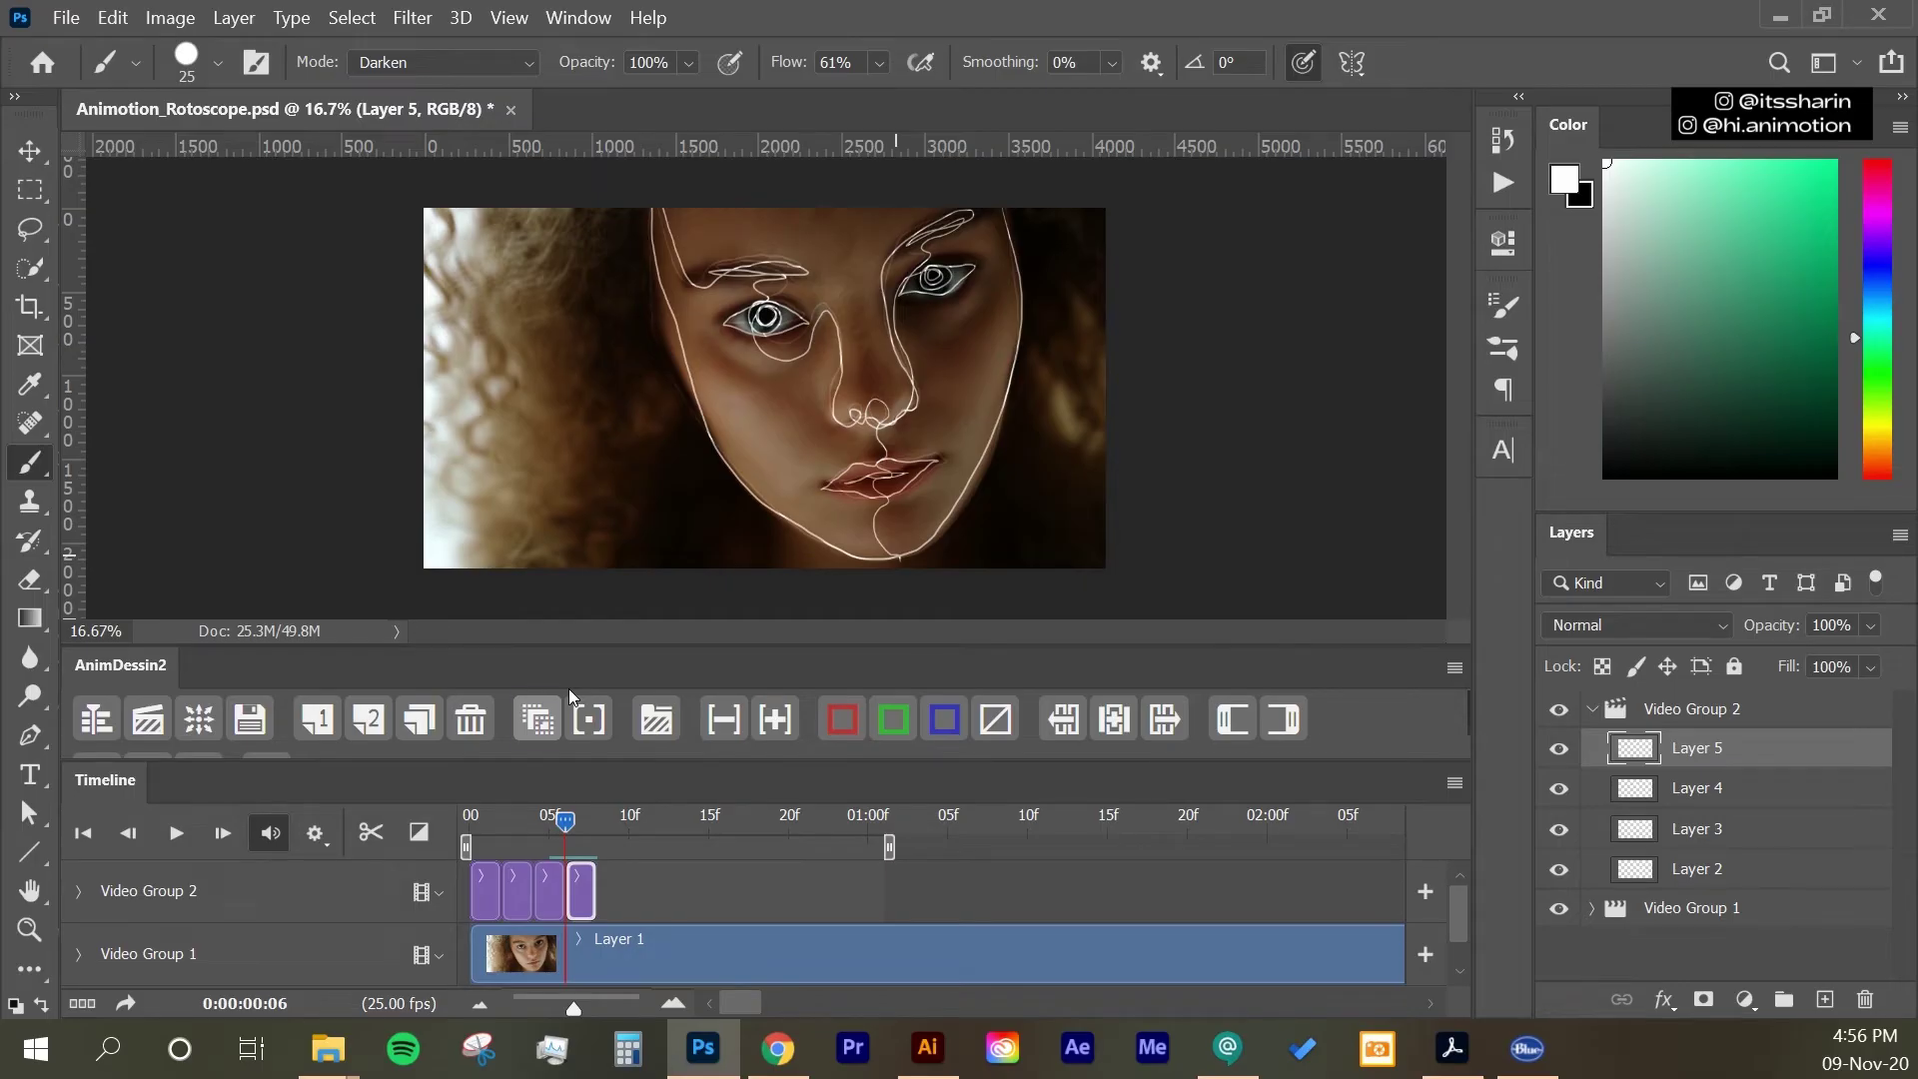
Step: Limit the work area to the first traced frames, then loop-play them over the footage and stop
left_click_drag(573, 825, 598, 828)
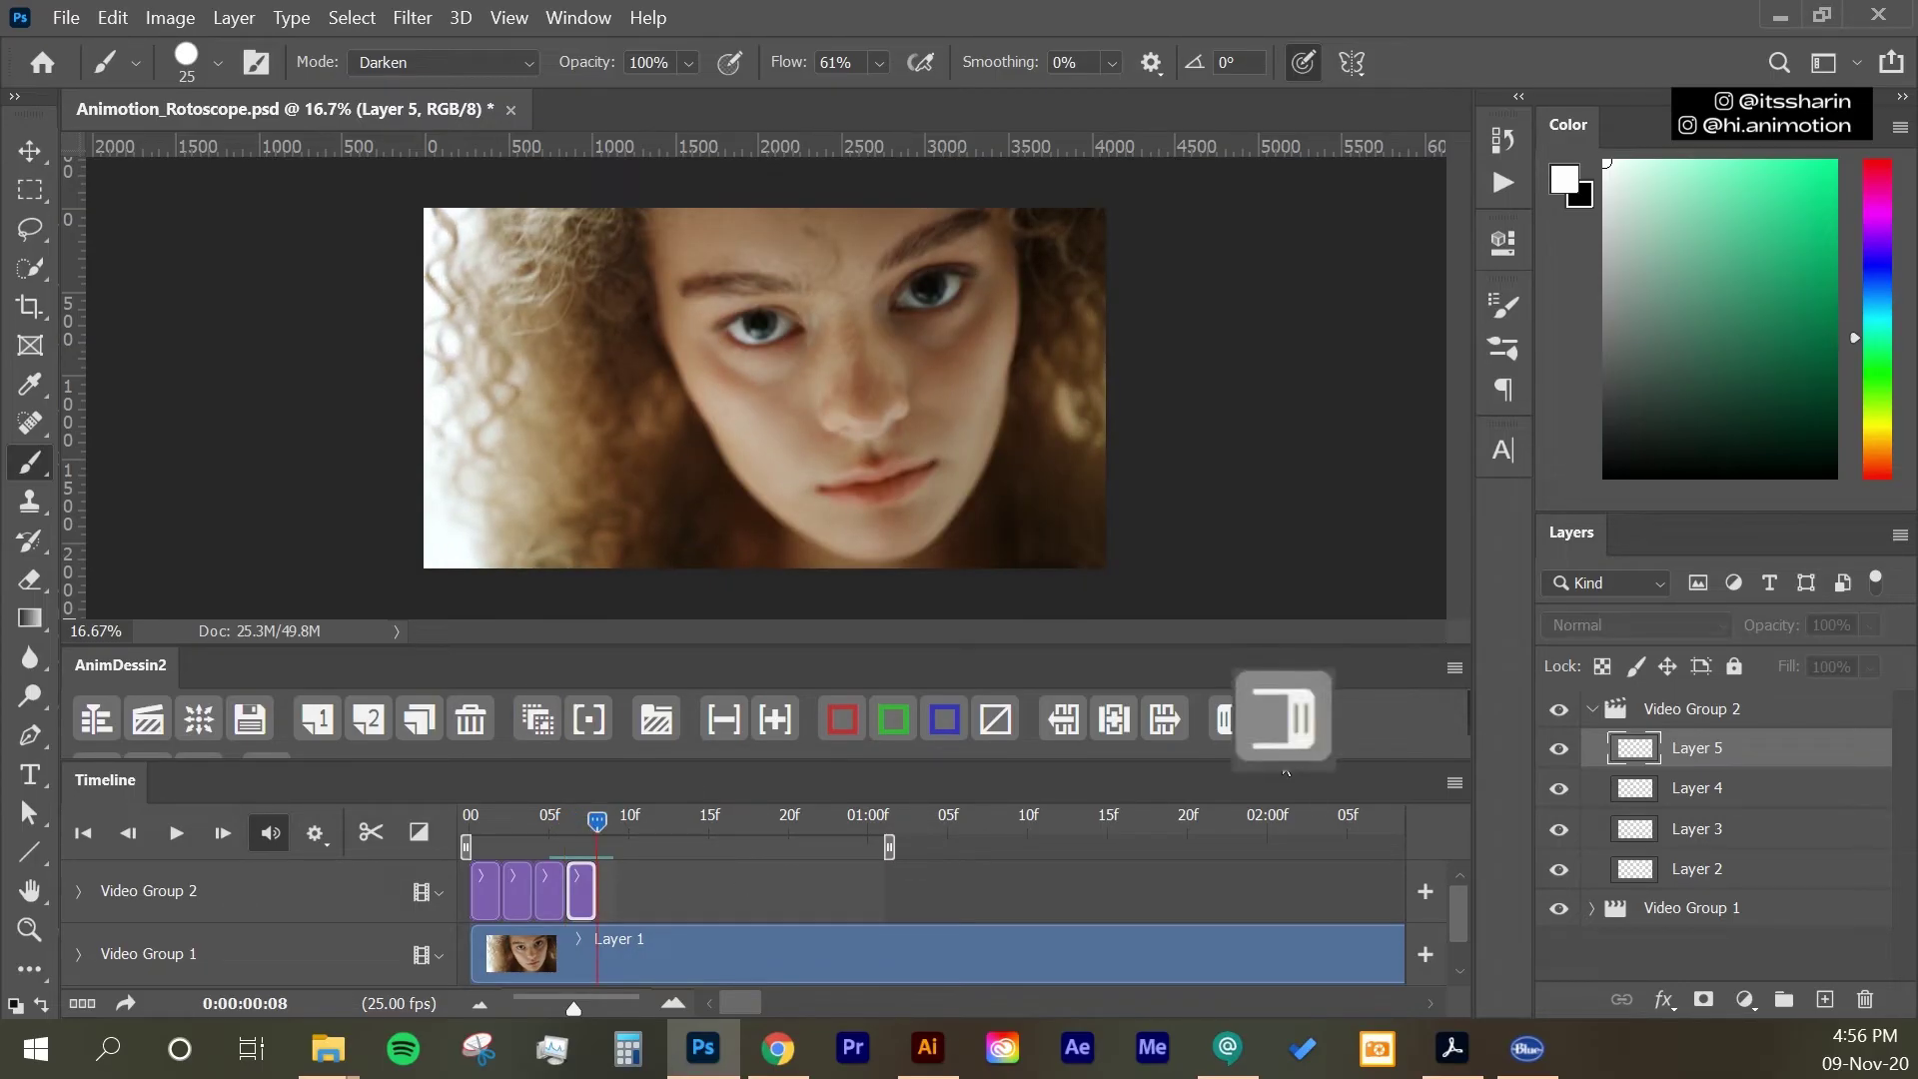
left_click_drag(889, 847, 603, 845)
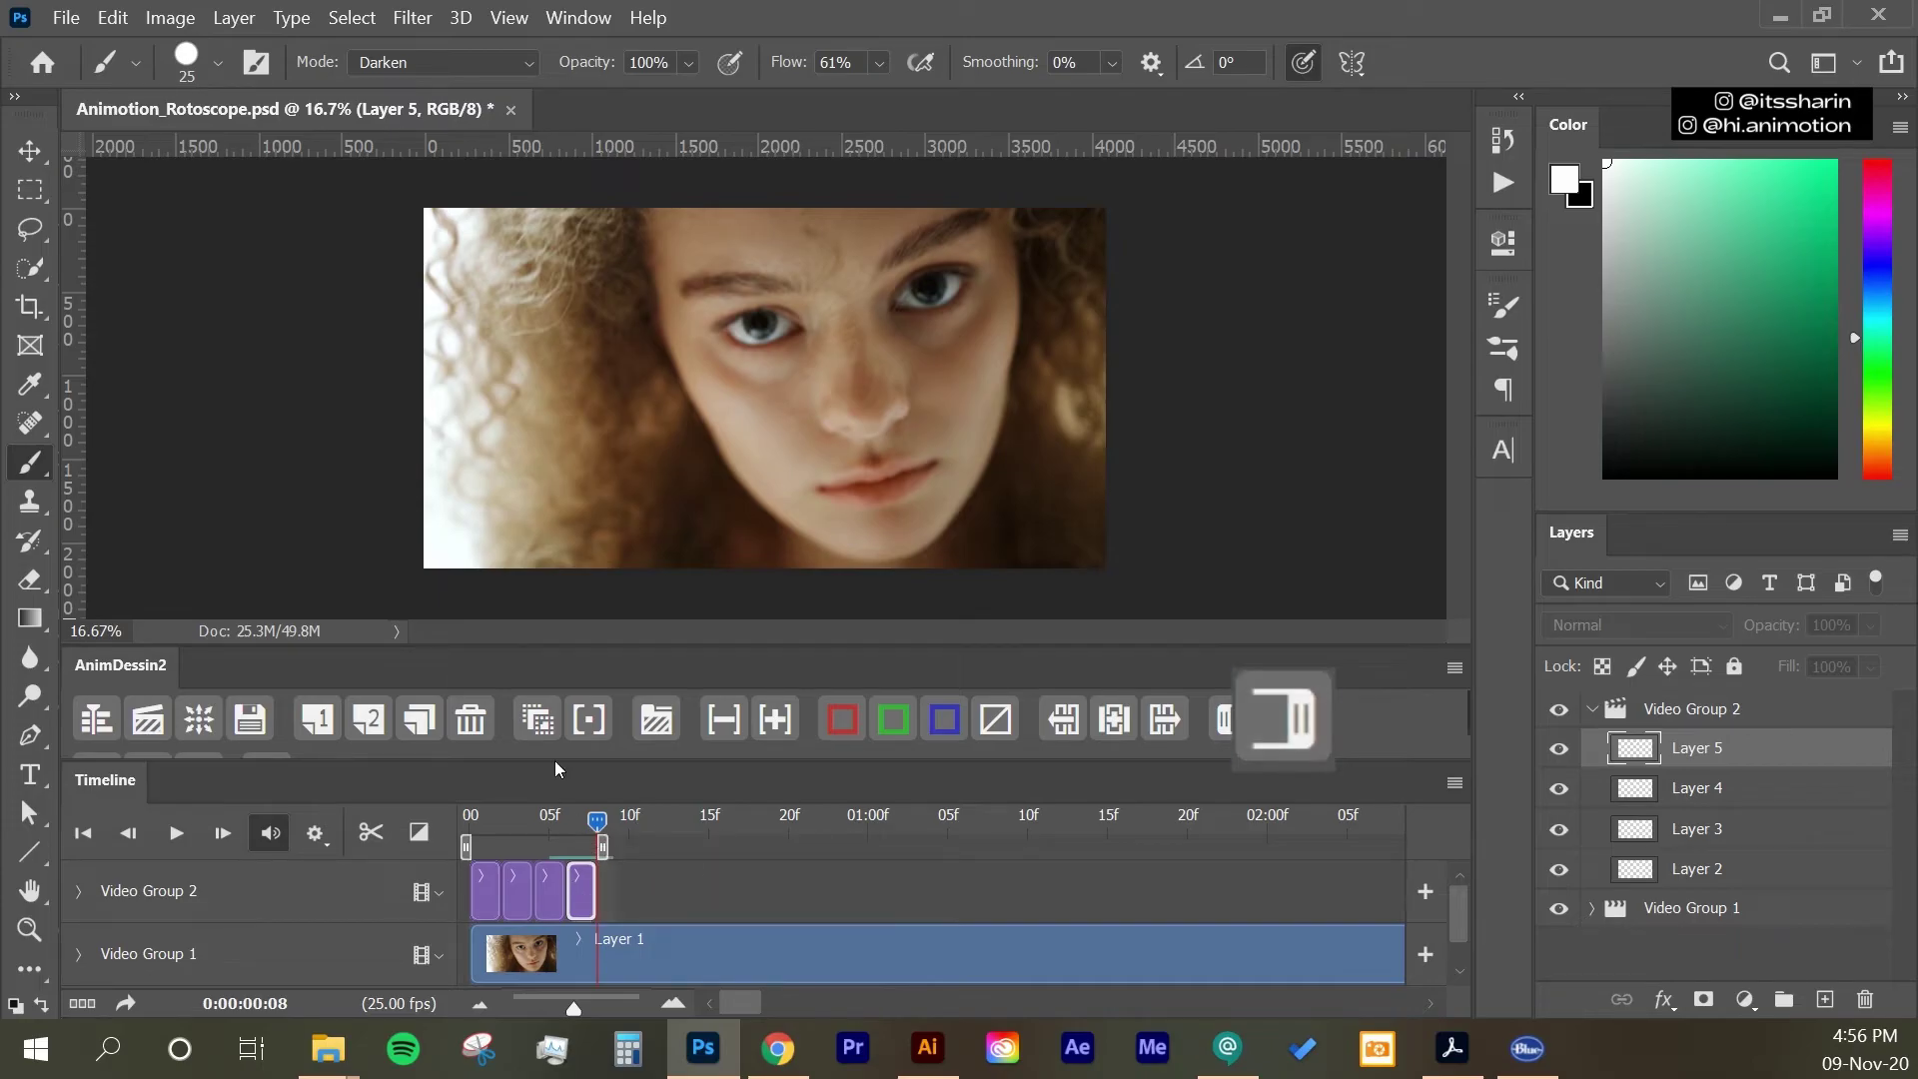
left_click(176, 829)
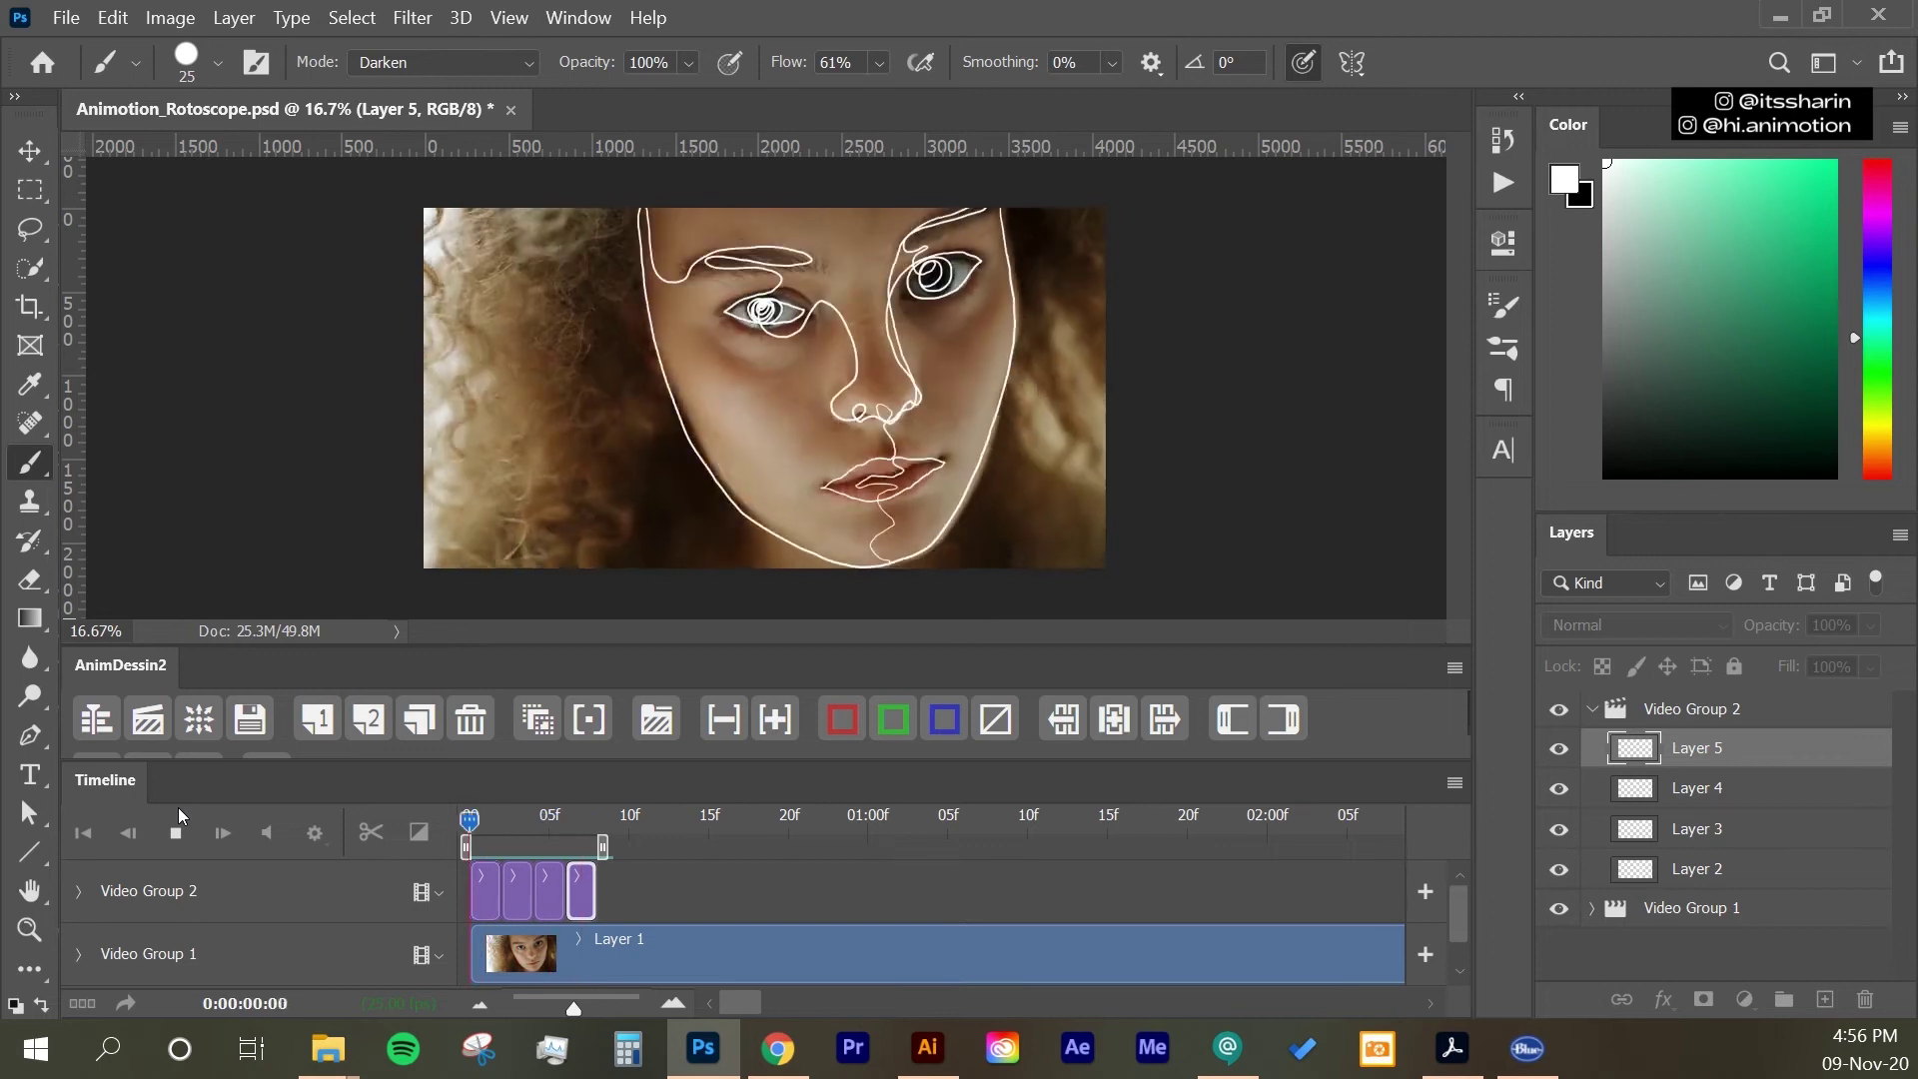
left_click(176, 832)
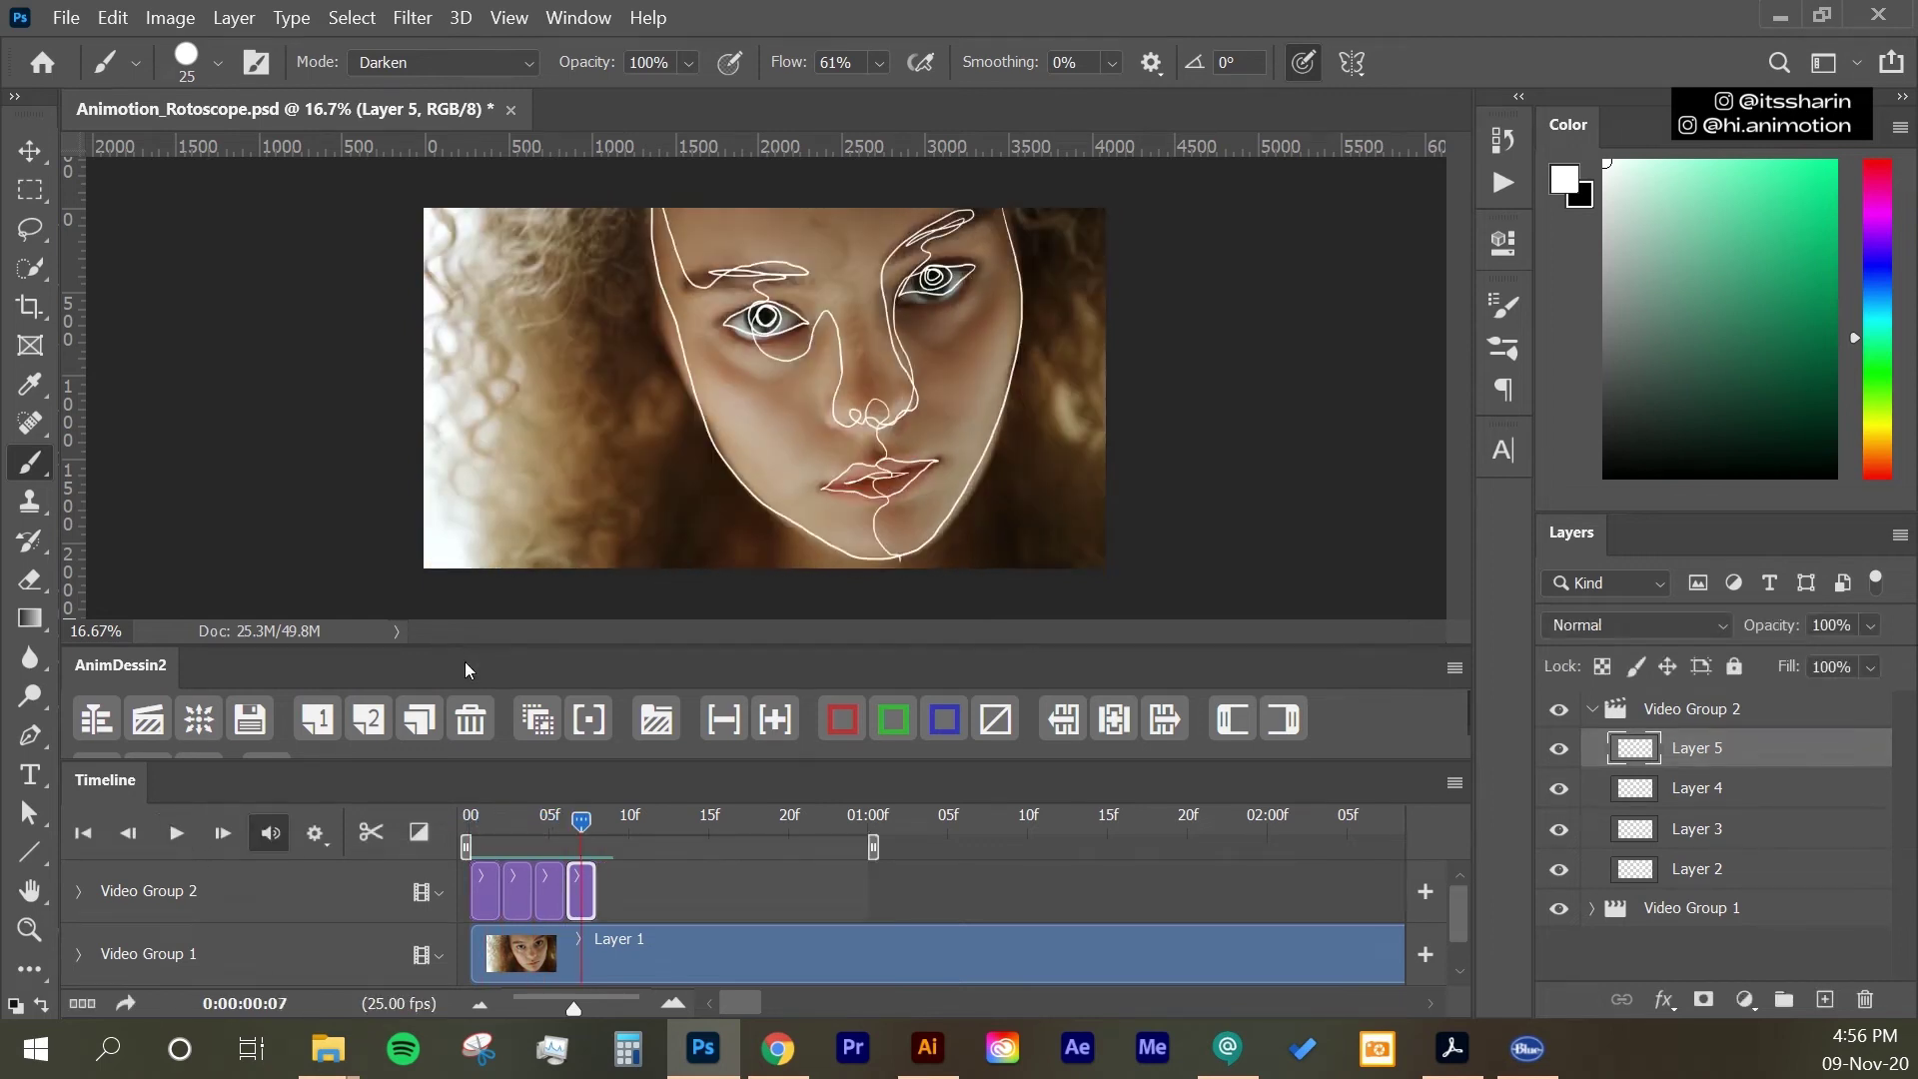
Step: Add two new blank frames and trace a white line down the face at frame 10
left_click(405, 700)
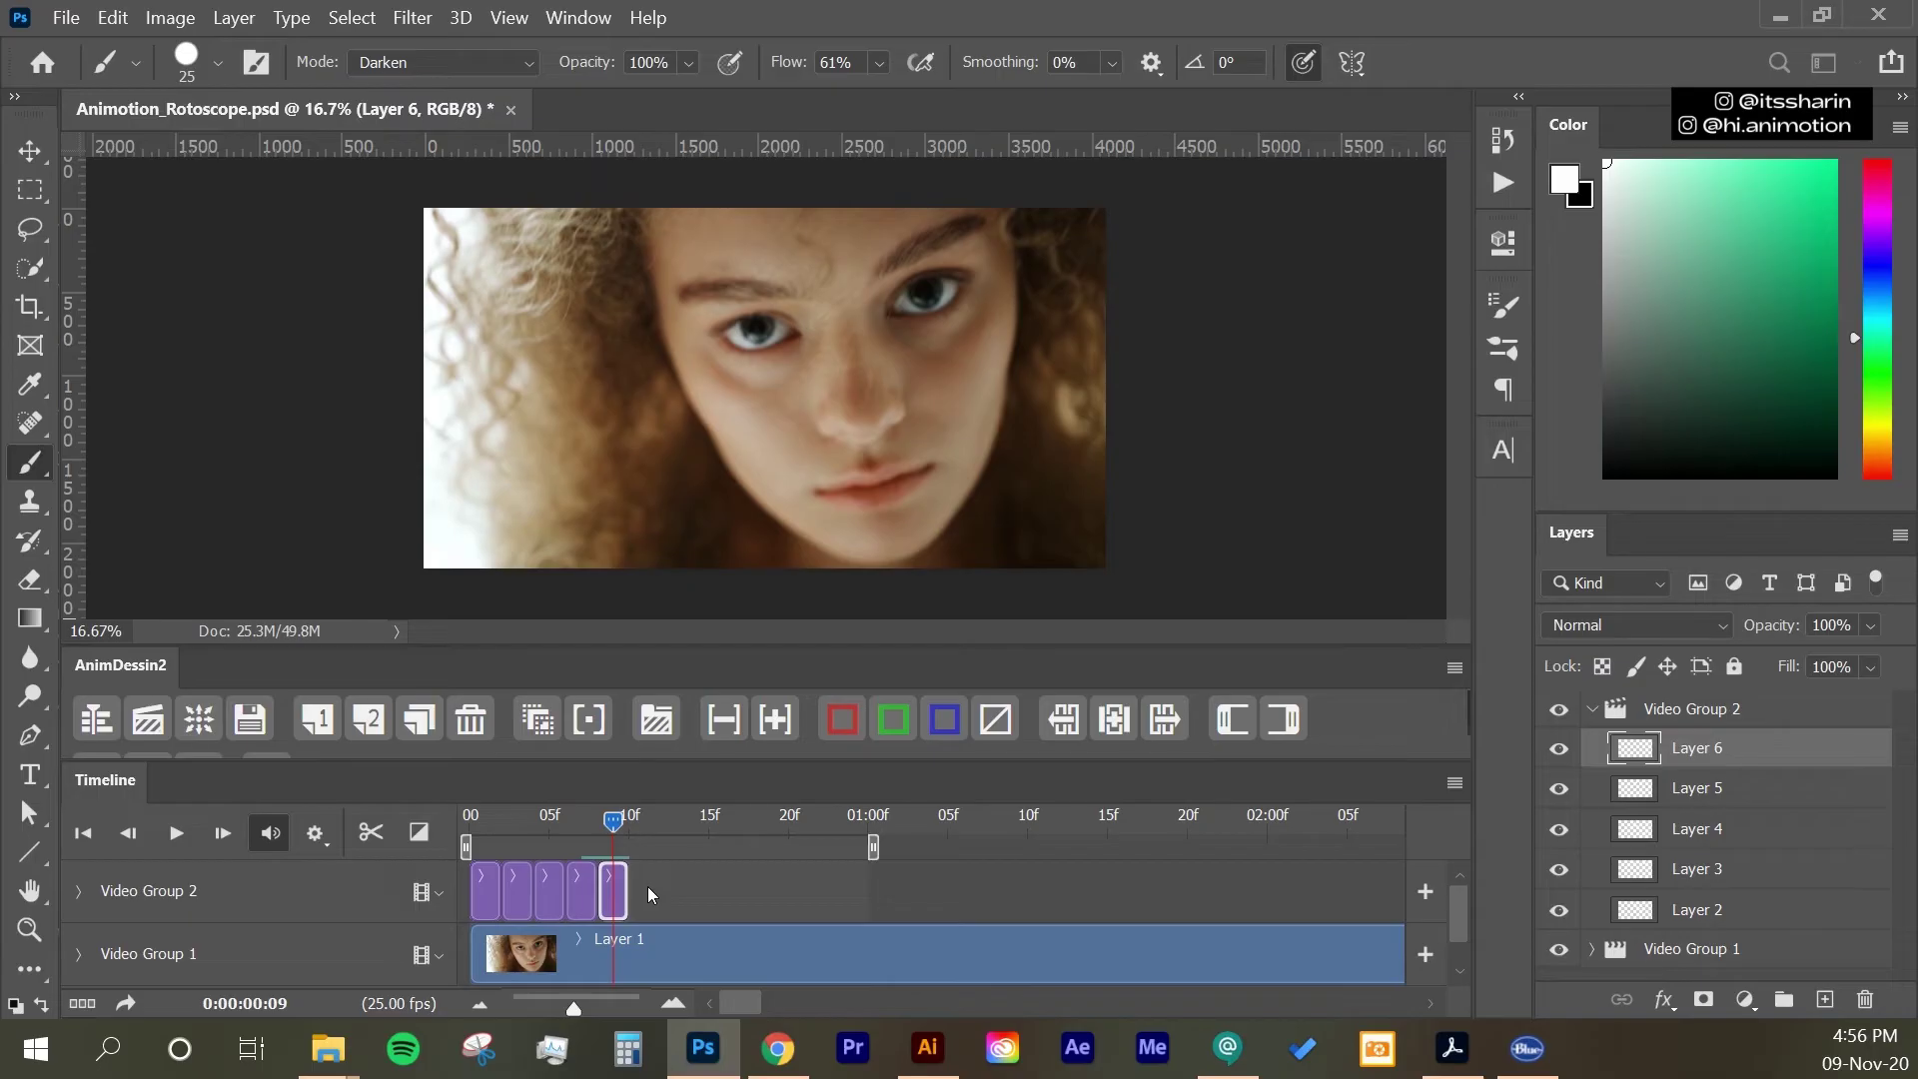
left_click(326, 689)
left_click(613, 821)
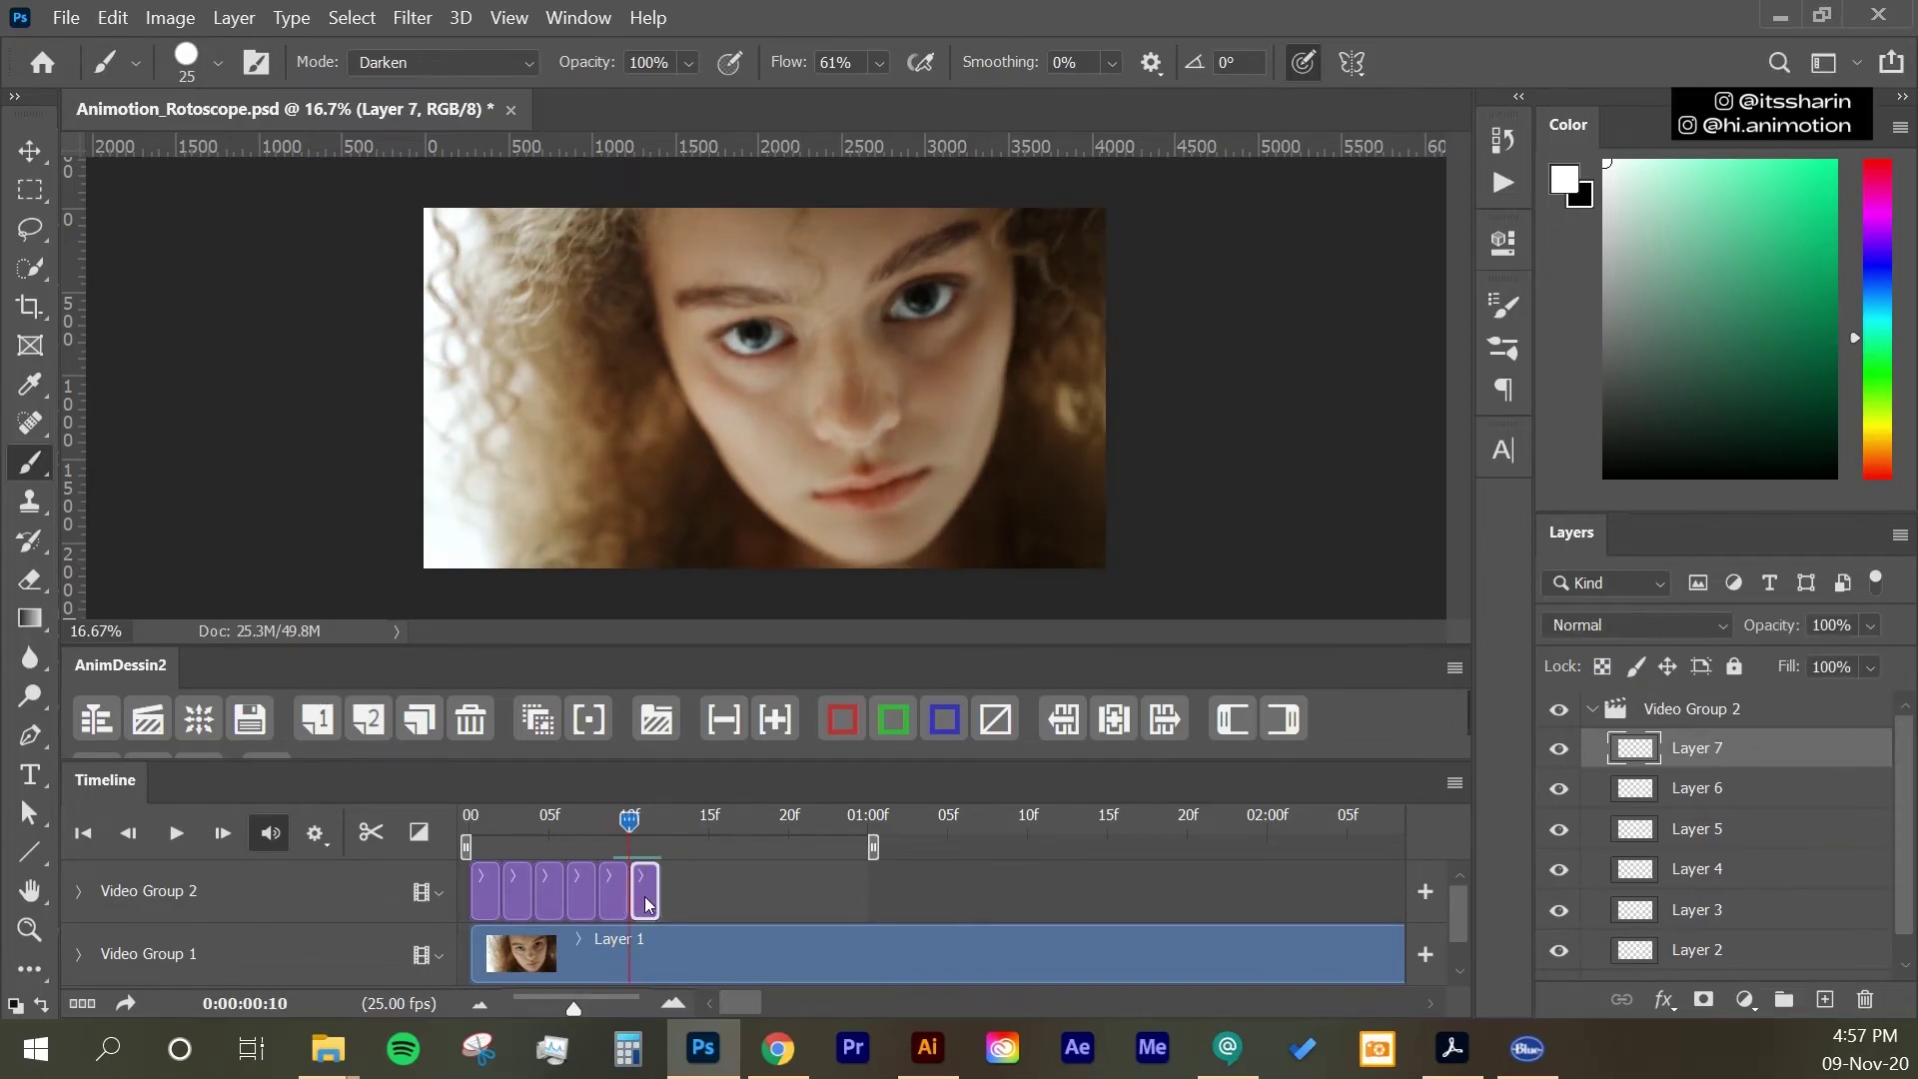
key("ctrl+plus")
key("ctrl+minus")
mouse_move(1003, 209)
left_mouse_down()
mouse_move(981, 476)
mouse_move(780, 517)
mouse_move(657, 298)
mouse_move(706, 291)
mouse_move(746, 315)
mouse_move(773, 349)
mouse_move(751, 325)
mouse_move(755, 356)
mouse_move(829, 390)
mouse_move(839, 435)
mouse_move(875, 441)
mouse_move(956, 230)
mouse_move(895, 295)
mouse_move(950, 307)
mouse_move(911, 300)
mouse_move(873, 466)
mouse_move(812, 499)
mouse_move(932, 469)
mouse_move(836, 493)
mouse_move(882, 512)
mouse_move(888, 566)
left_mouse_up()
Step: Add frames Layer 8 and Layer 9, tracing the face, cheek, chin and left eye on each
left_click(369, 719)
mouse_move(999, 212)
left_mouse_down()
mouse_move(930, 542)
mouse_move(651, 297)
mouse_move(779, 312)
mouse_move(789, 350)
mouse_move(749, 350)
mouse_move(852, 456)
mouse_move(875, 260)
mouse_move(879, 319)
mouse_move(914, 304)
mouse_move(819, 495)
mouse_move(899, 479)
mouse_move(861, 559)
left_mouse_up()
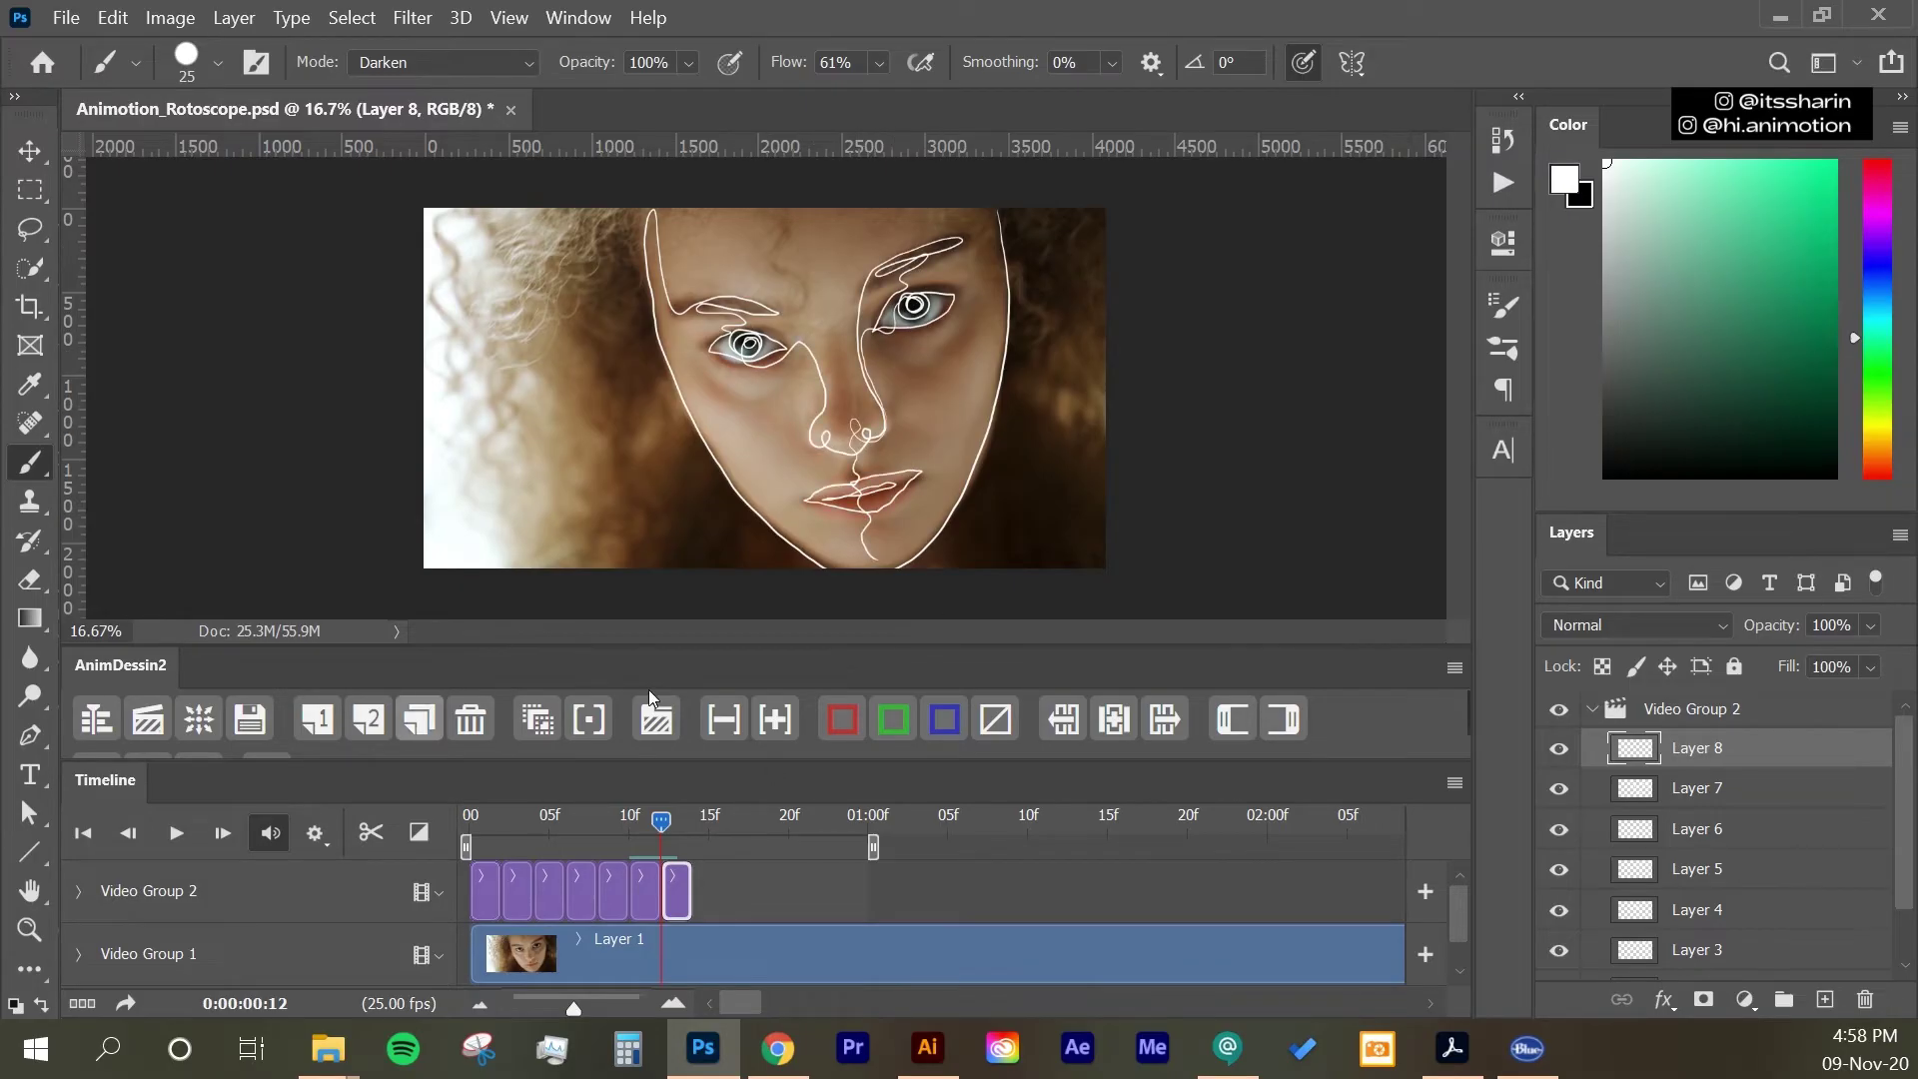
left_click(656, 718)
mouse_move(988, 220)
left_mouse_down()
mouse_move(997, 330)
mouse_move(789, 559)
mouse_move(642, 211)
left_mouse_up()
mouse_move(660, 322)
left_mouse_down()
mouse_move(725, 308)
mouse_move(708, 356)
mouse_move(764, 347)
mouse_move(738, 368)
mouse_move(815, 405)
mouse_move(852, 457)
mouse_move(848, 362)
mouse_move(889, 276)
mouse_move(866, 331)
mouse_move(941, 310)
mouse_move(897, 309)
mouse_move(827, 444)
mouse_move(840, 492)
mouse_move(797, 507)
mouse_move(836, 522)
mouse_move(900, 481)
mouse_move(812, 507)
mouse_move(849, 541)
left_mouse_up()
Step: Add two blank frames and trace the eyebrow and a line beside the nose
left_click(368, 719)
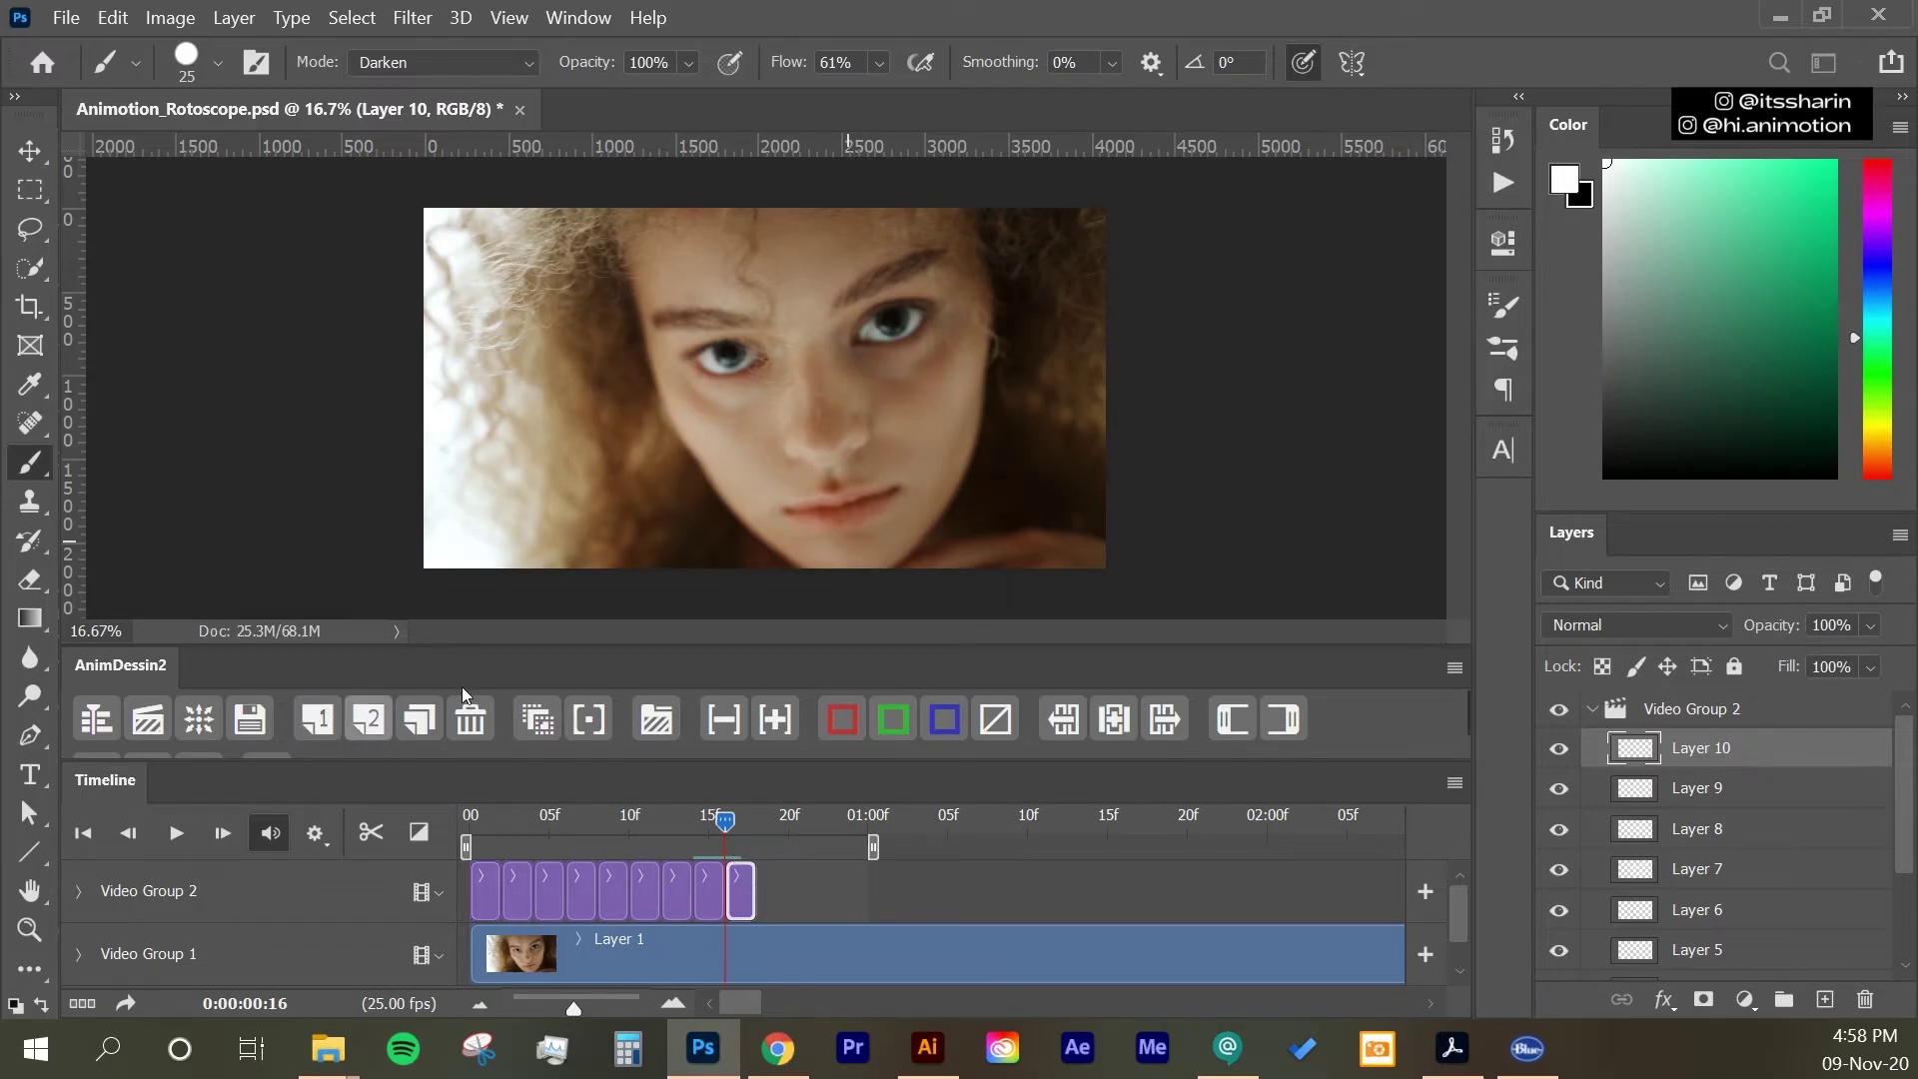
key("F2")
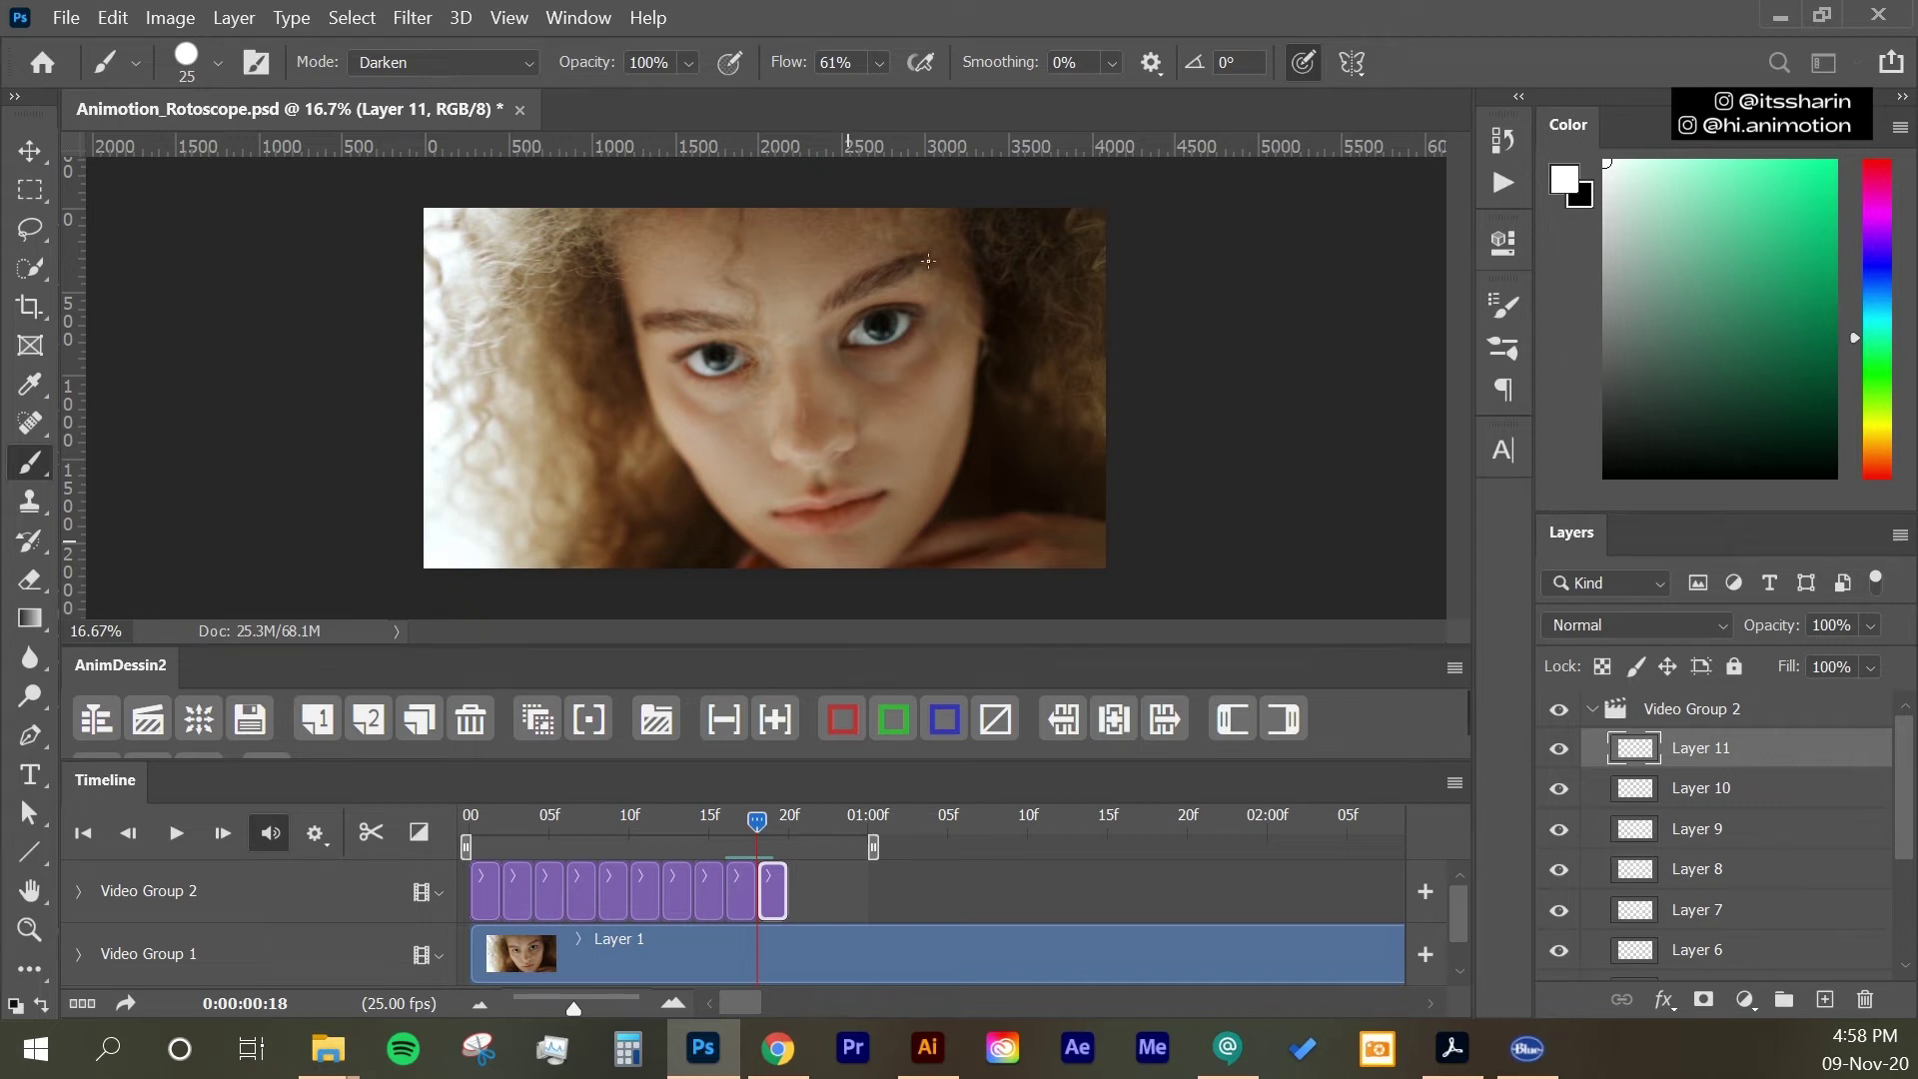
left_click_drag(927, 257, 880, 278)
left_click_drag(853, 424, 831, 455)
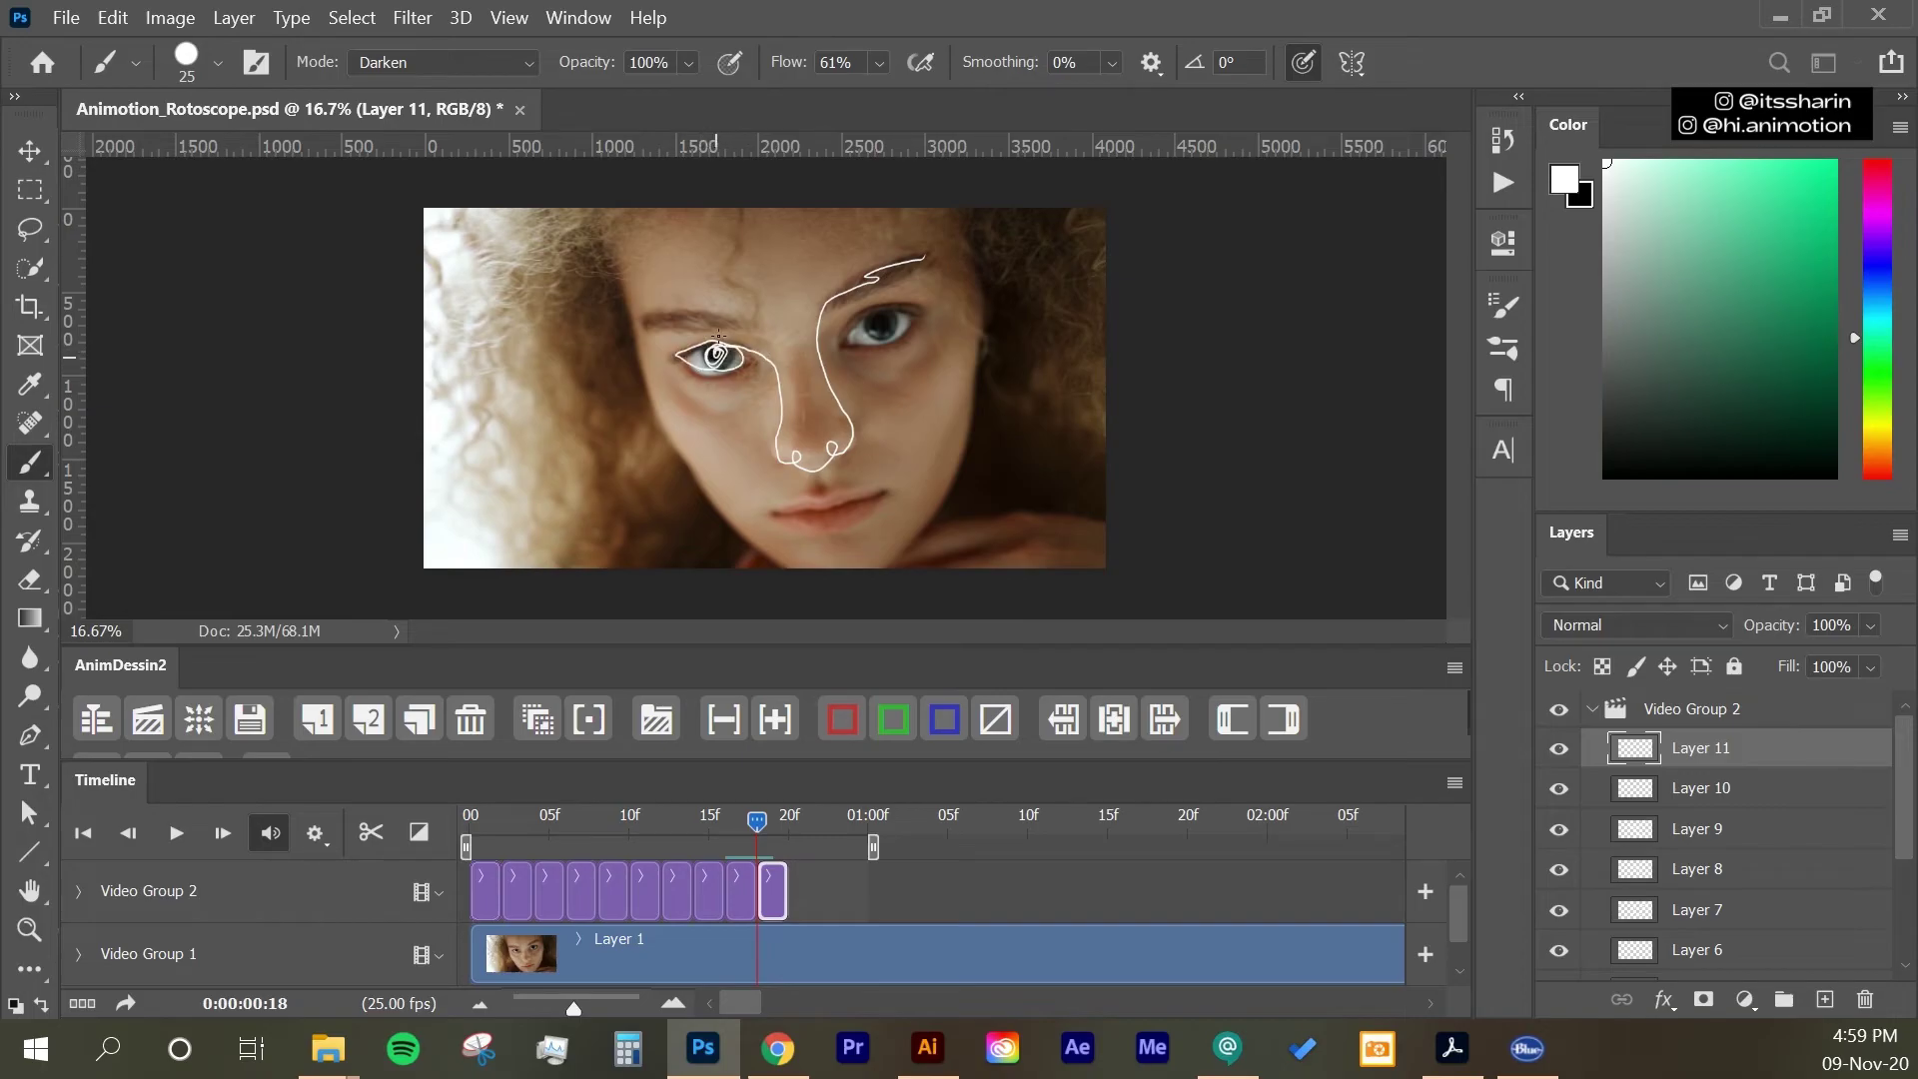
Step: Add three more frames through Layer 14, tracing brow and nose lines on each, then scrub back
left_click(416, 716)
mouse_move(914, 255)
left_mouse_down()
mouse_move(865, 275)
mouse_move(829, 457)
mouse_move(770, 389)
left_mouse_up()
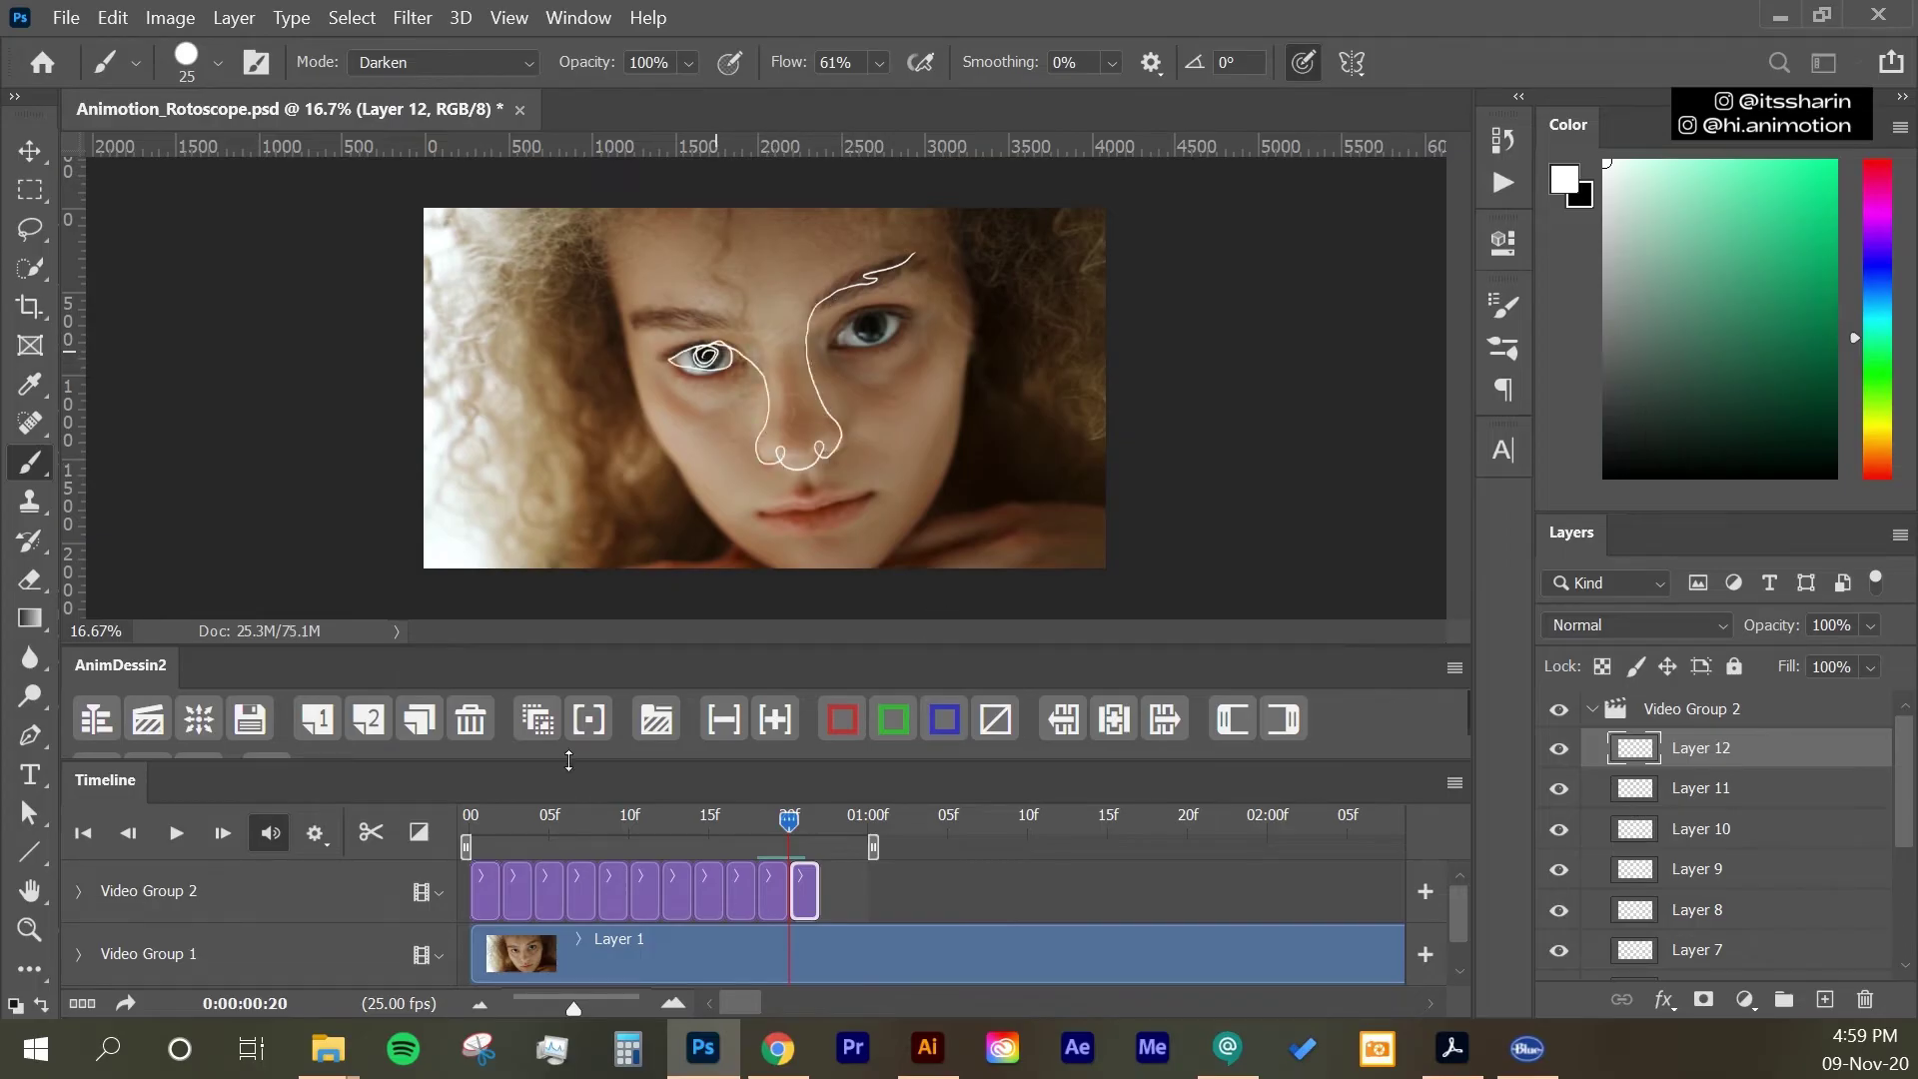
left_click(368, 719)
mouse_move(897, 261)
left_mouse_down()
mouse_move(802, 316)
mouse_move(765, 467)
mouse_move(655, 342)
mouse_move(699, 349)
left_mouse_up()
left_click(368, 719)
mouse_move(892, 263)
left_mouse_down()
mouse_move(814, 293)
mouse_move(817, 437)
mouse_move(766, 458)
mouse_move(758, 437)
mouse_move(731, 444)
mouse_move(743, 347)
left_mouse_up()
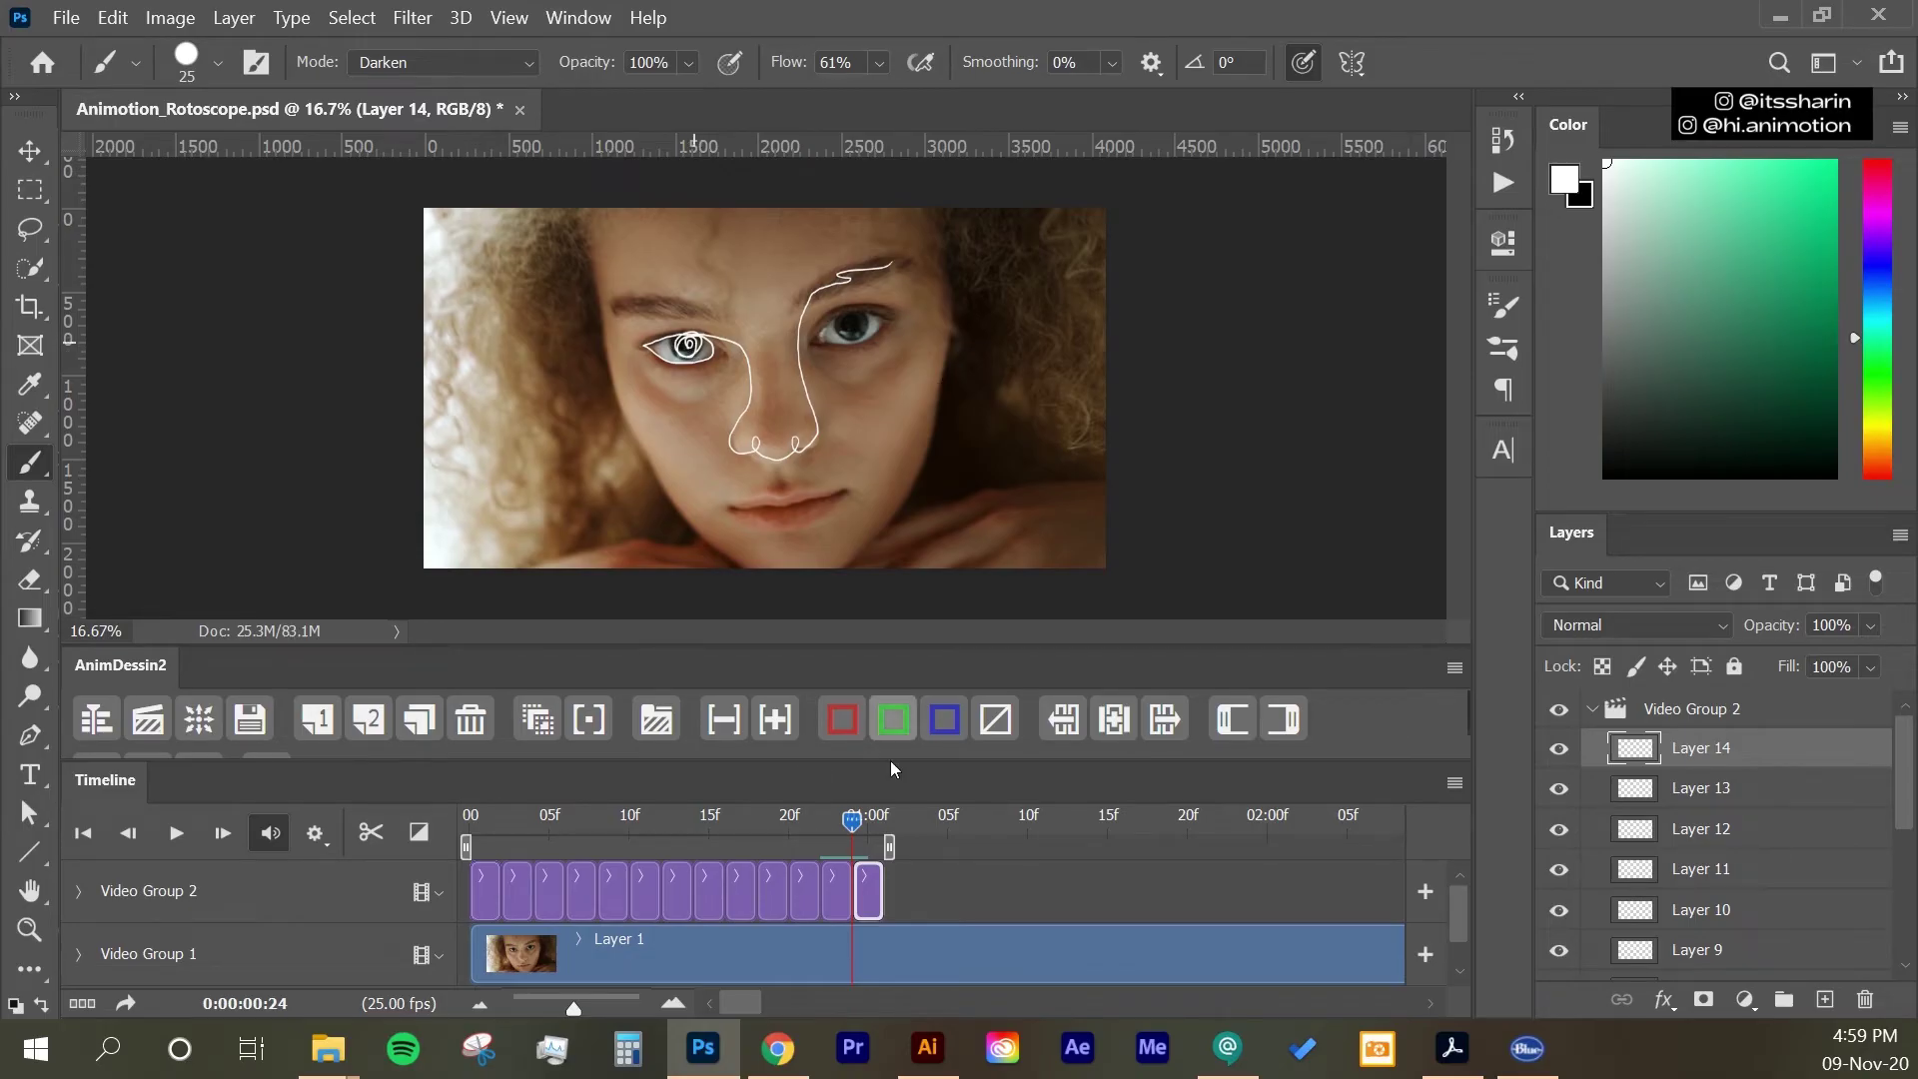
mouse_move(855, 822)
left_mouse_down()
mouse_move(874, 817)
mouse_move(405, 789)
left_mouse_up()
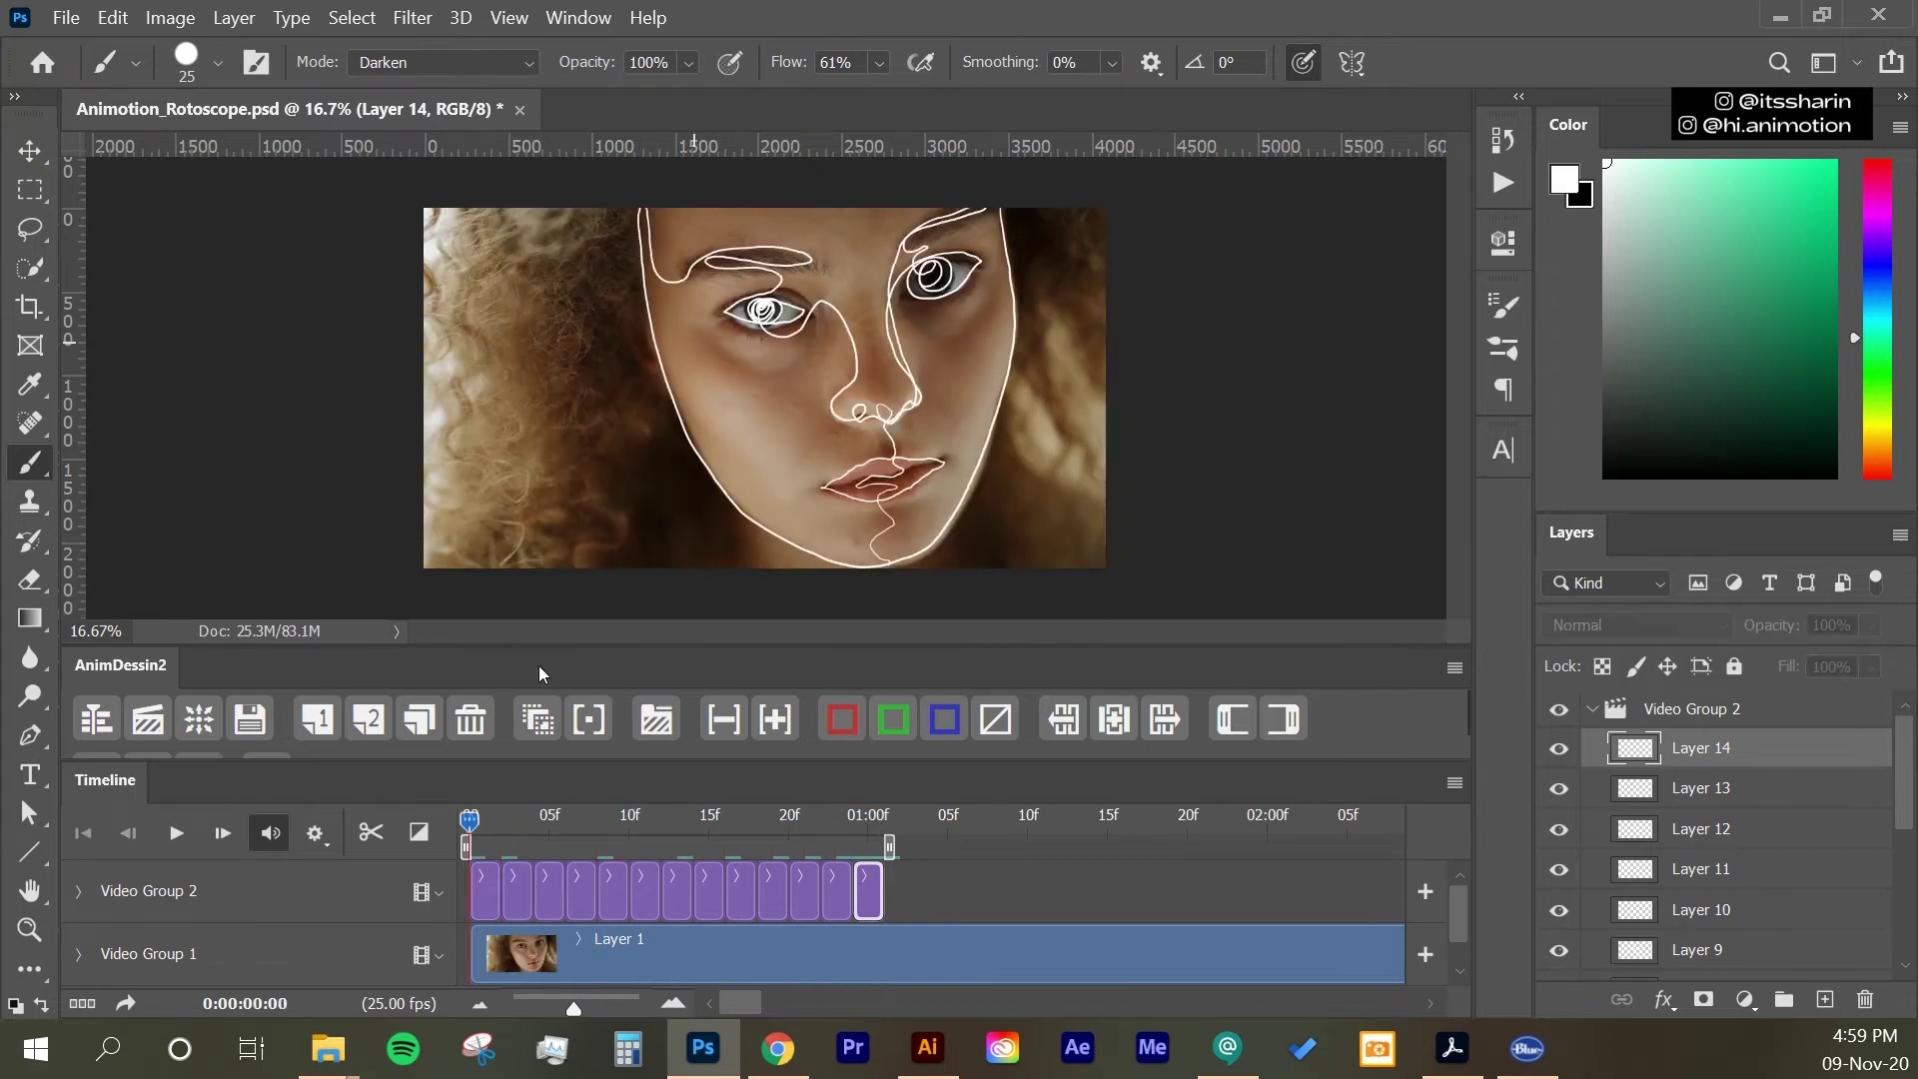
left_click(176, 836)
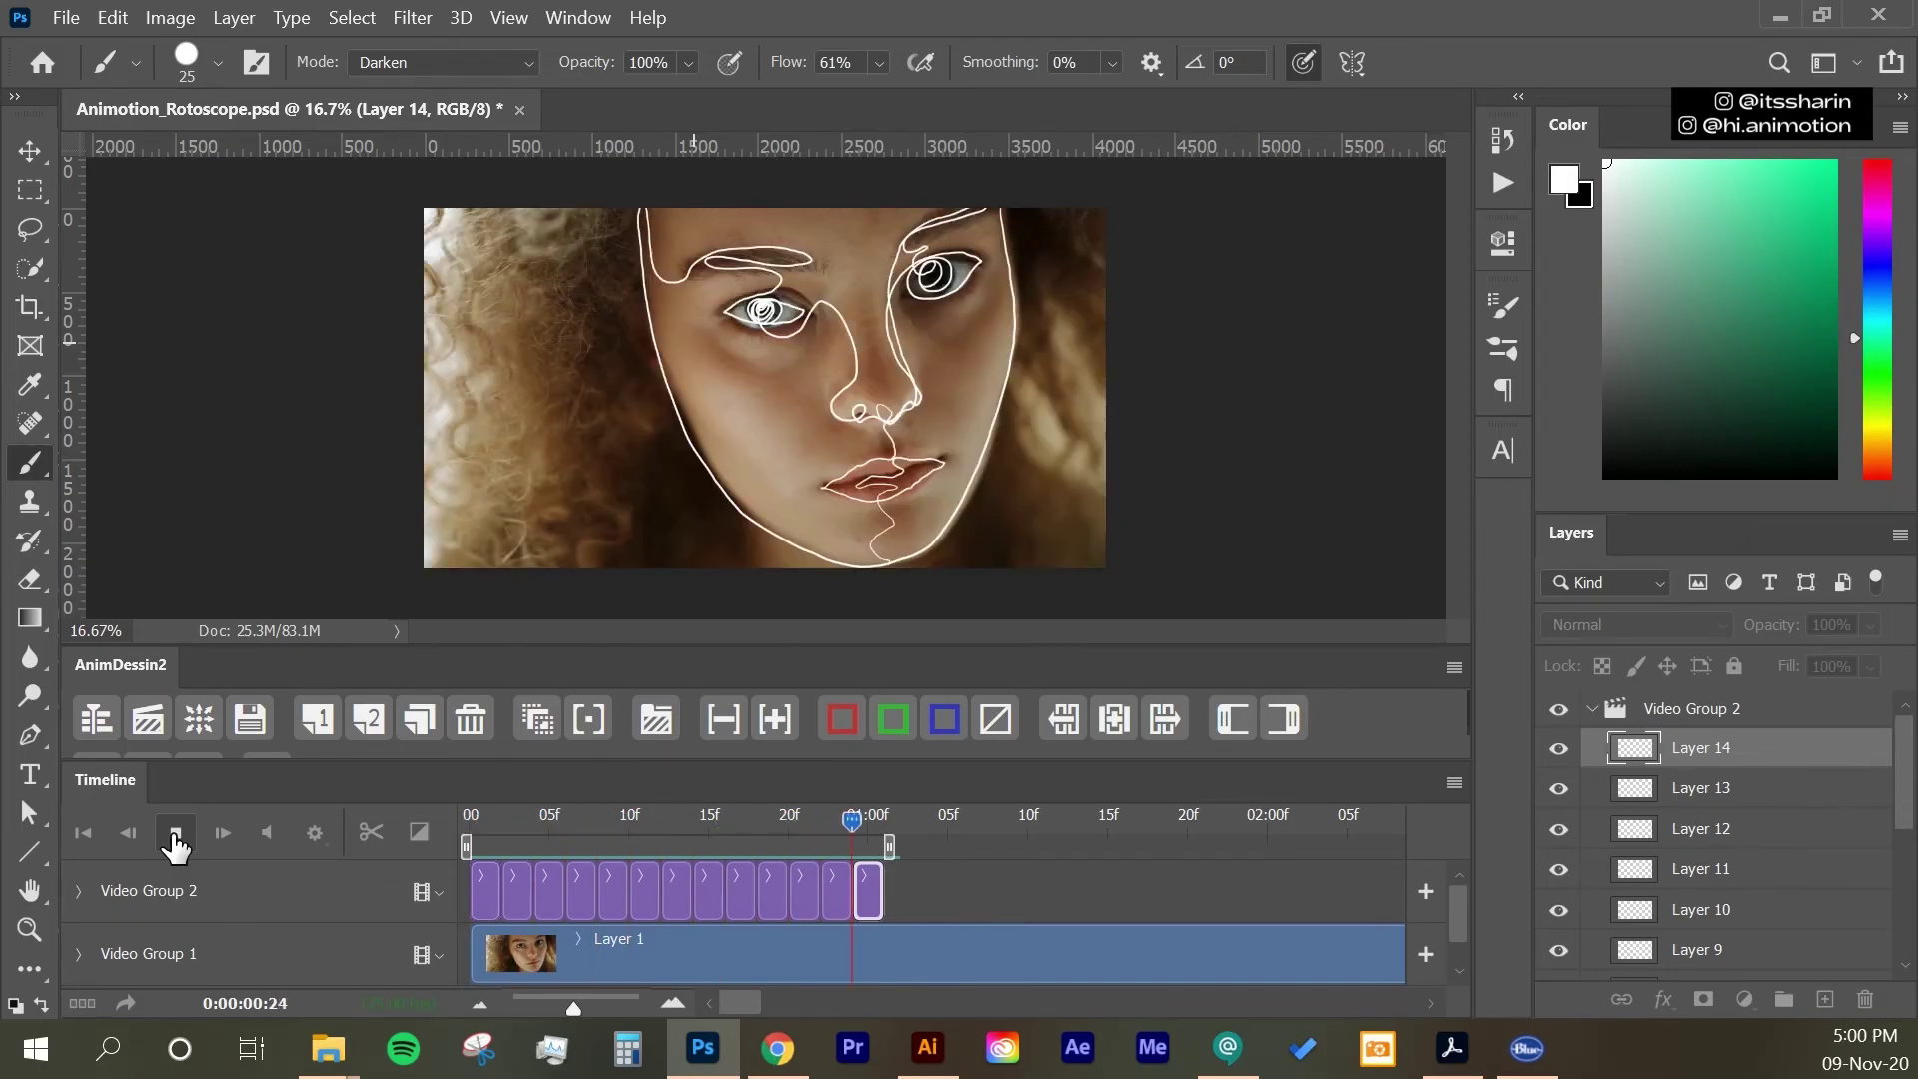
Step: Stop playback at the first frame and rename Video Group 2 to LINES
key("space")
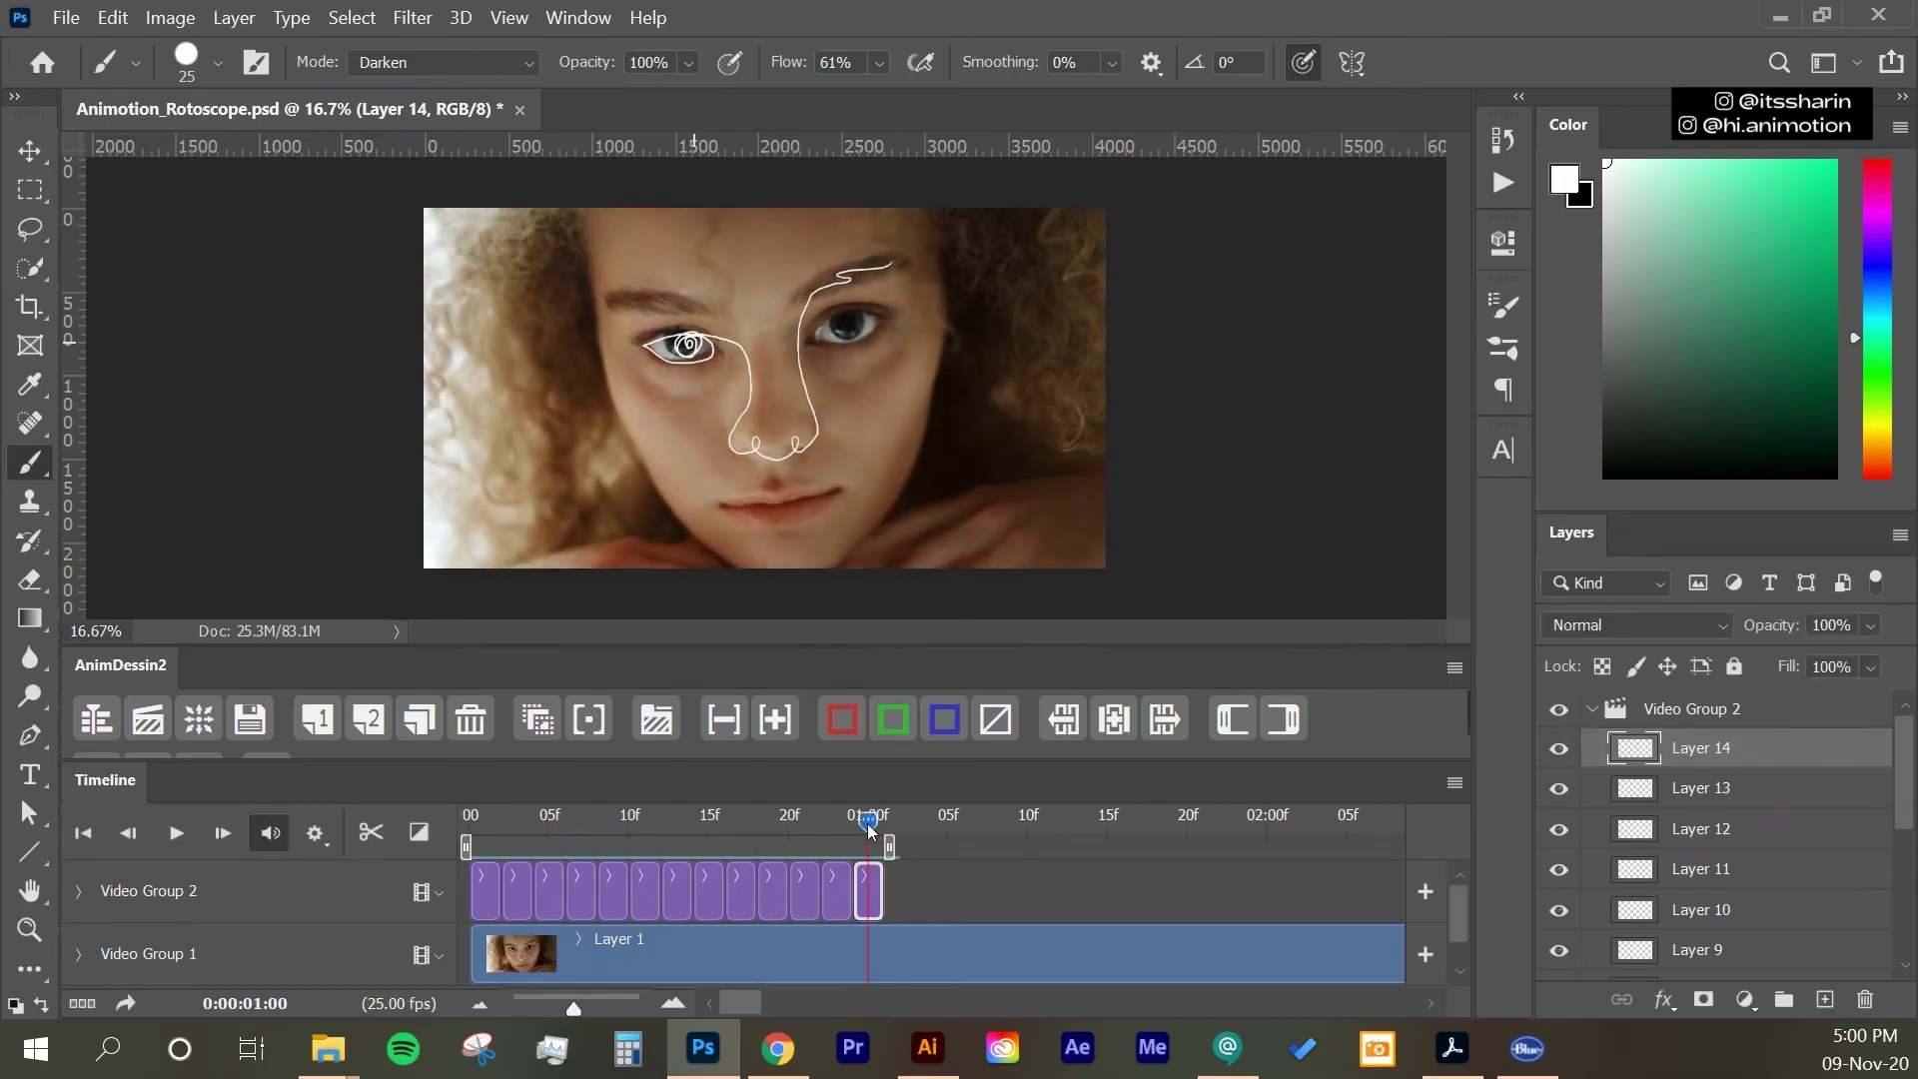
left_click_drag(870, 830, 435, 815)
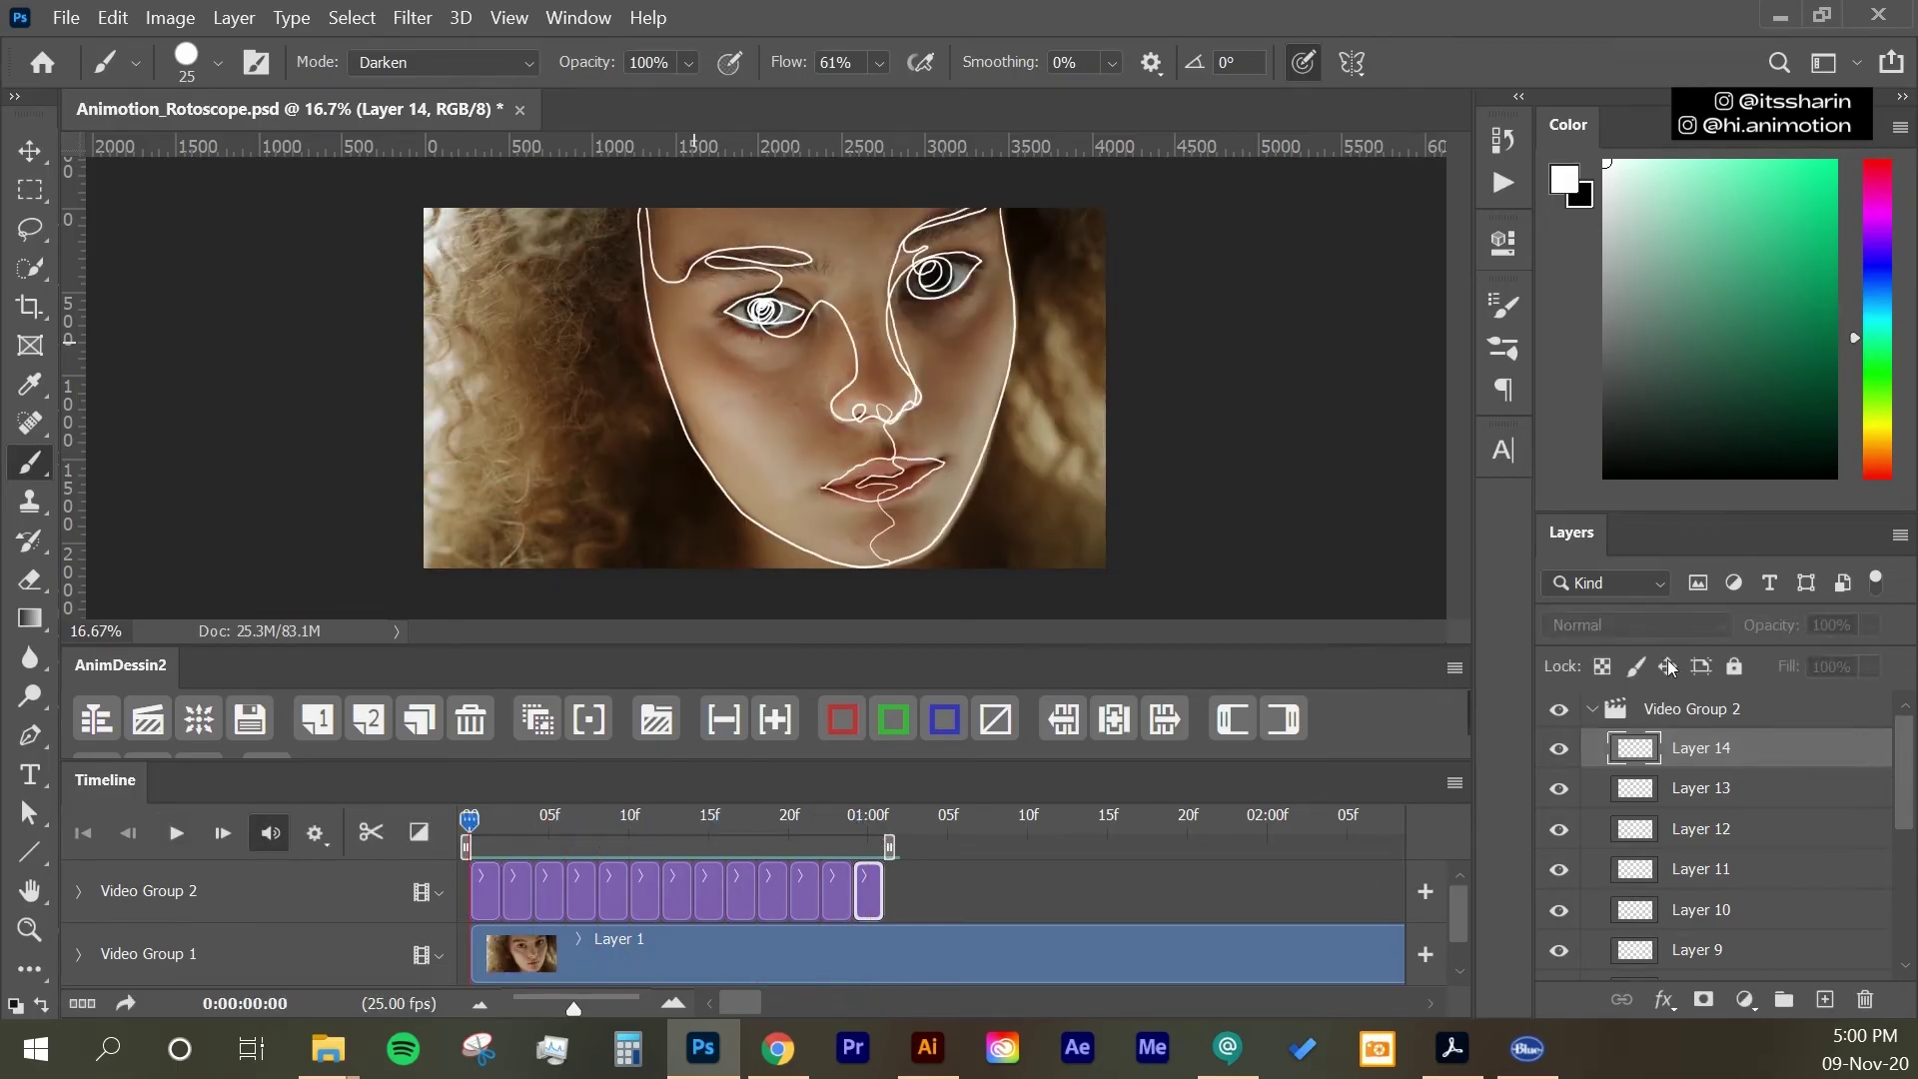
left_click(1593, 709)
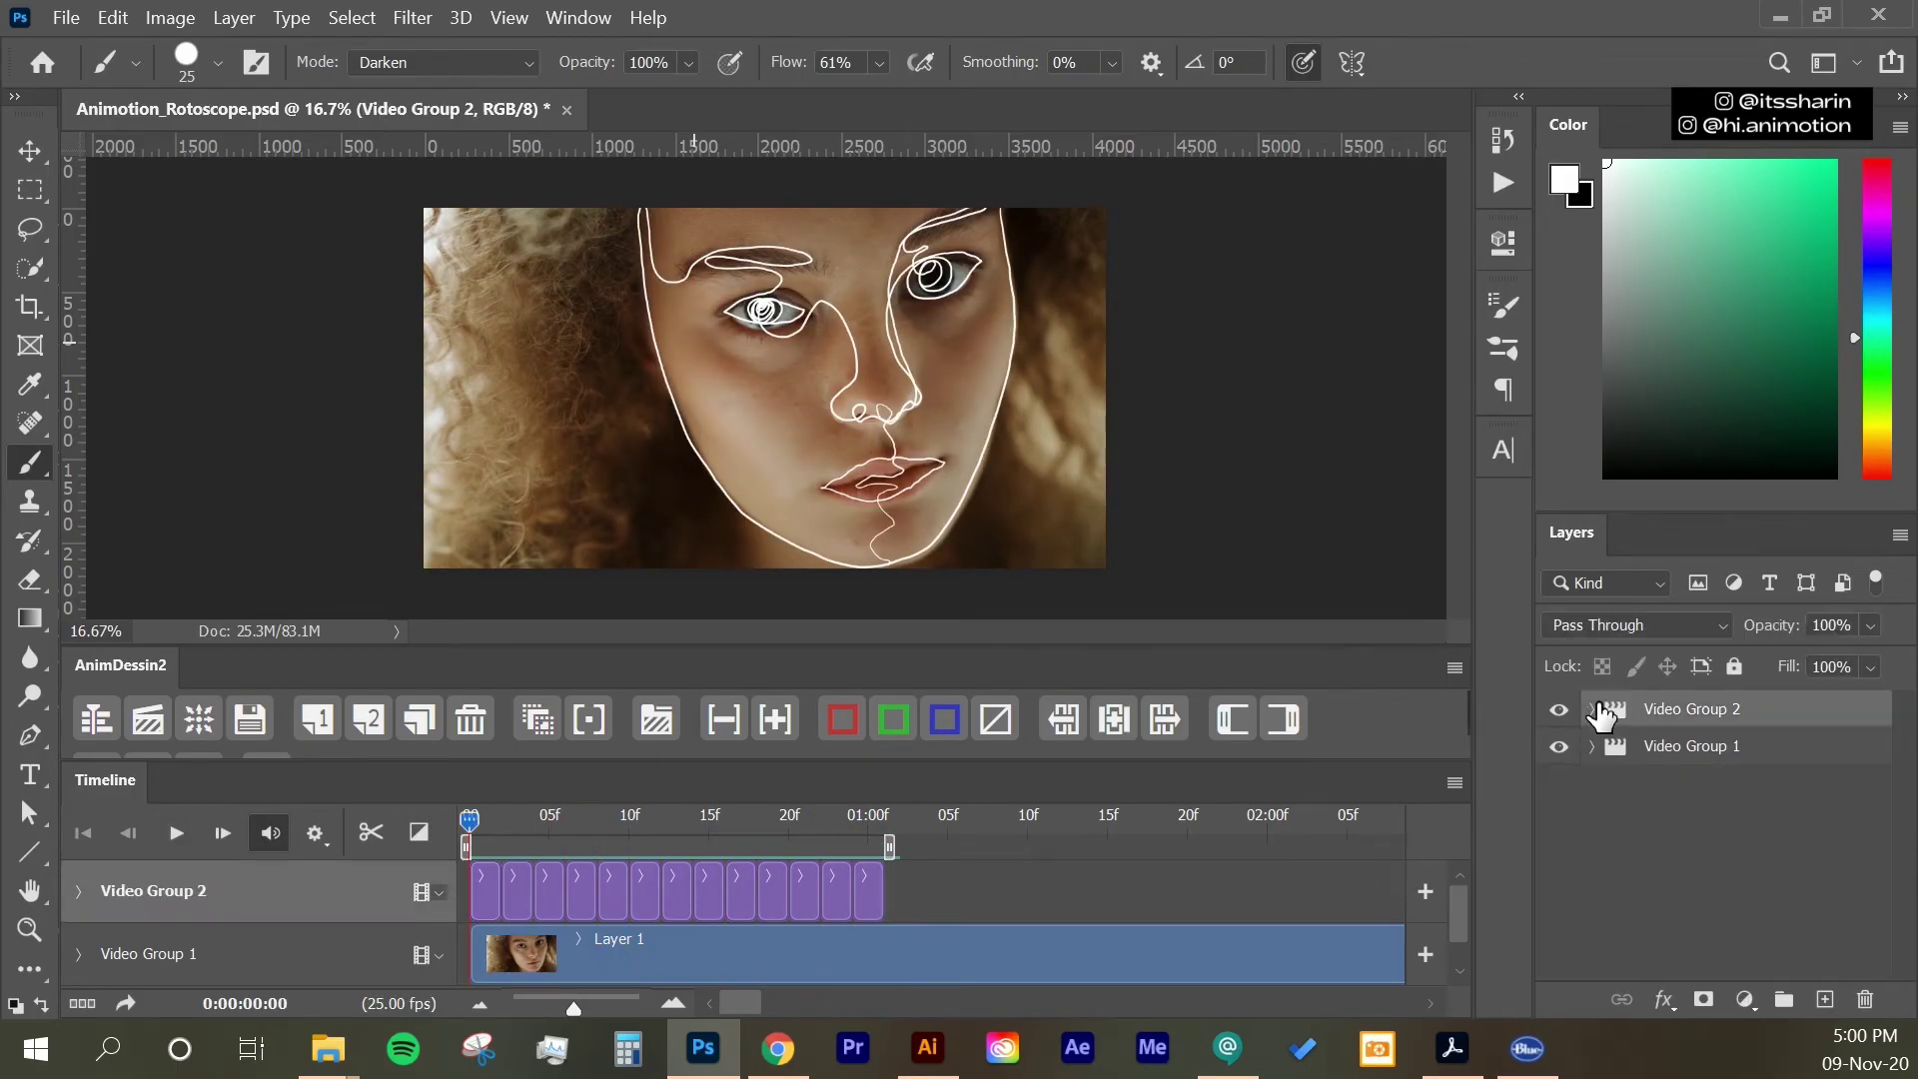
double_click(1697, 711)
type("Li")
key("Return")
Step: Rename Video Group 1 to FOOTAGE and reselect the LINES group
double_click(1708, 748)
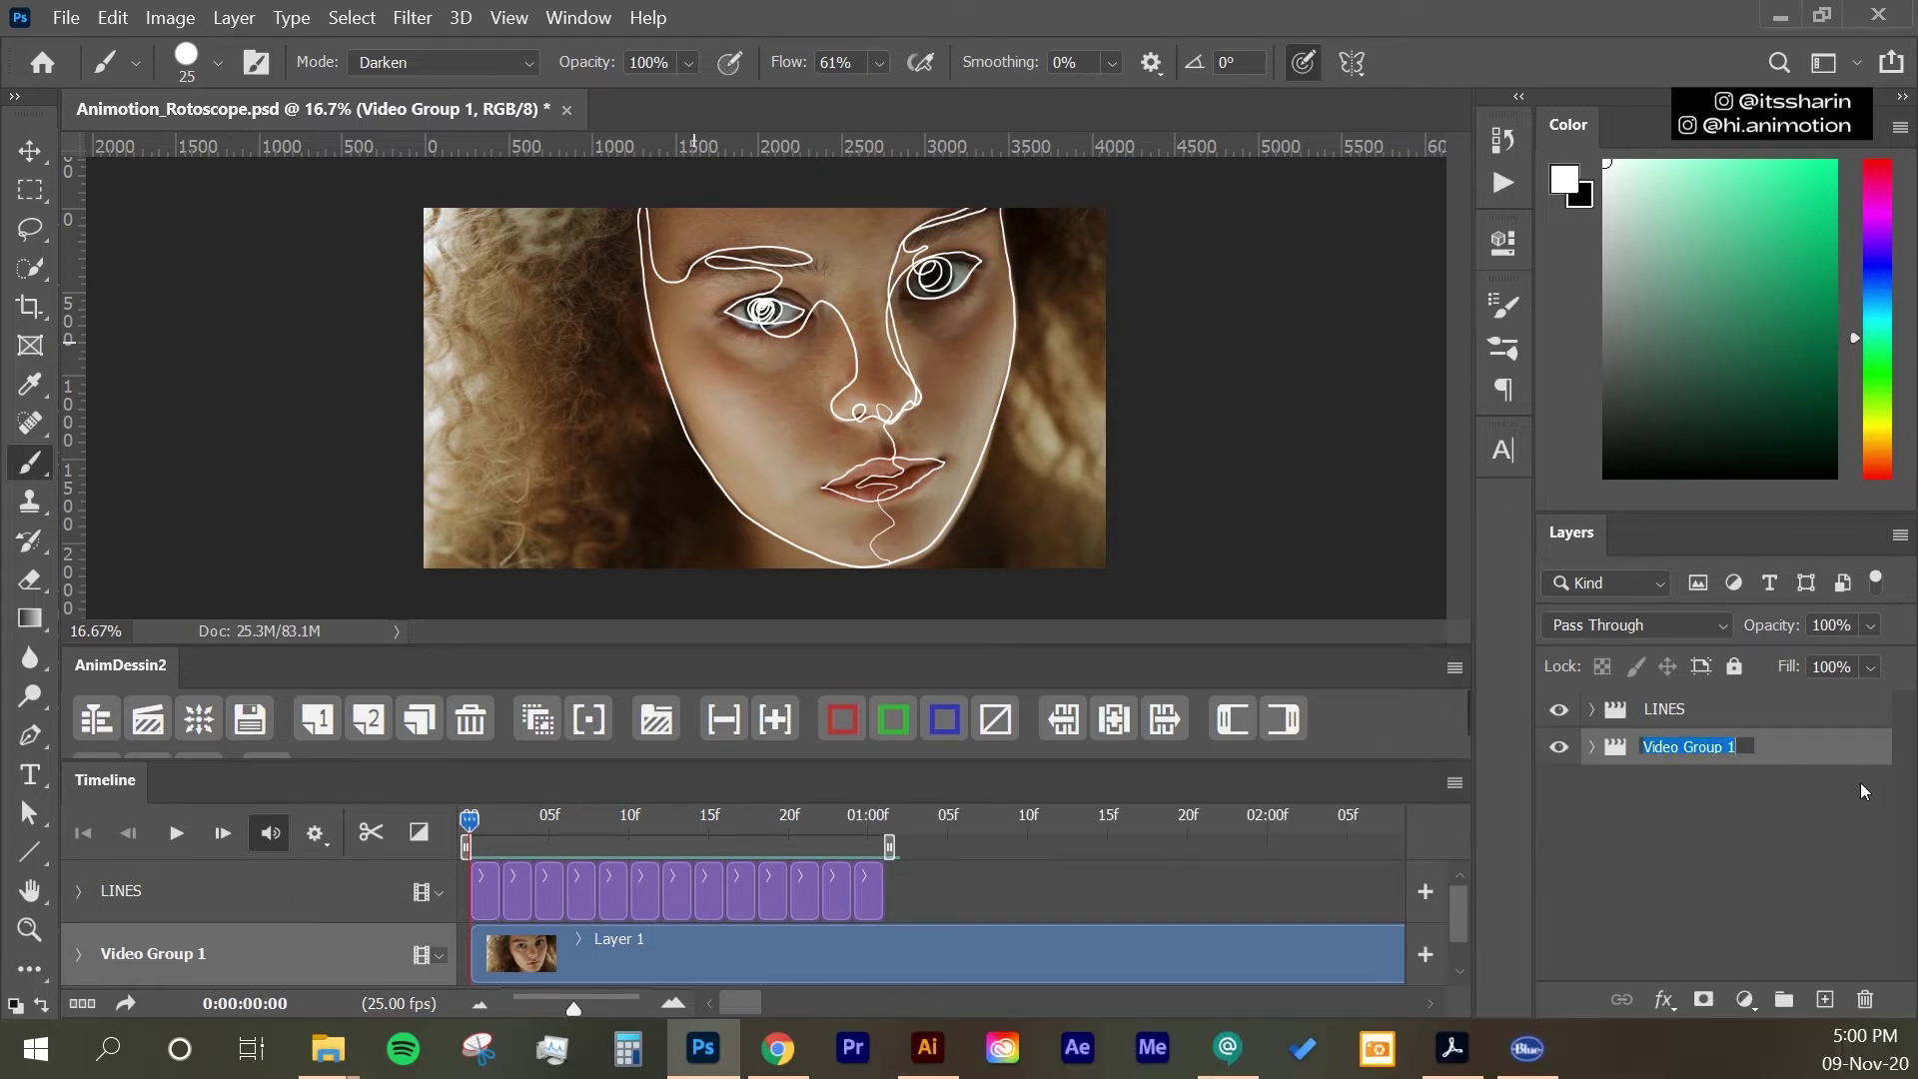
type("FOOTAGE")
key("Return")
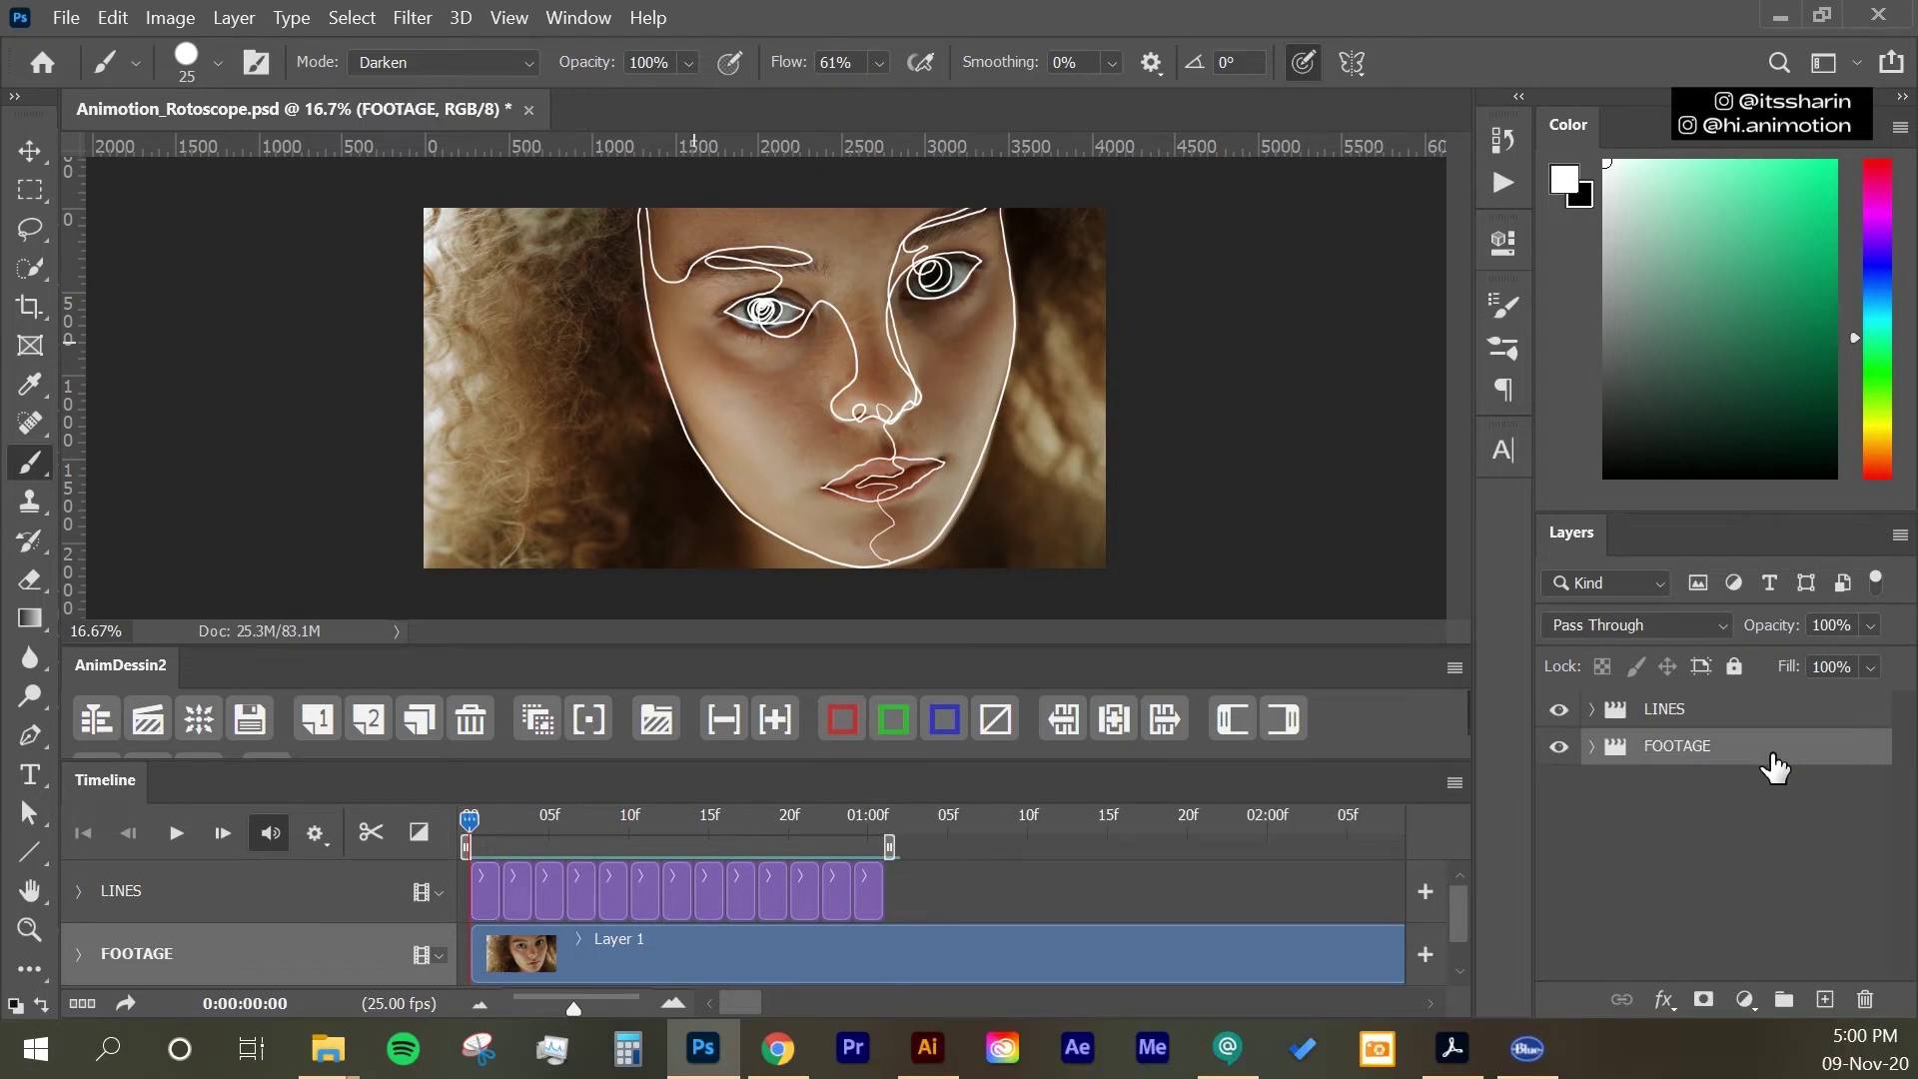
left_click(1703, 712)
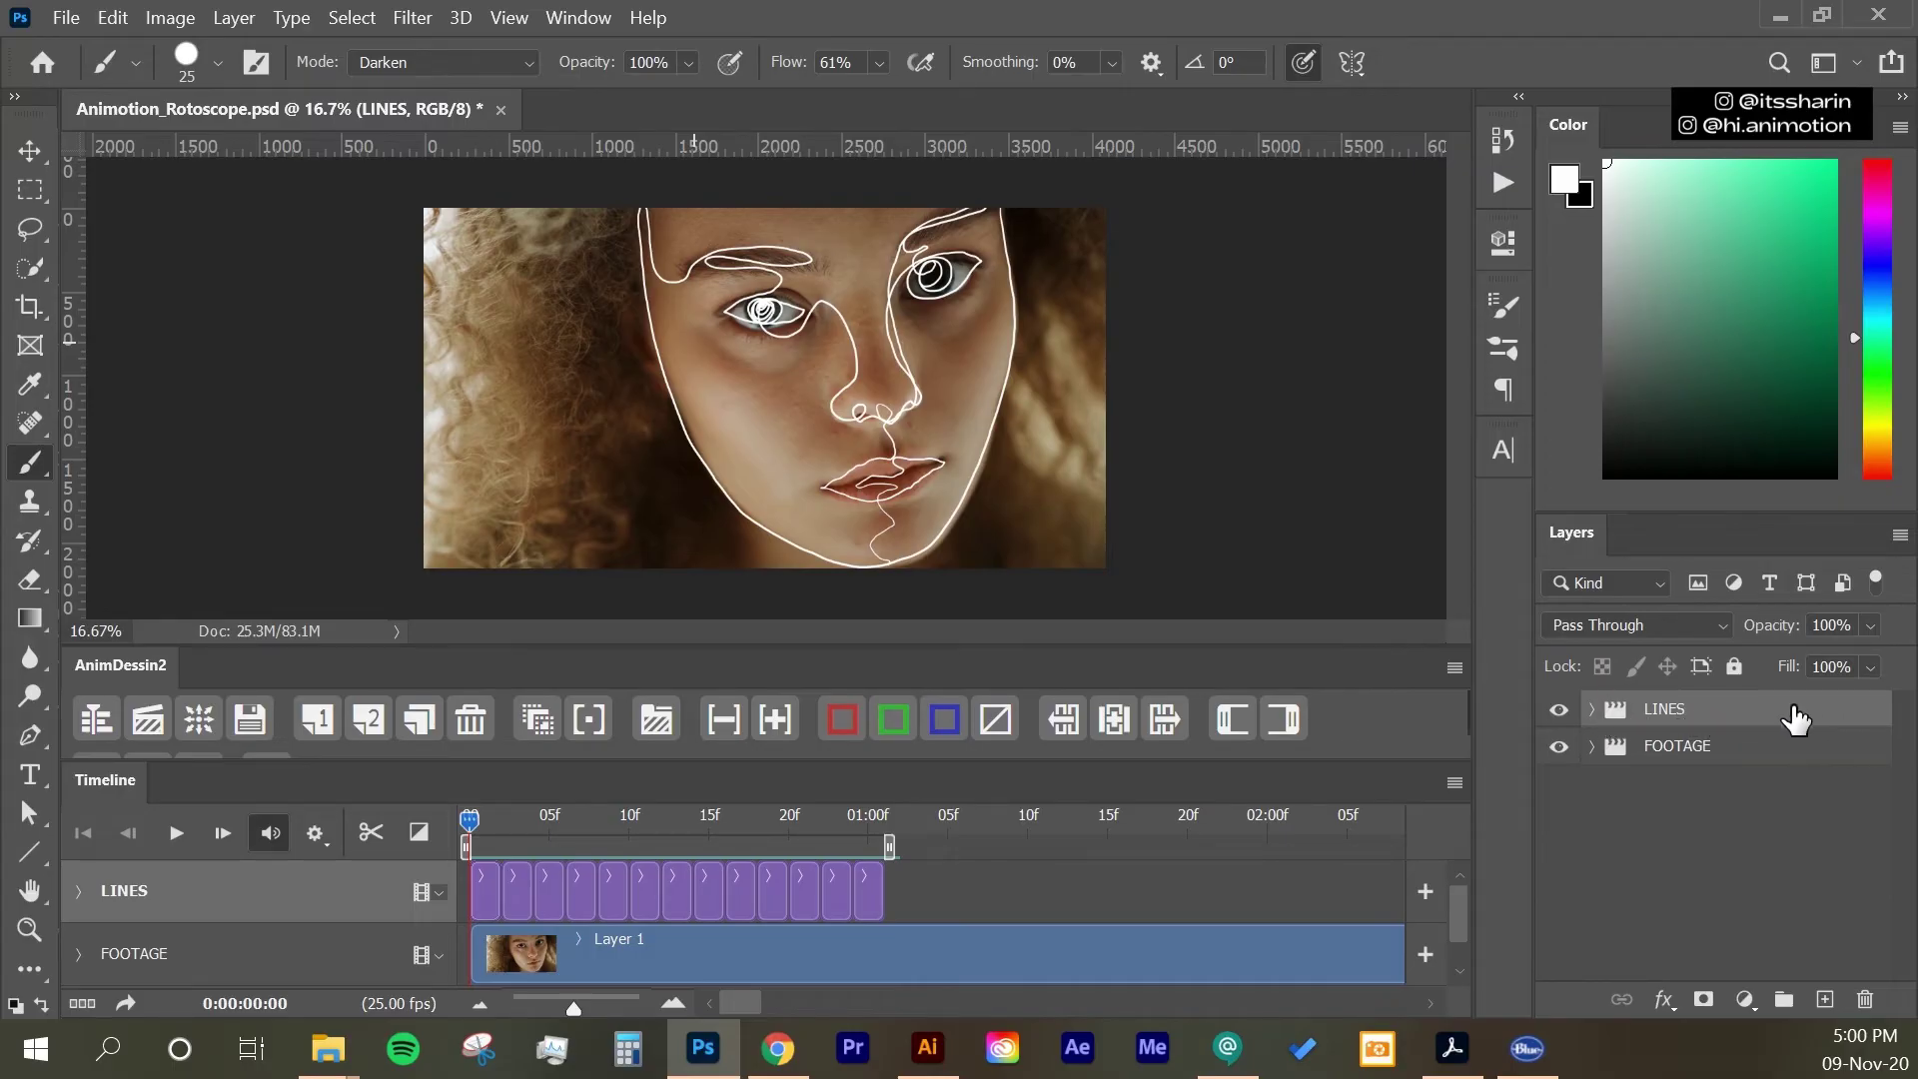
Step: Alt-drag a copy of LINES, name it COLOURS, move LINES back above it, and scrub the frames
left_click_drag(1788, 715, 1826, 999)
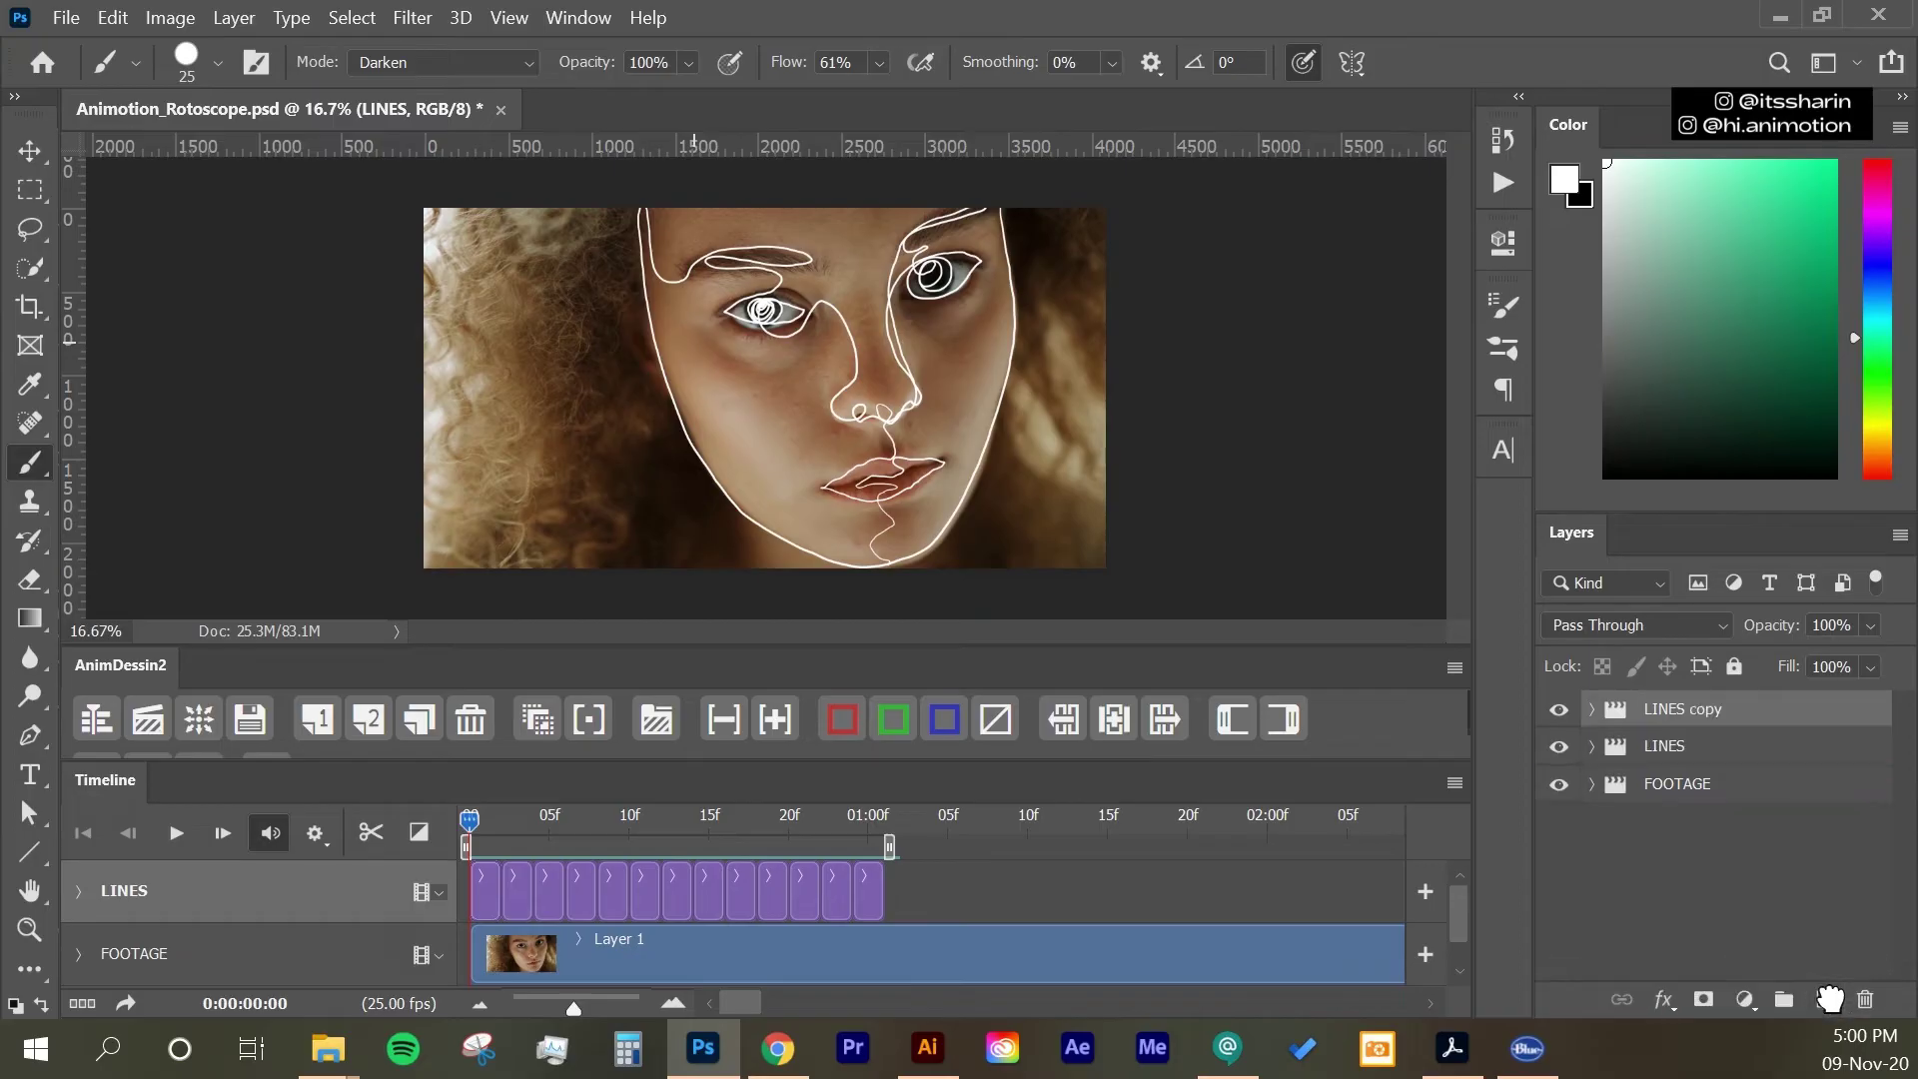
double_click(1688, 710)
type("COLOURS")
key("Return")
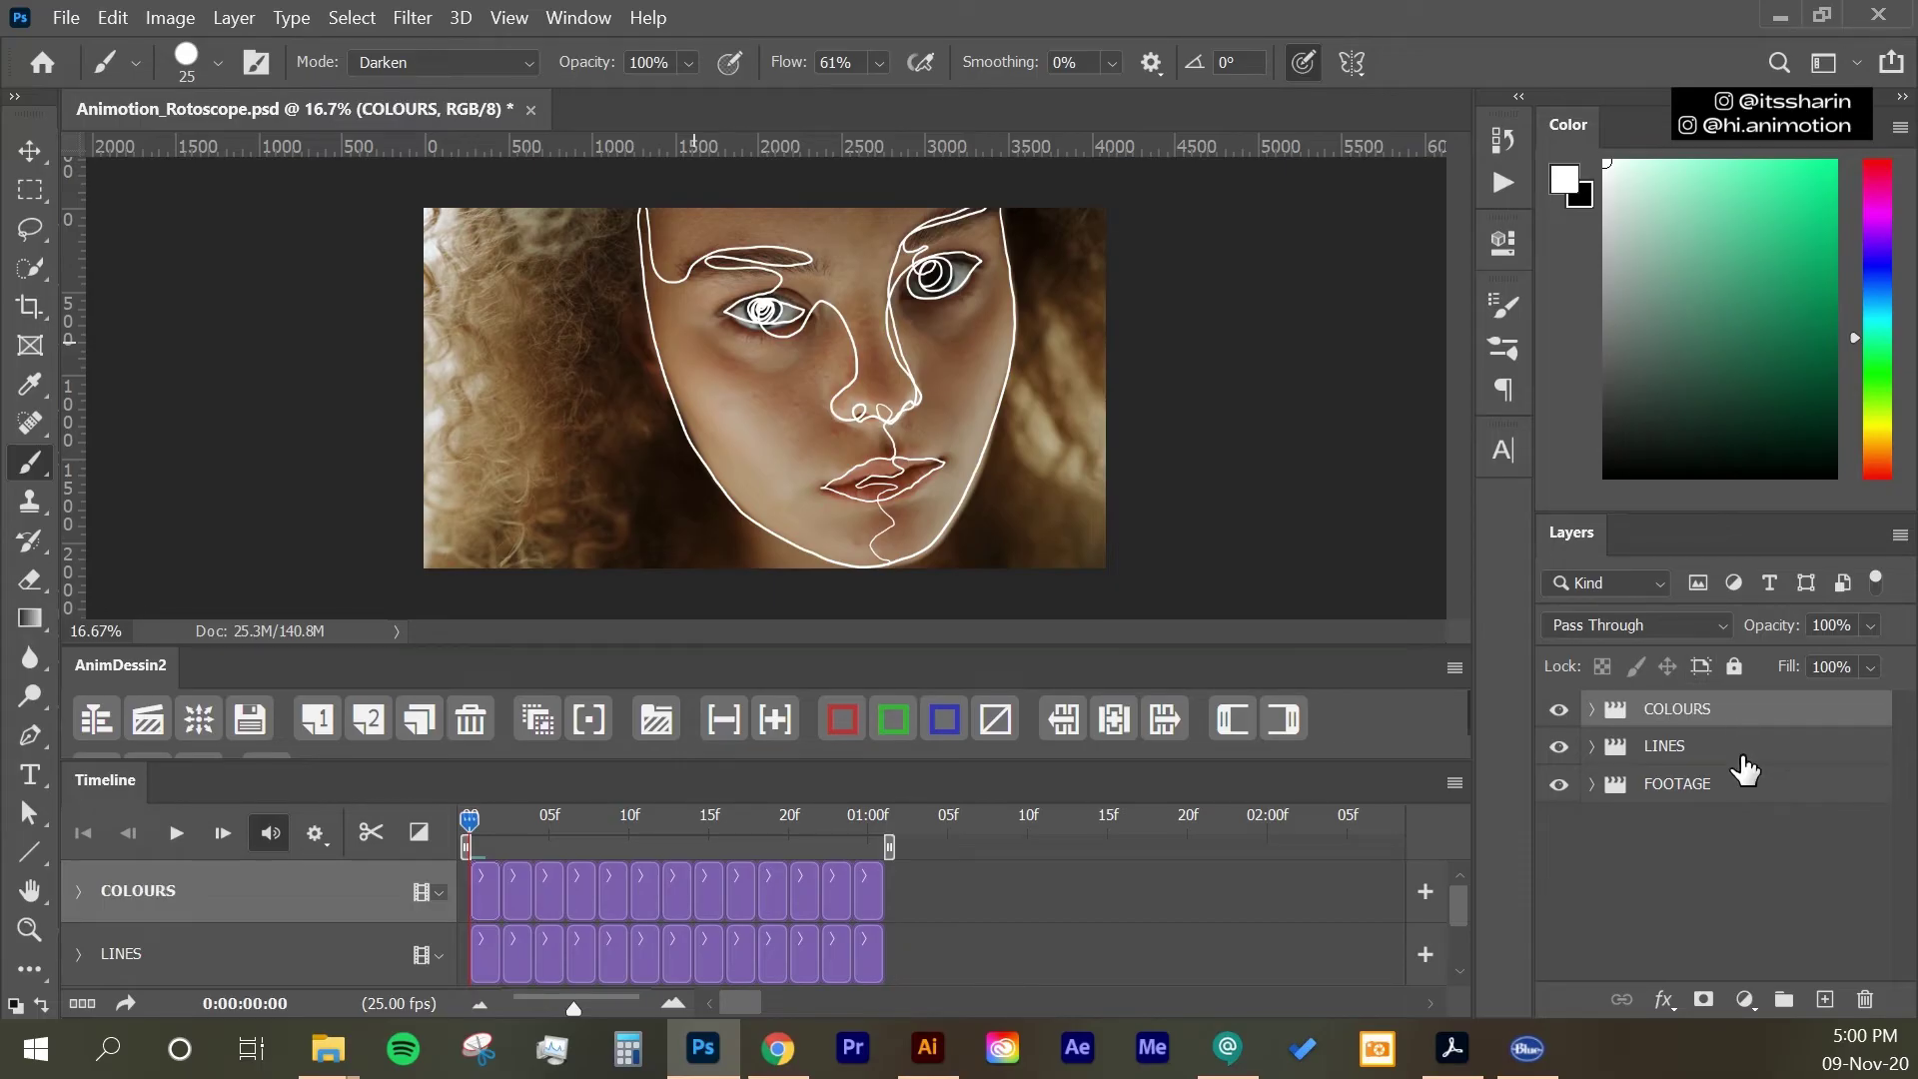
left_click_drag(1737, 739, 1735, 779)
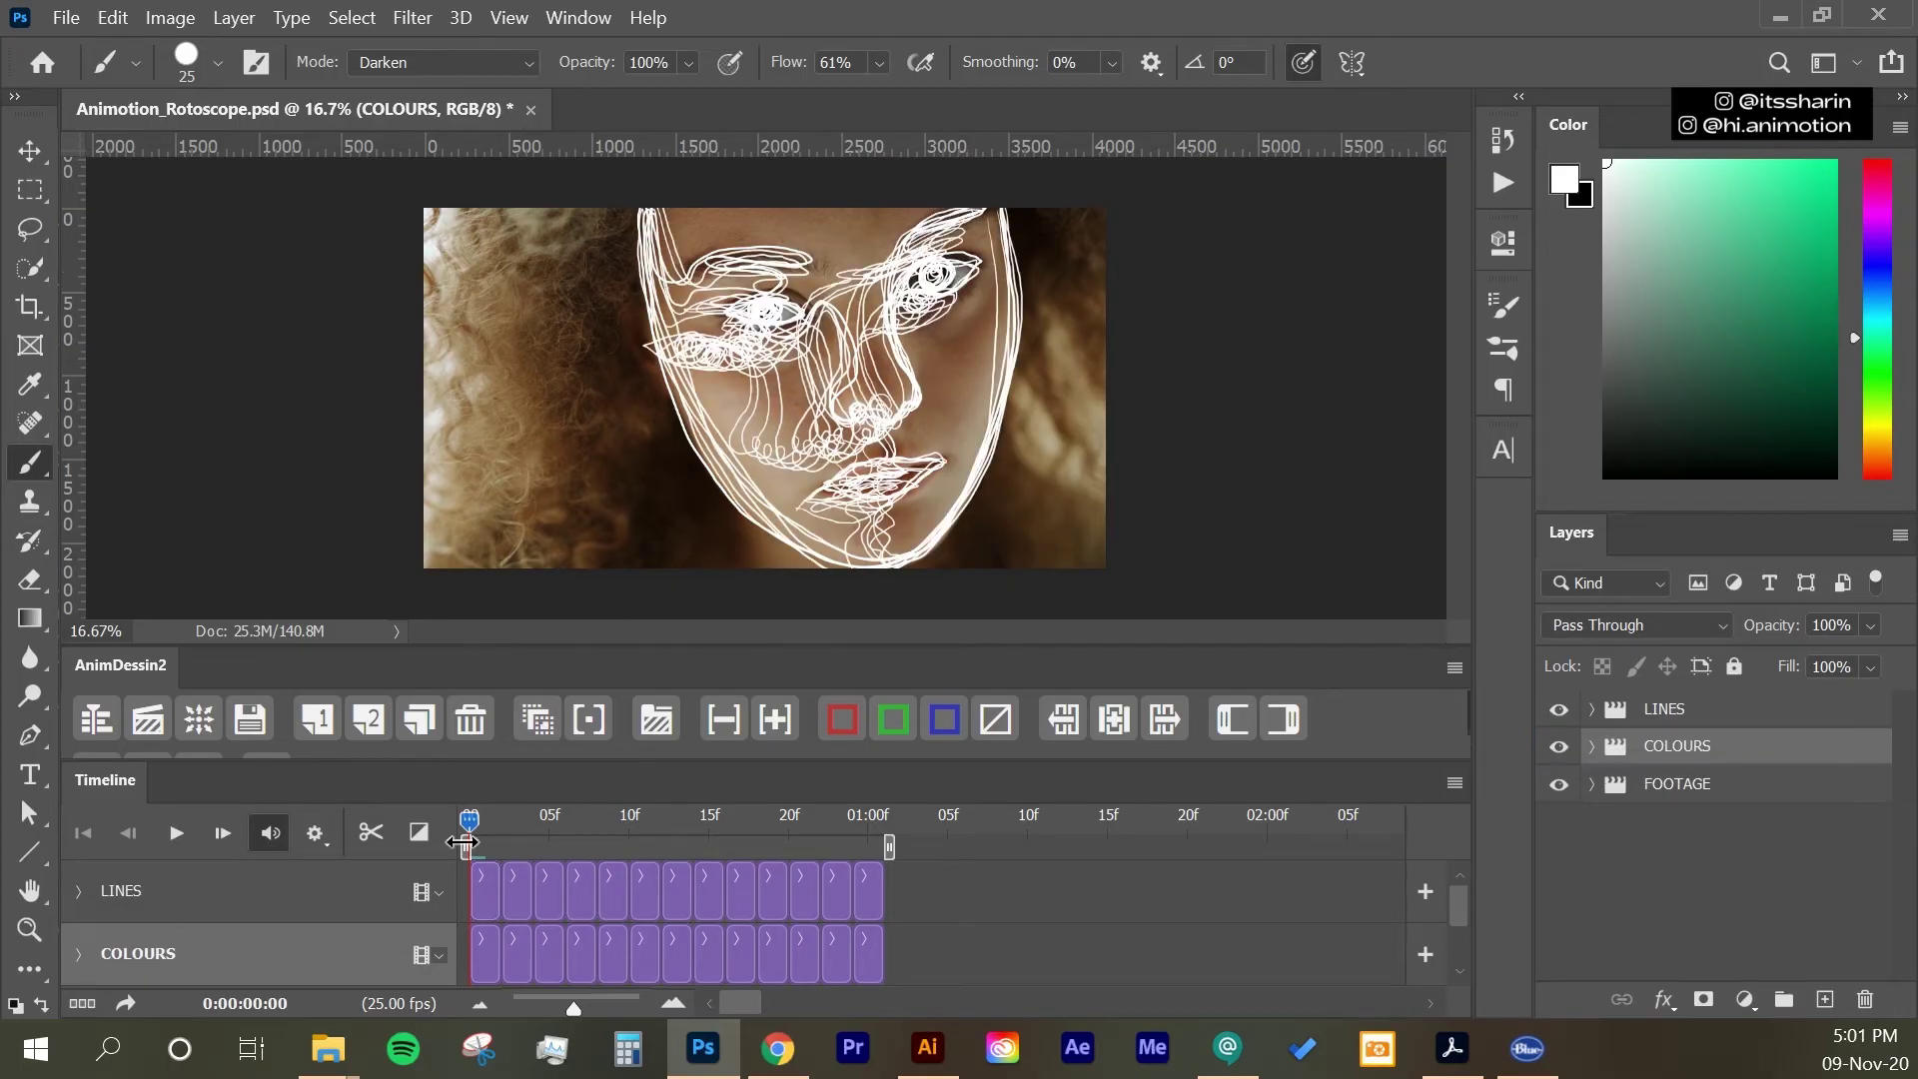
mouse_move(468, 828)
left_mouse_down()
mouse_move(585, 819)
mouse_move(439, 816)
left_mouse_up()
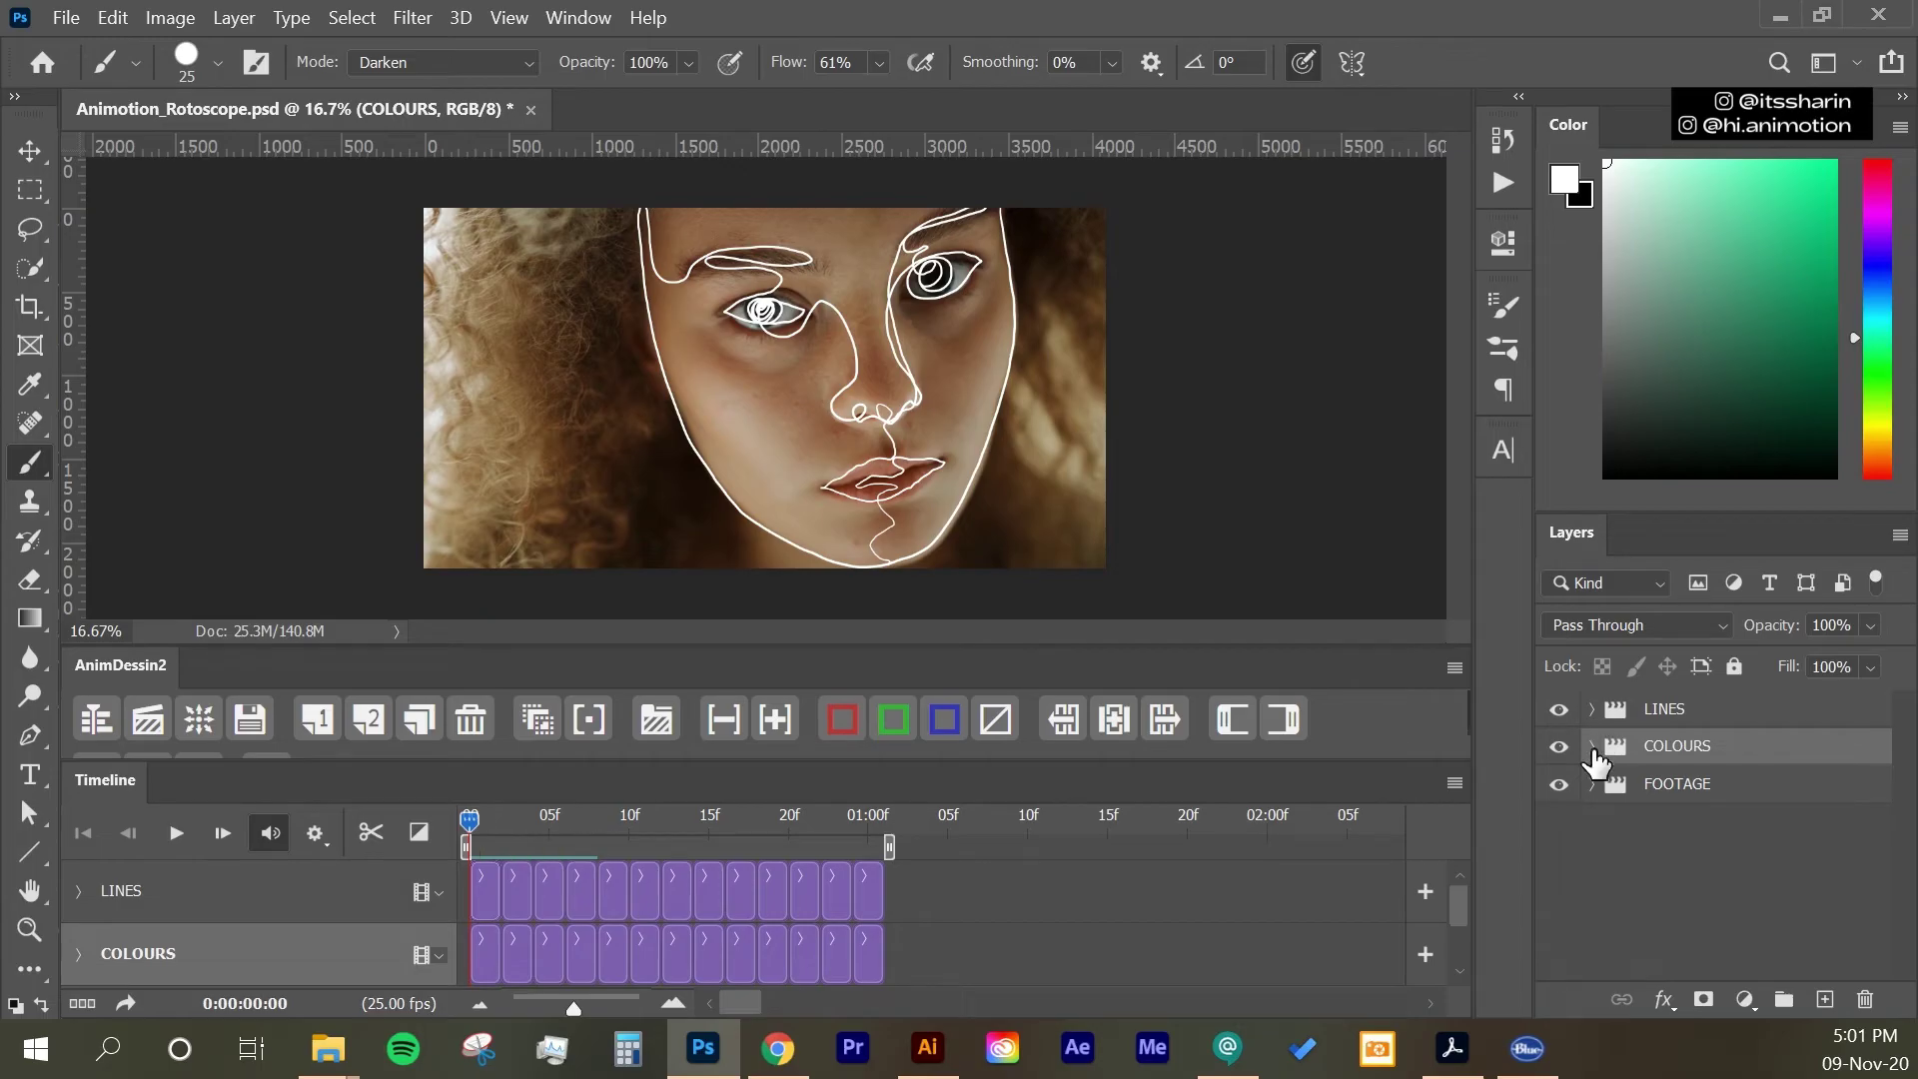
Step: Delete every COLOURS frame except the first one
left_click(513, 963)
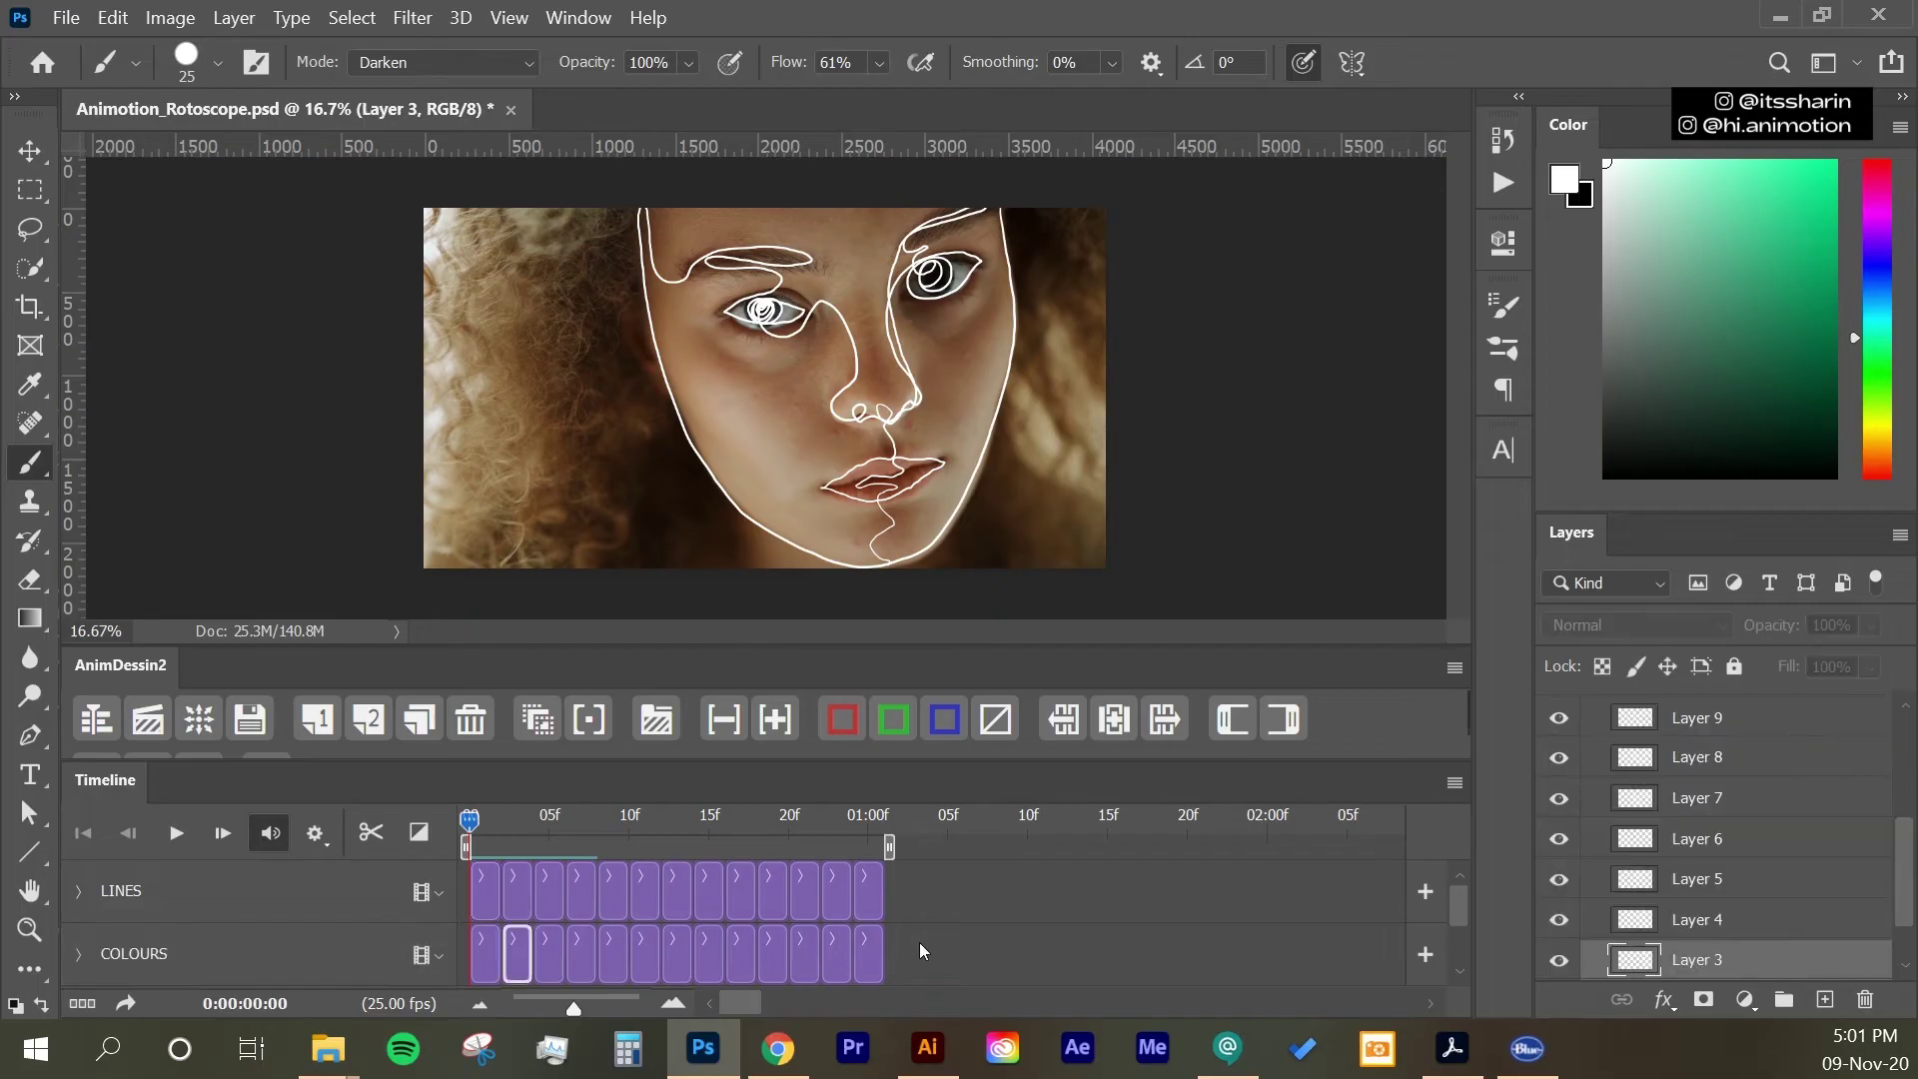
left_click(873, 956, "shift")
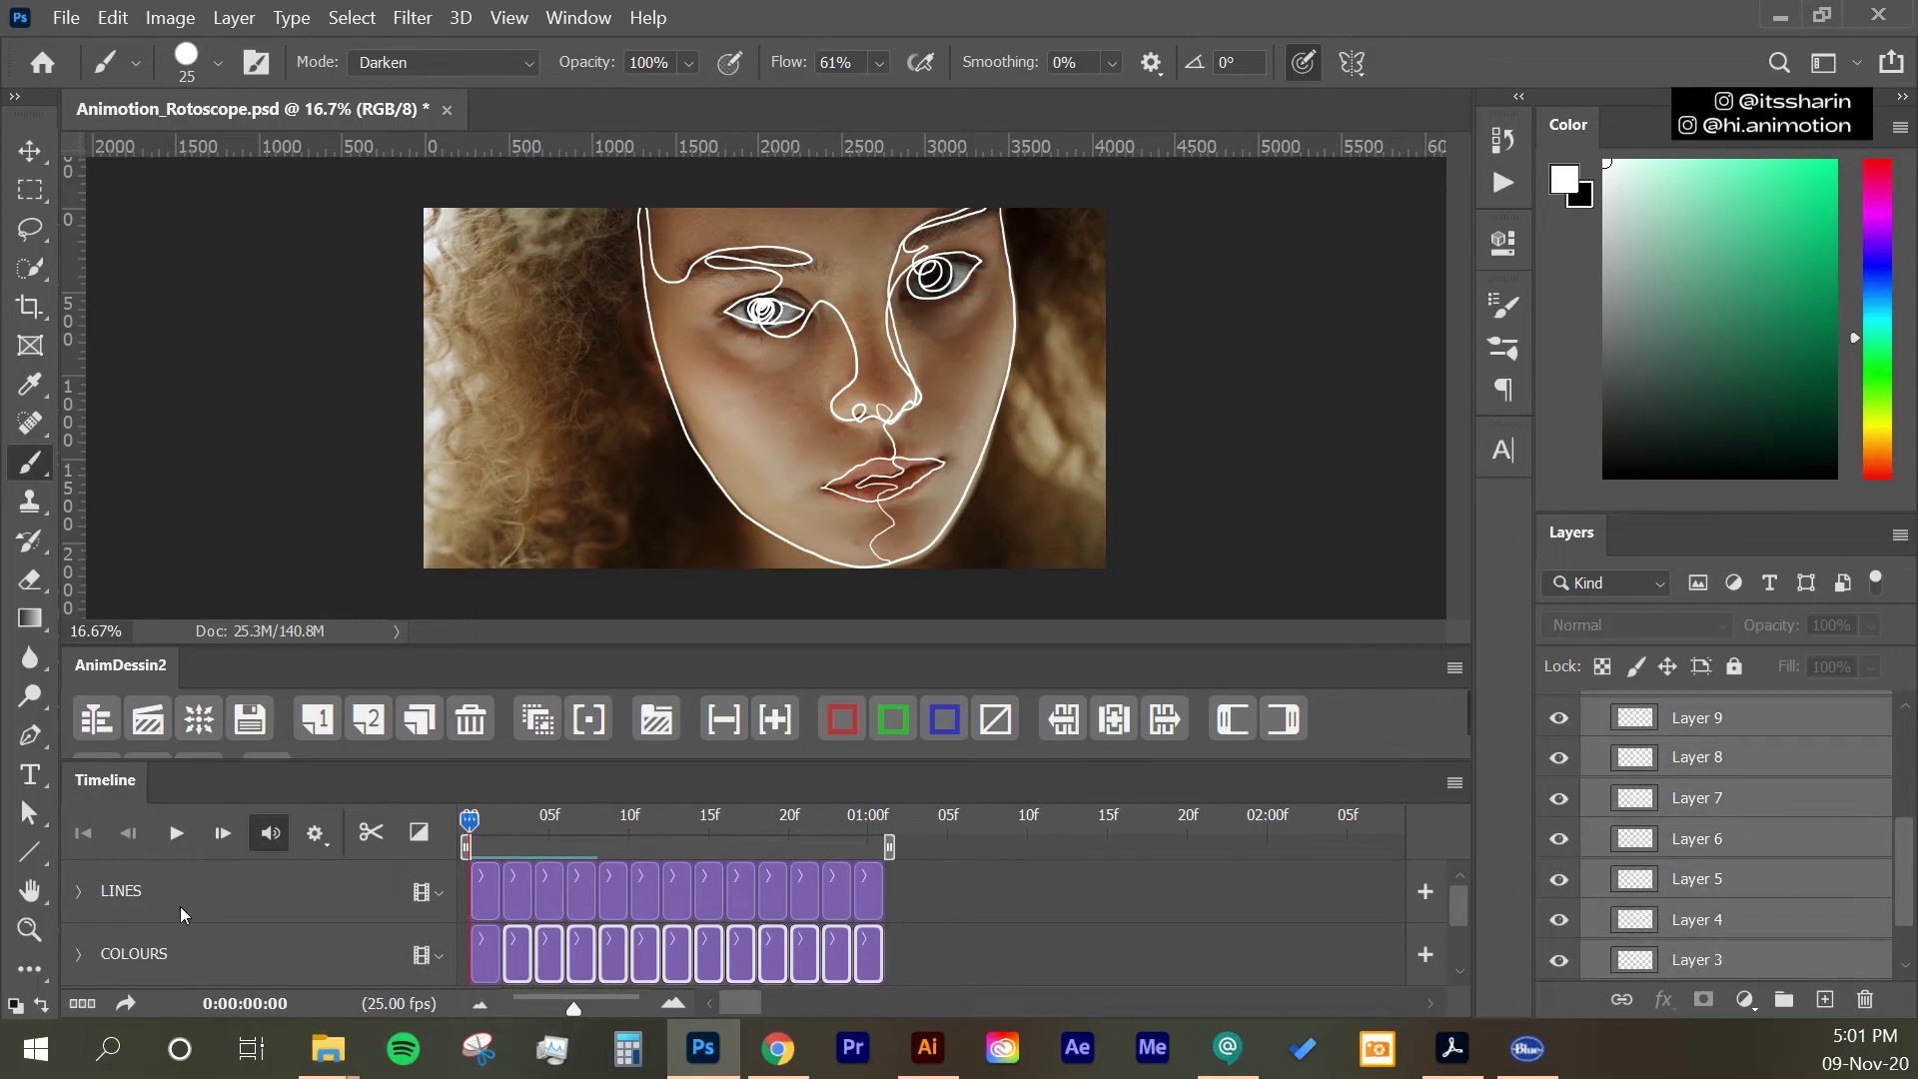
key("Delete")
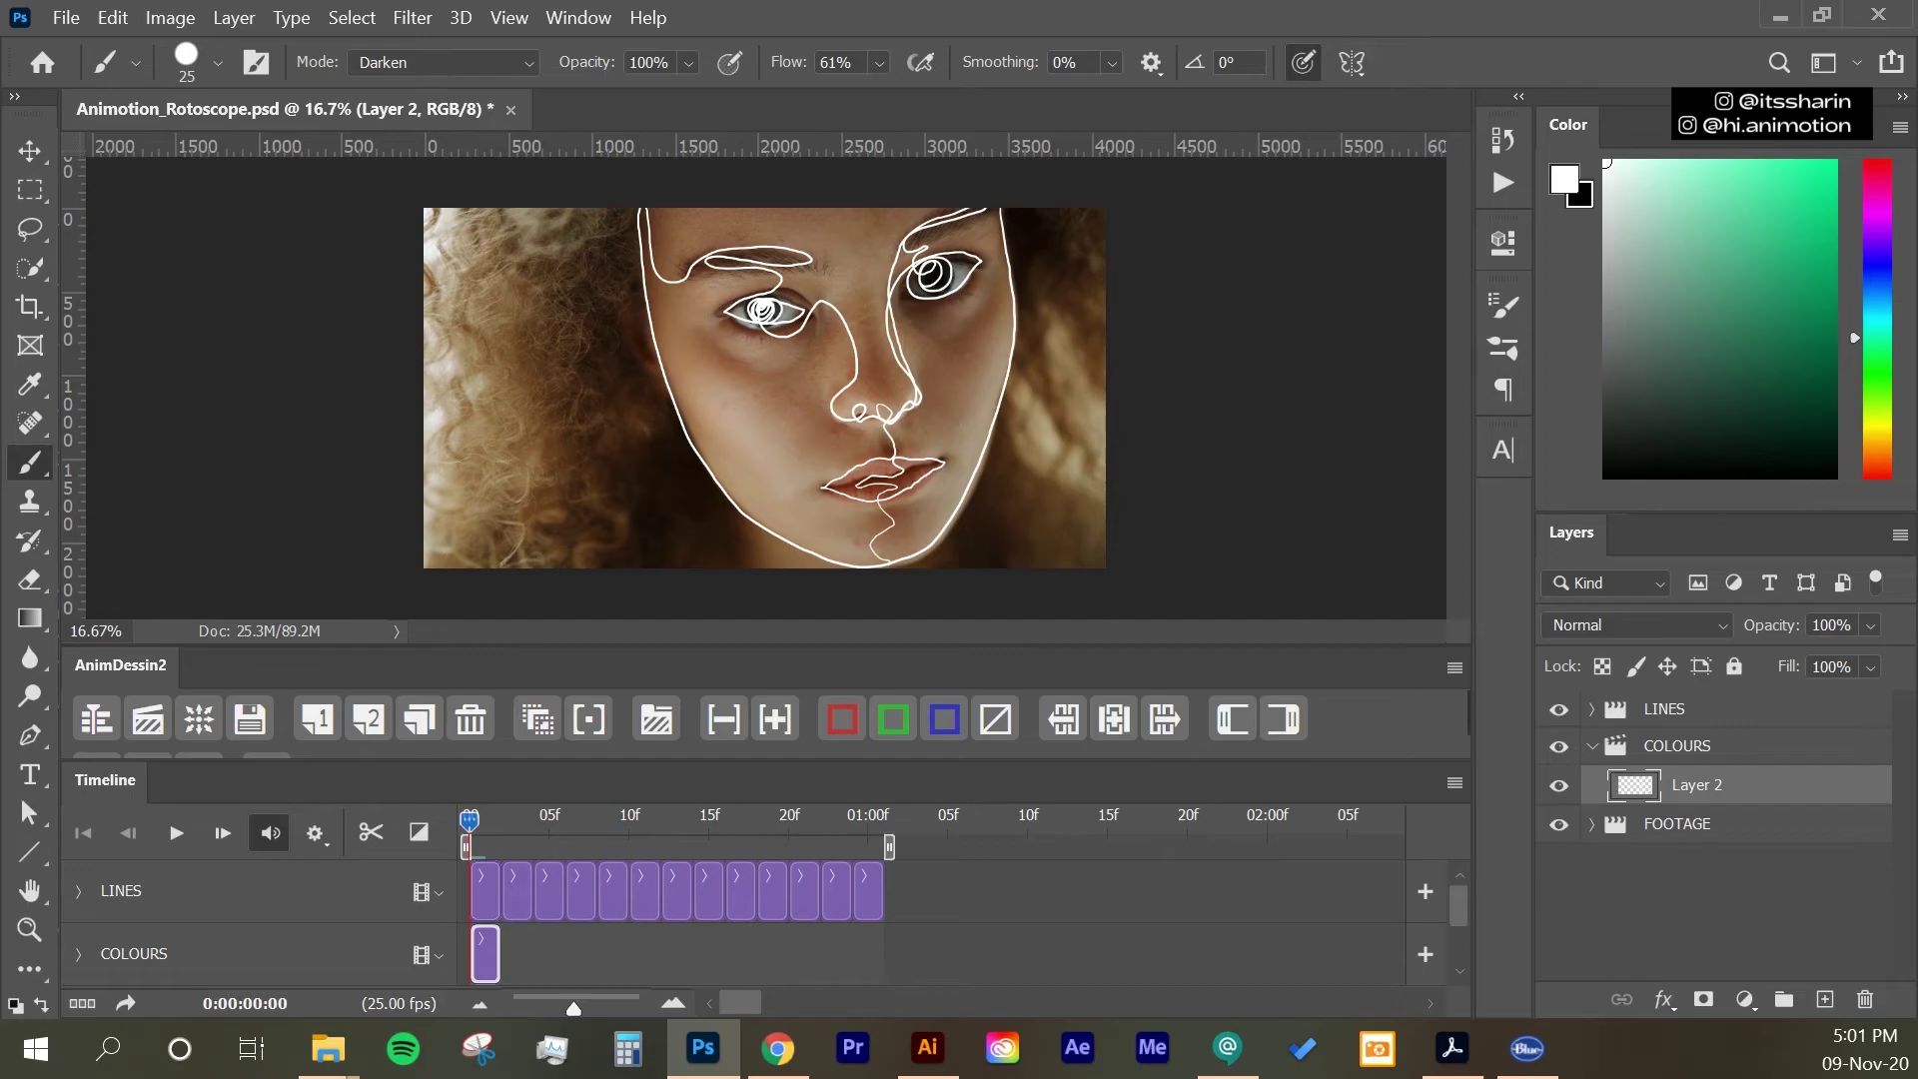
Step: Erase the copied line drawing from Layer 2, leaving nothing selected
key("ctrl+a")
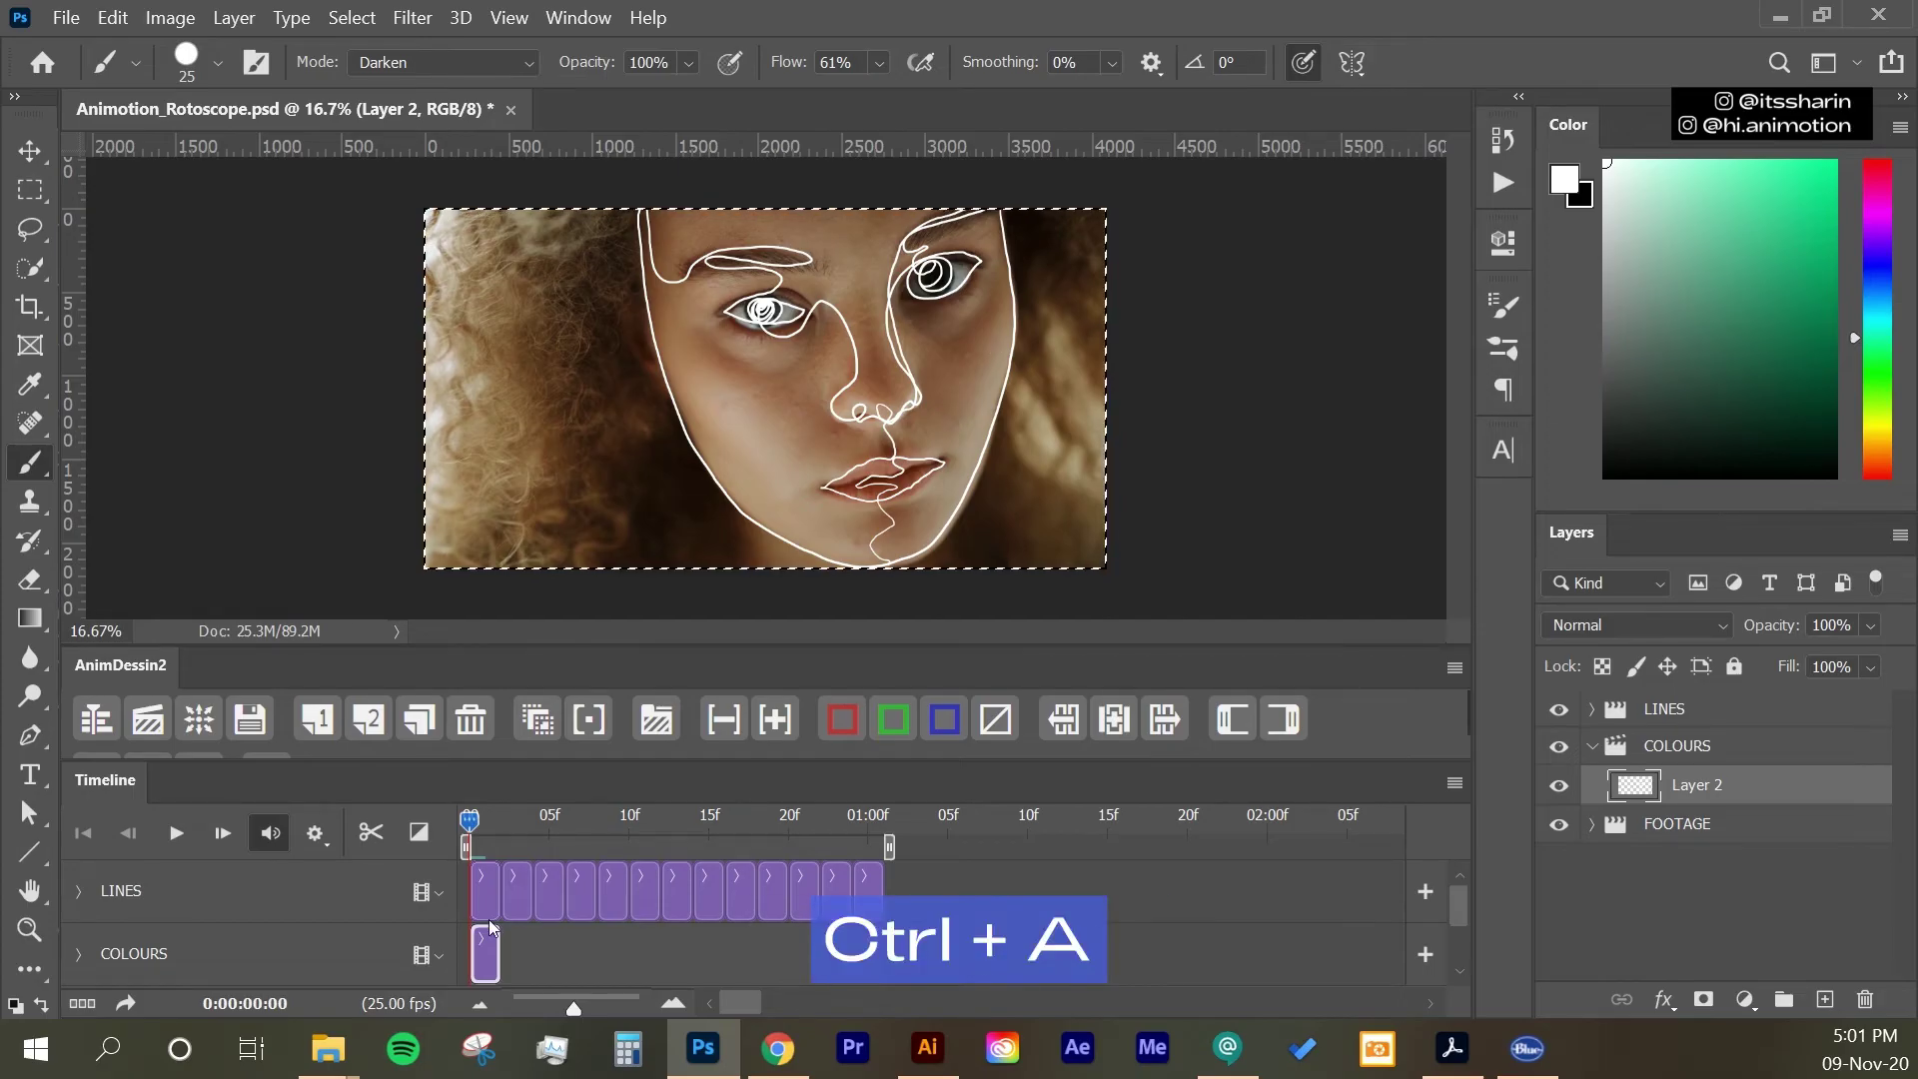
key("BackSpace")
key("ctrl+d")
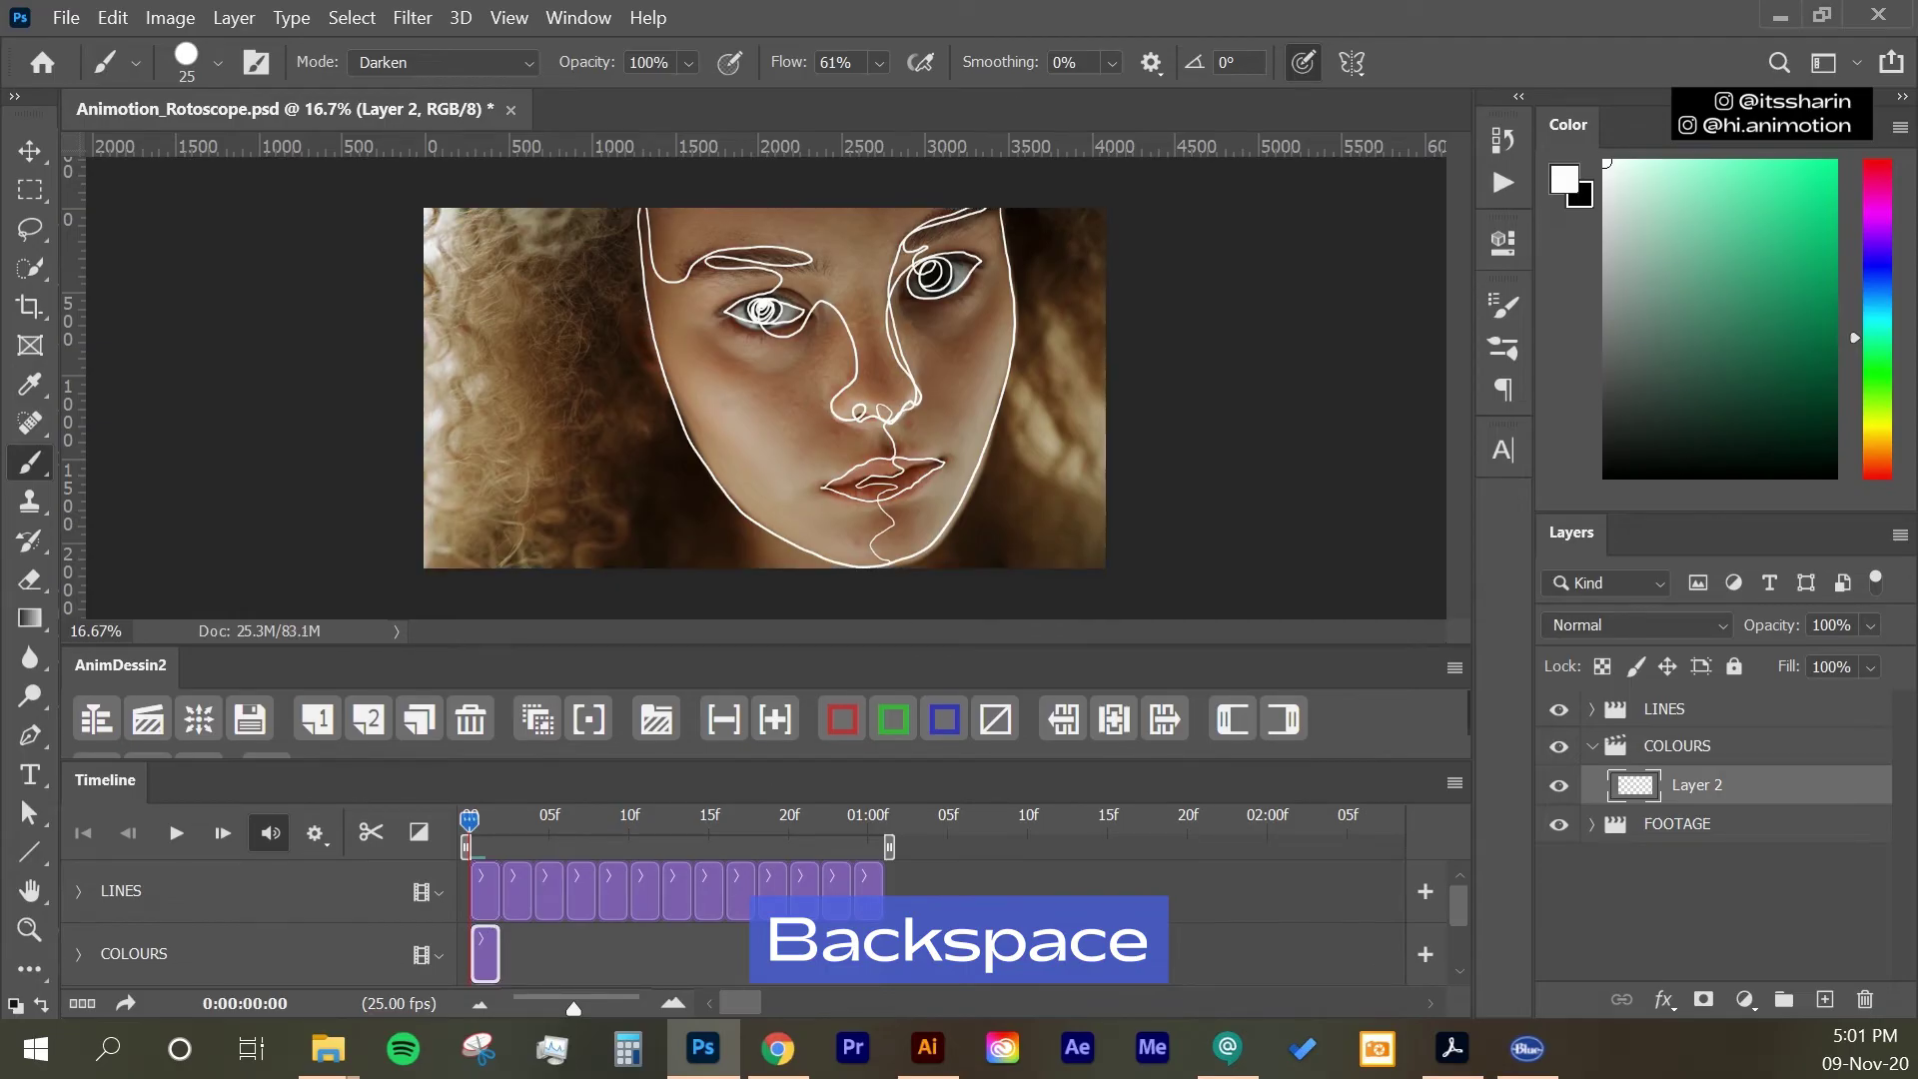
Step: Switch to the Kyle's AM - Watercolor Paper brush in light pink at 300 px
left_click(218, 64)
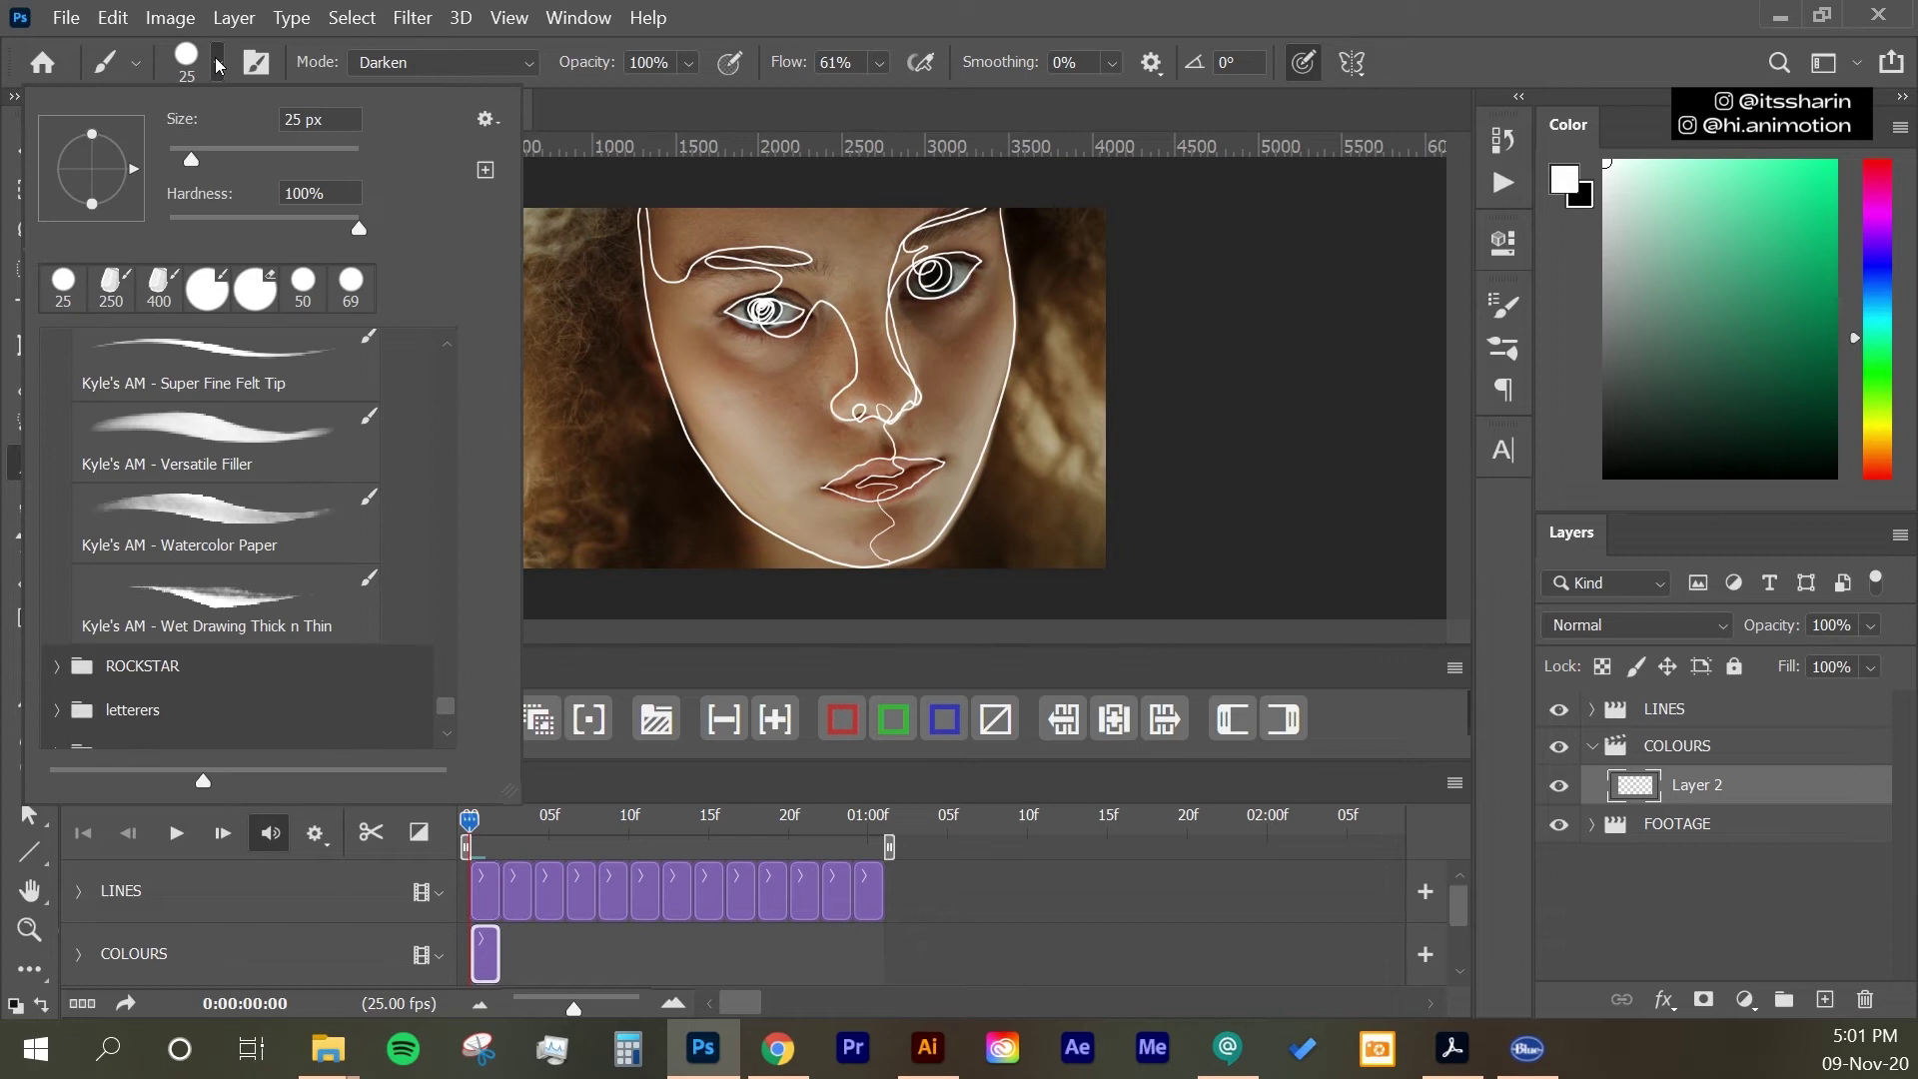
left_click(278, 537)
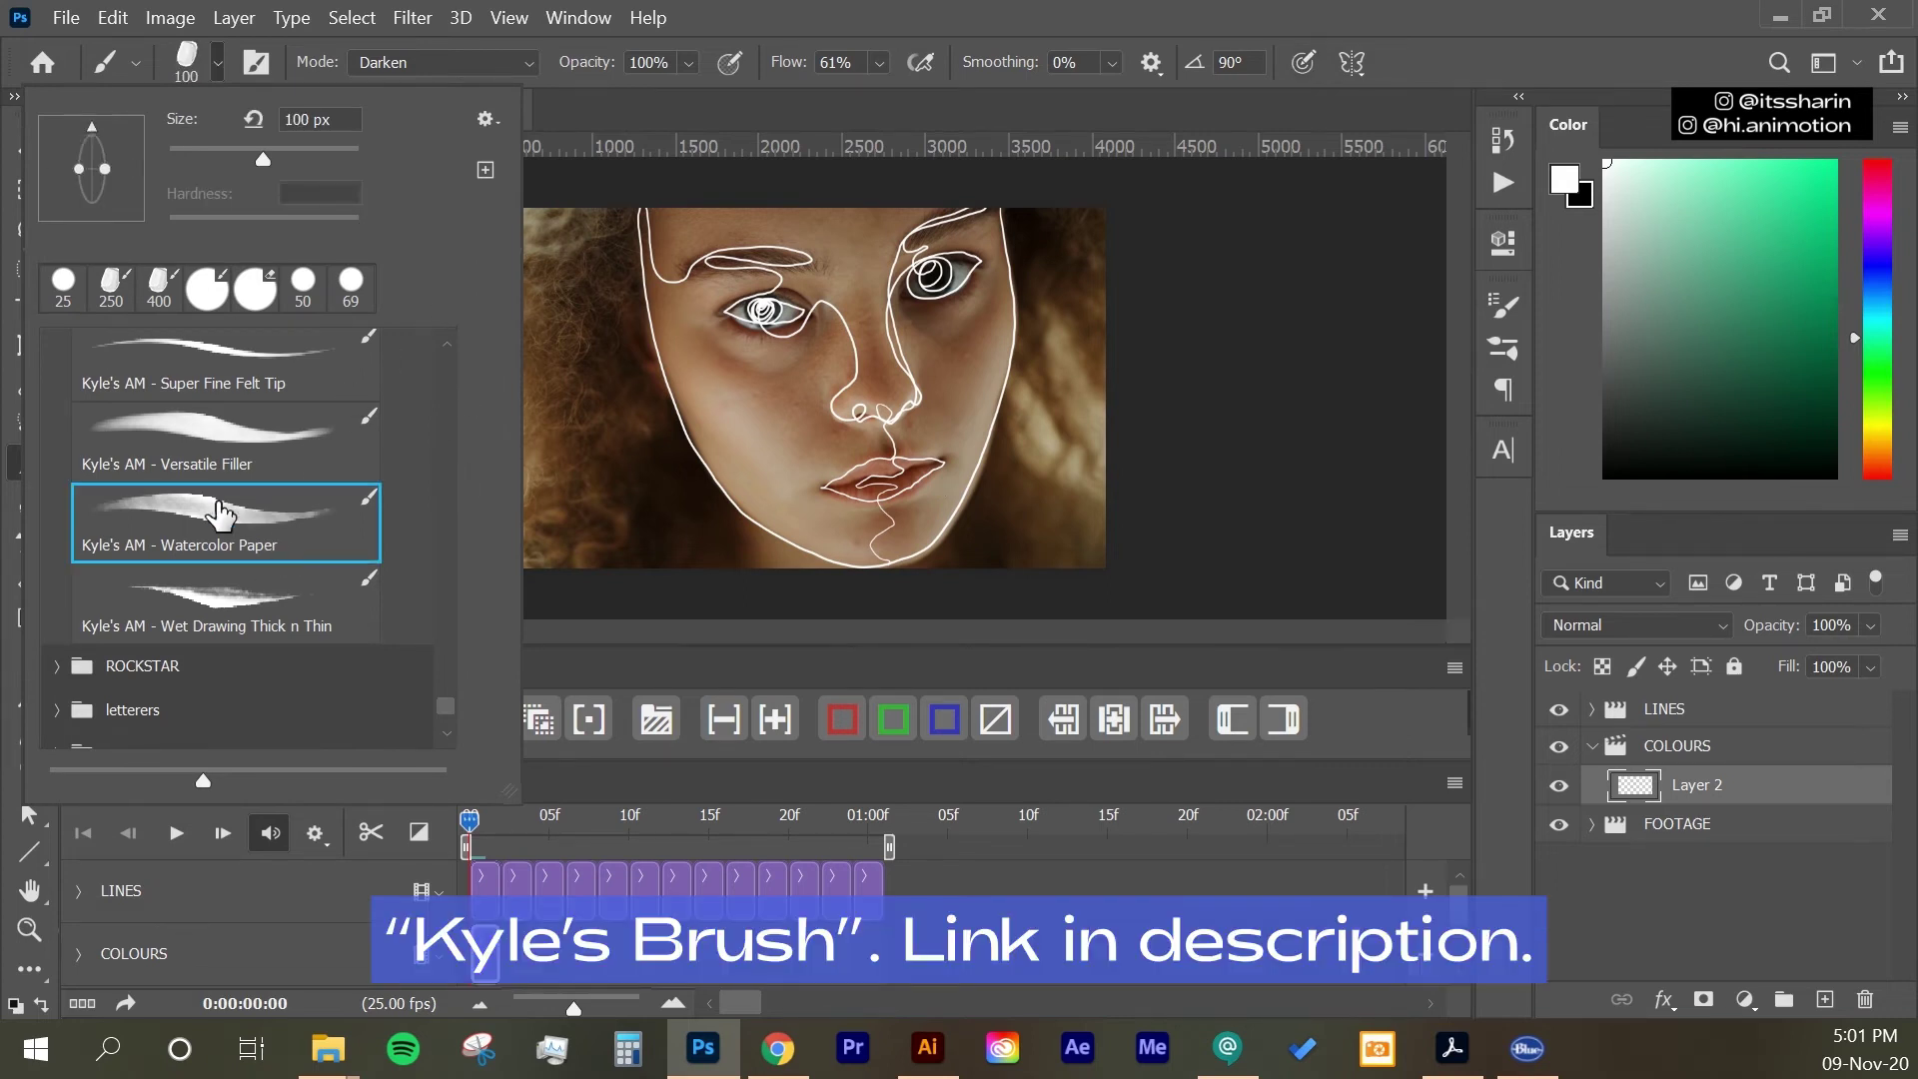
double_click(277, 552)
left_click(1880, 180)
left_click(1688, 162)
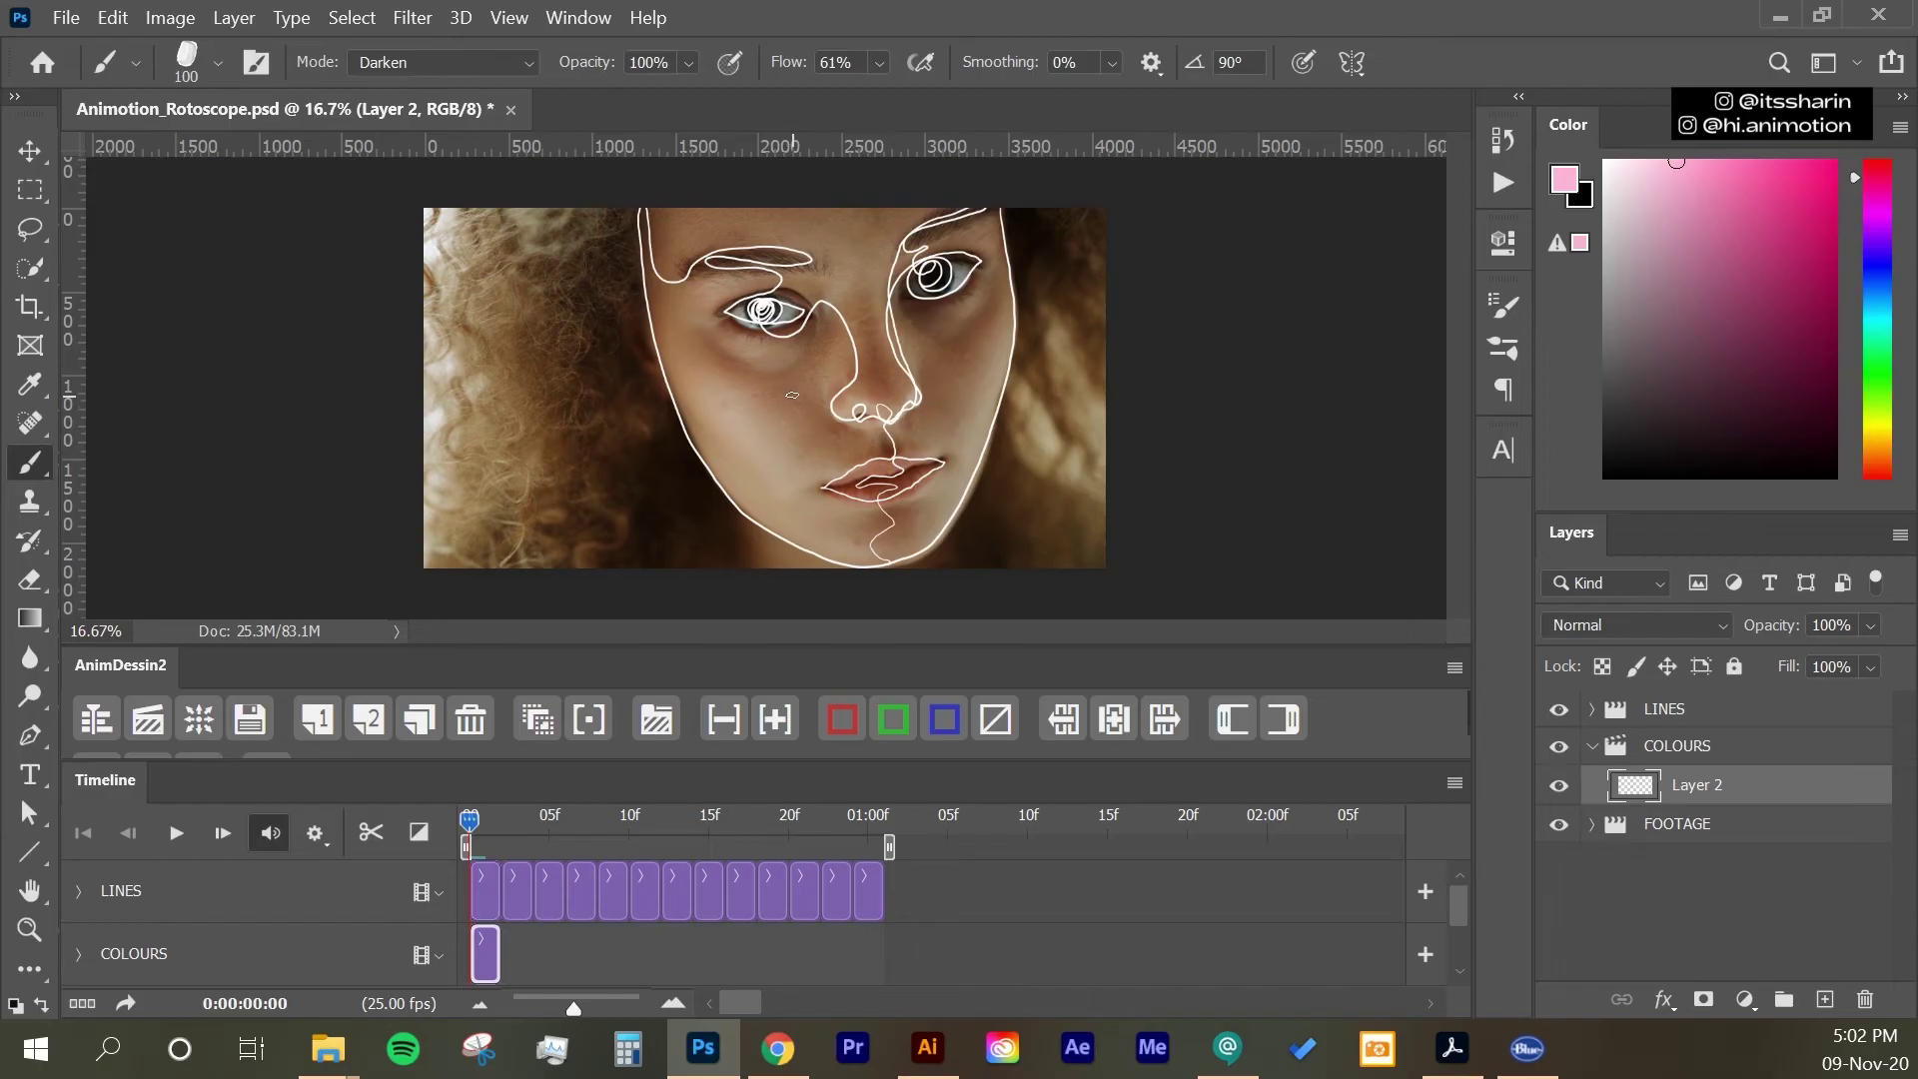
key("bracketright")
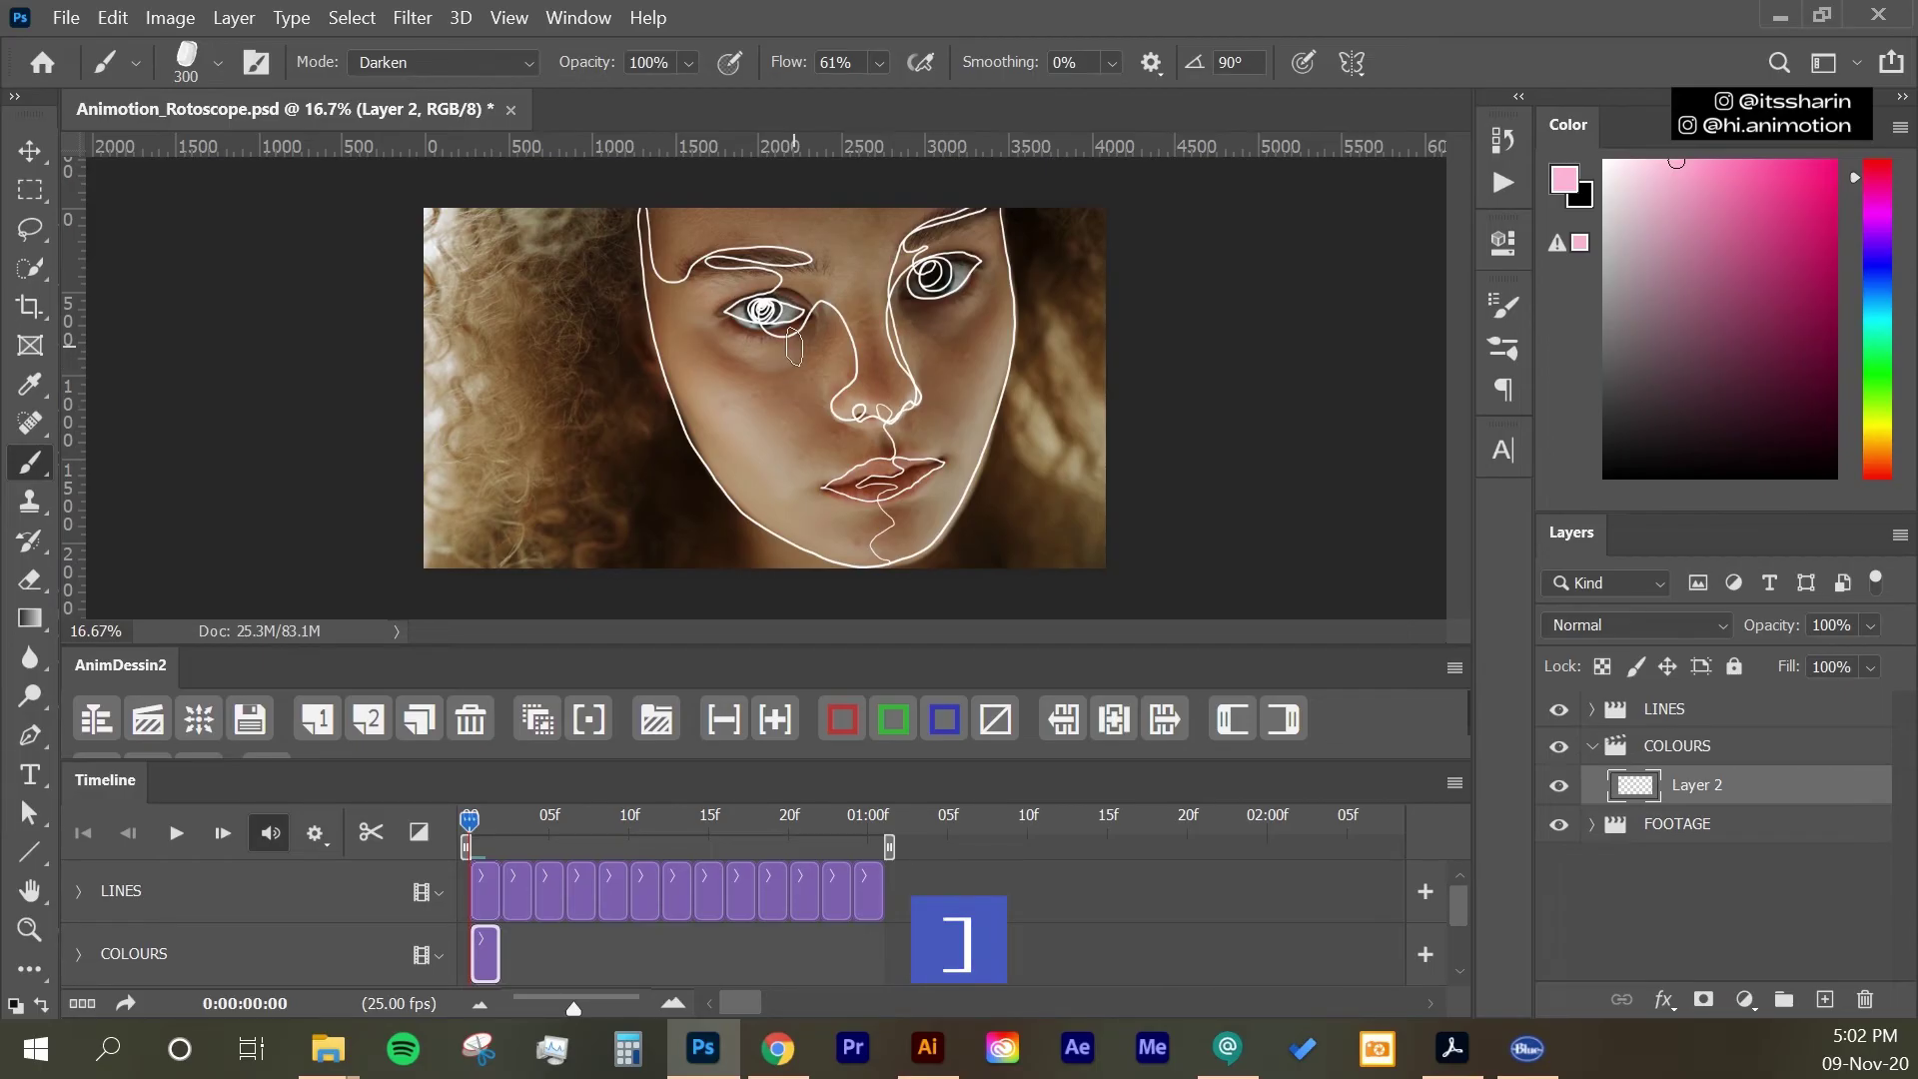
Step: Lower the COLOURS group opacity to 71% and reselect Layer 2 for painting
left_click(1727, 757)
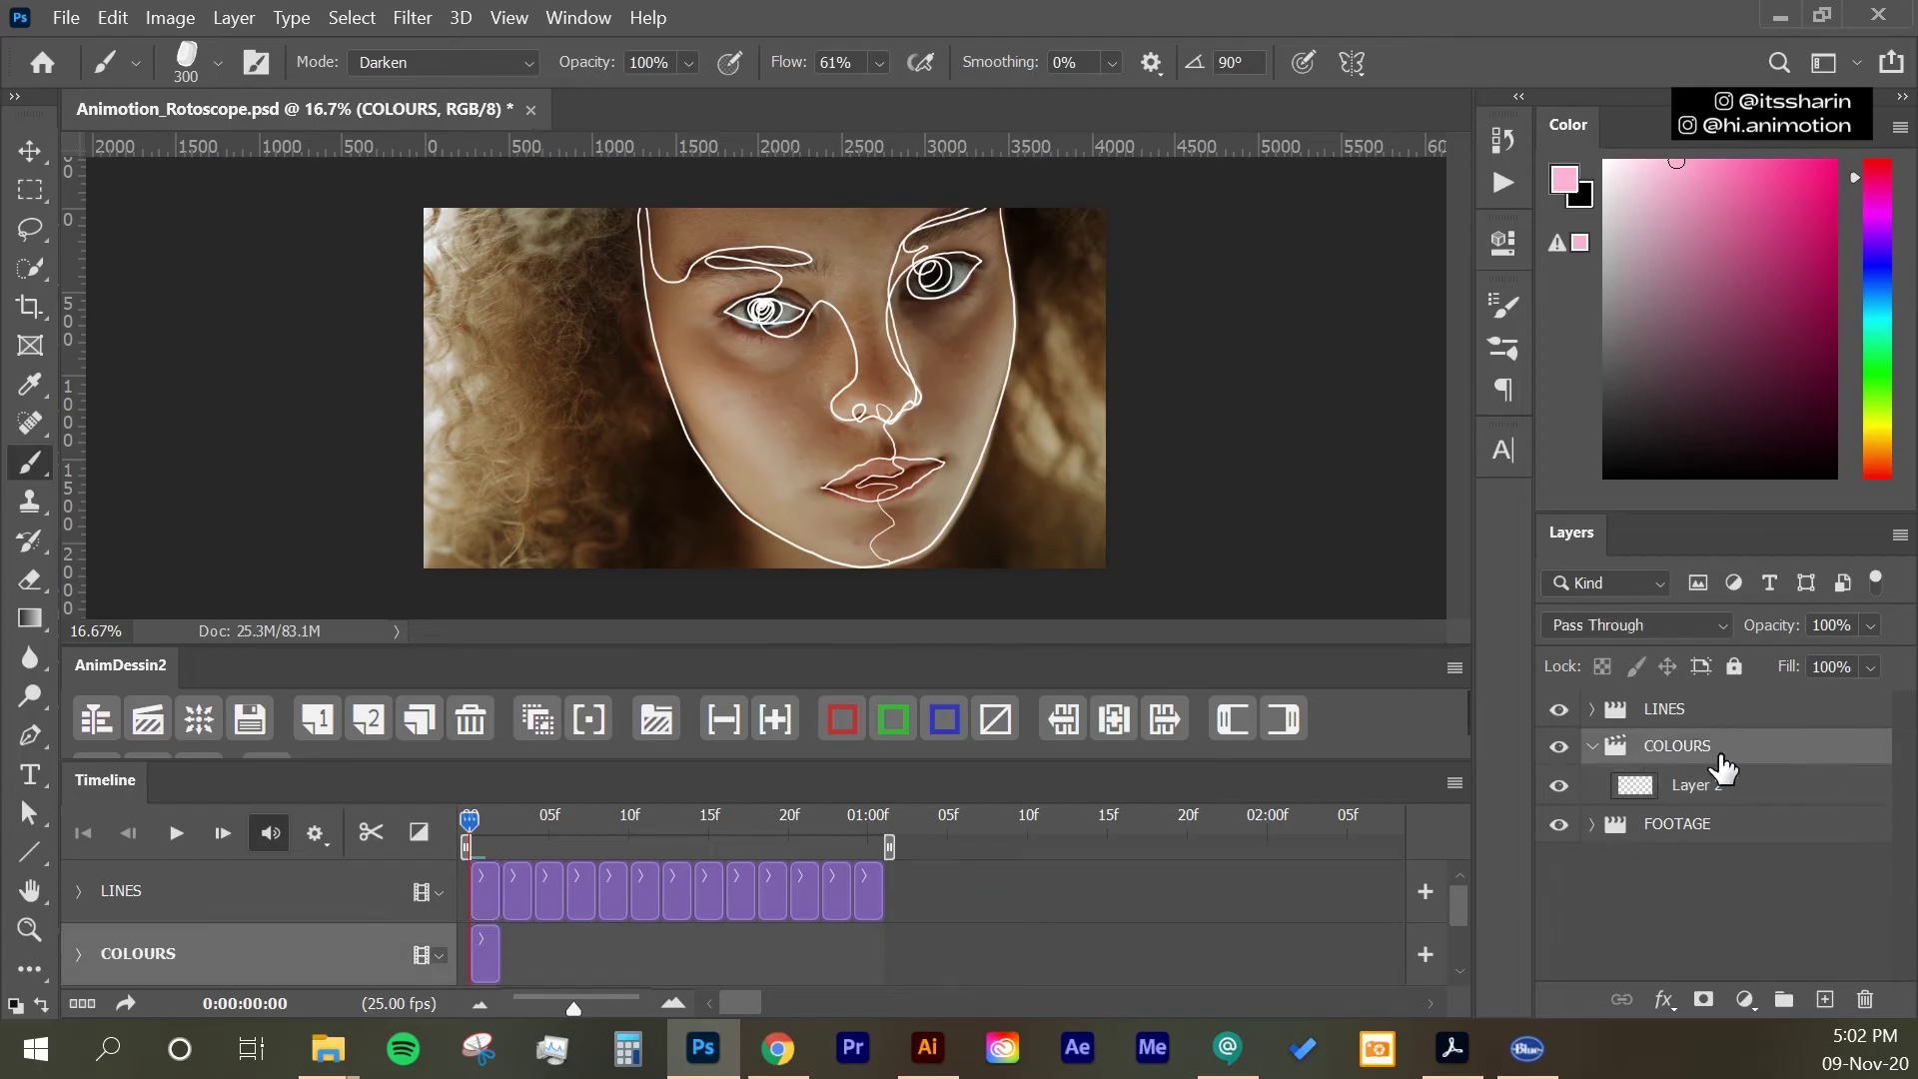
left_click(1870, 627)
left_click_drag(1861, 666, 1856, 667)
left_click(1689, 794)
left_click(1693, 790)
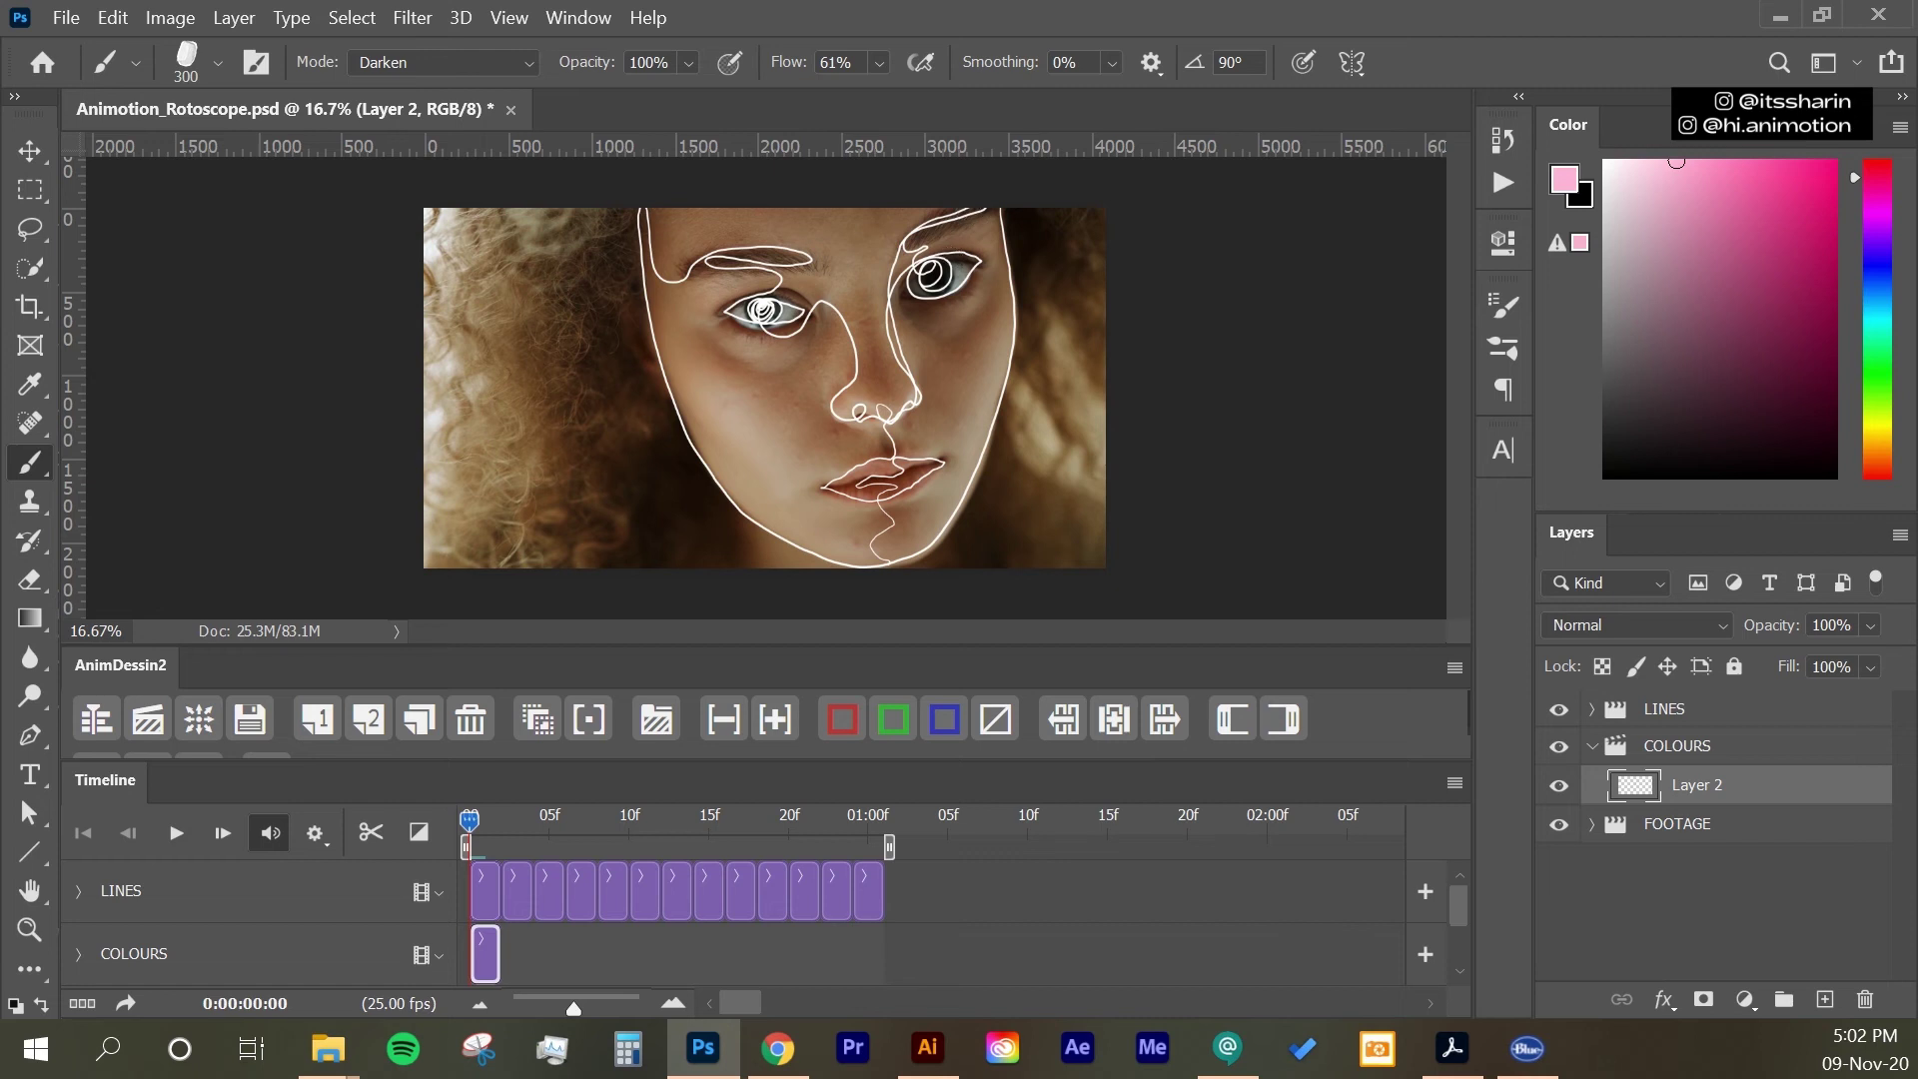
Step: Paint pink over the right eyelid, lower lip and under the left eye, then add a frame
mouse_move(974, 232)
left_mouse_down()
mouse_move(899, 270)
mouse_move(929, 242)
mouse_move(917, 324)
mouse_move(978, 308)
mouse_move(904, 334)
mouse_move(911, 368)
mouse_move(878, 425)
left_mouse_up()
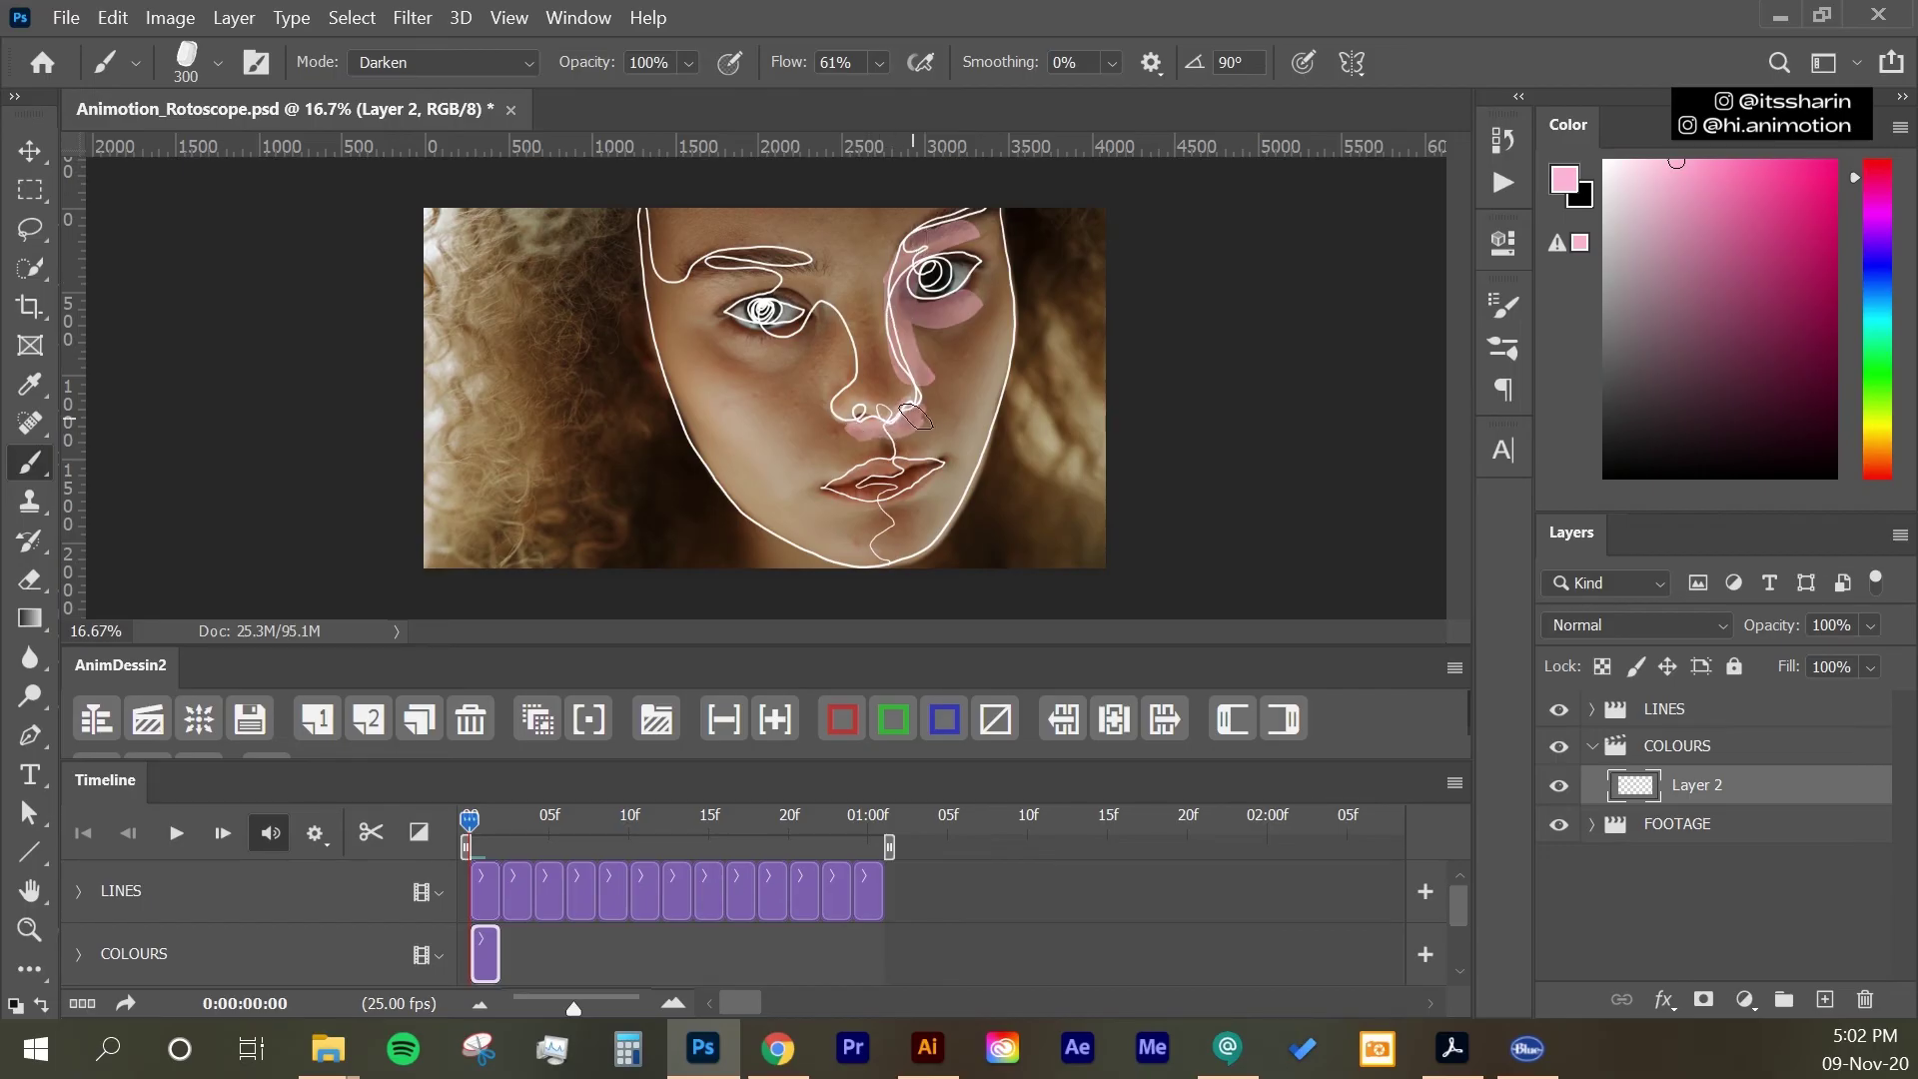
left_click_drag(928, 490, 844, 504)
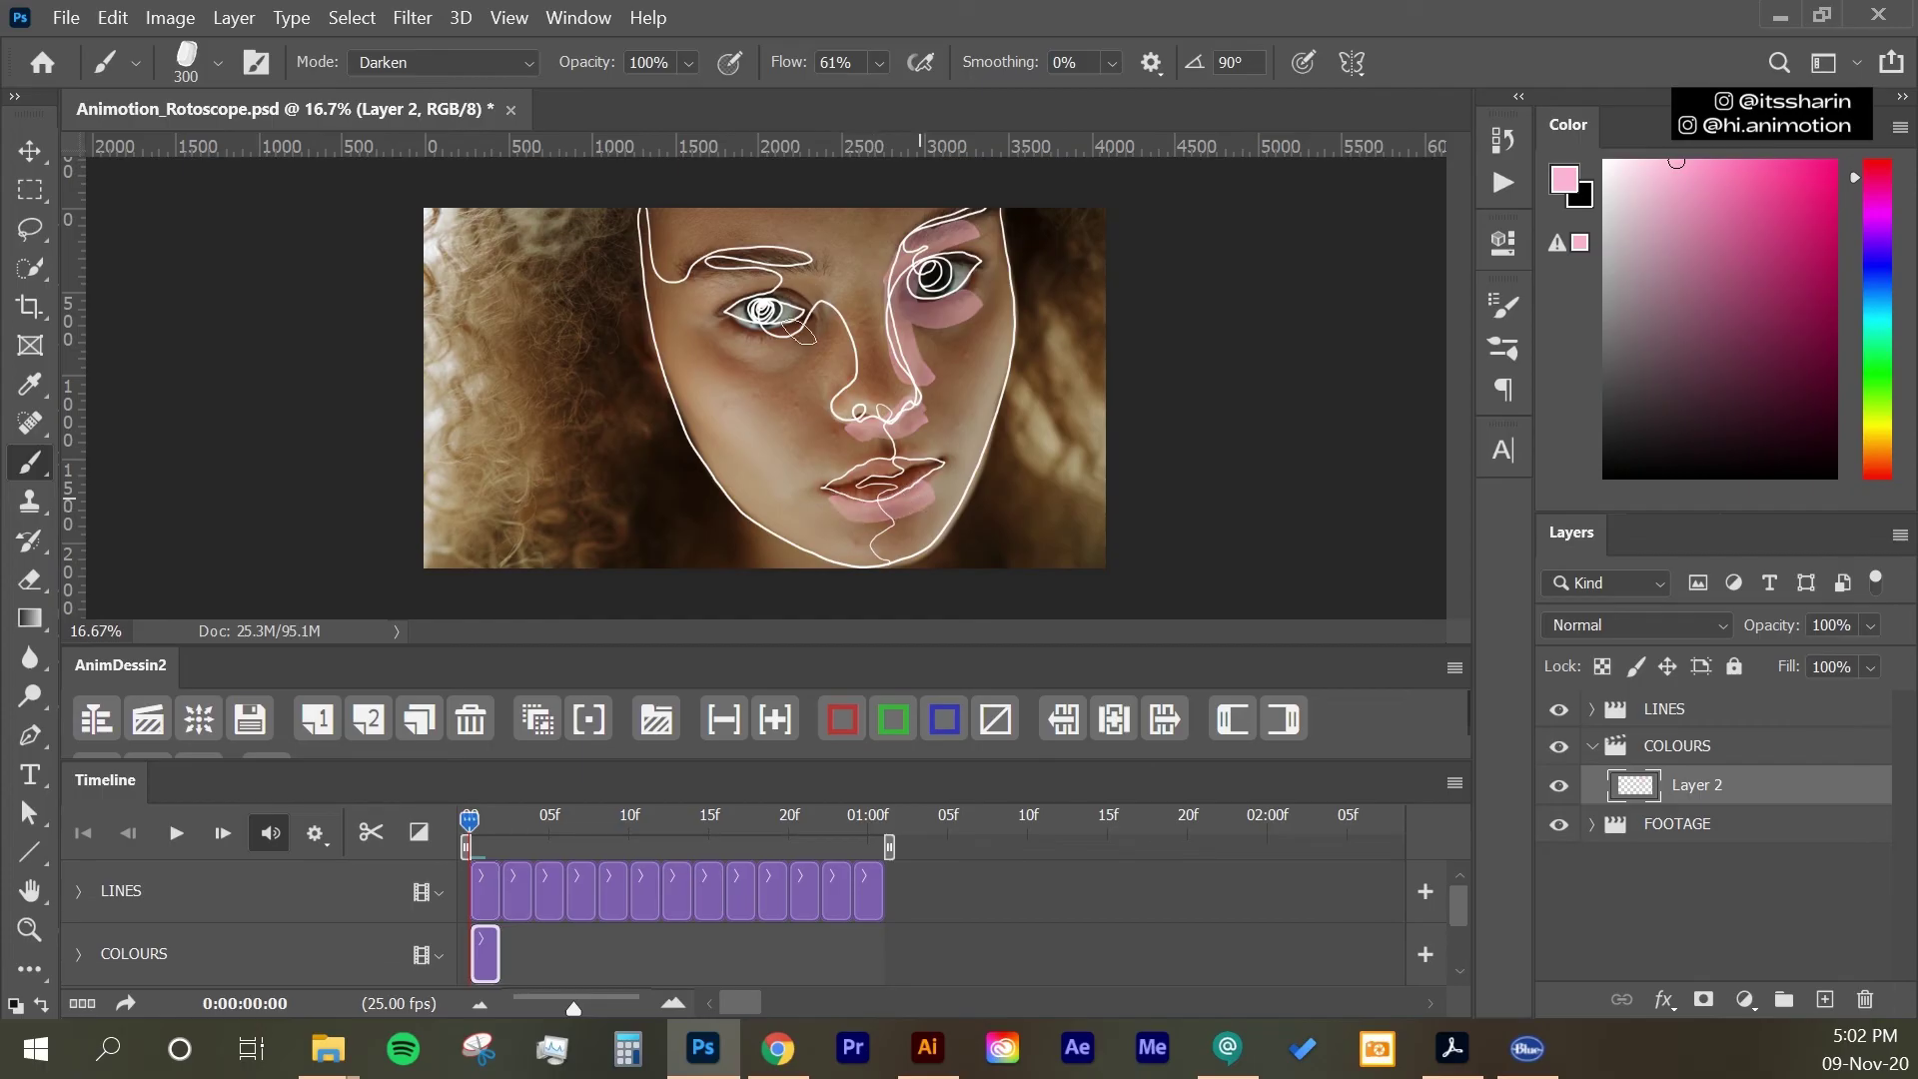
left_click_drag(807, 332, 749, 337)
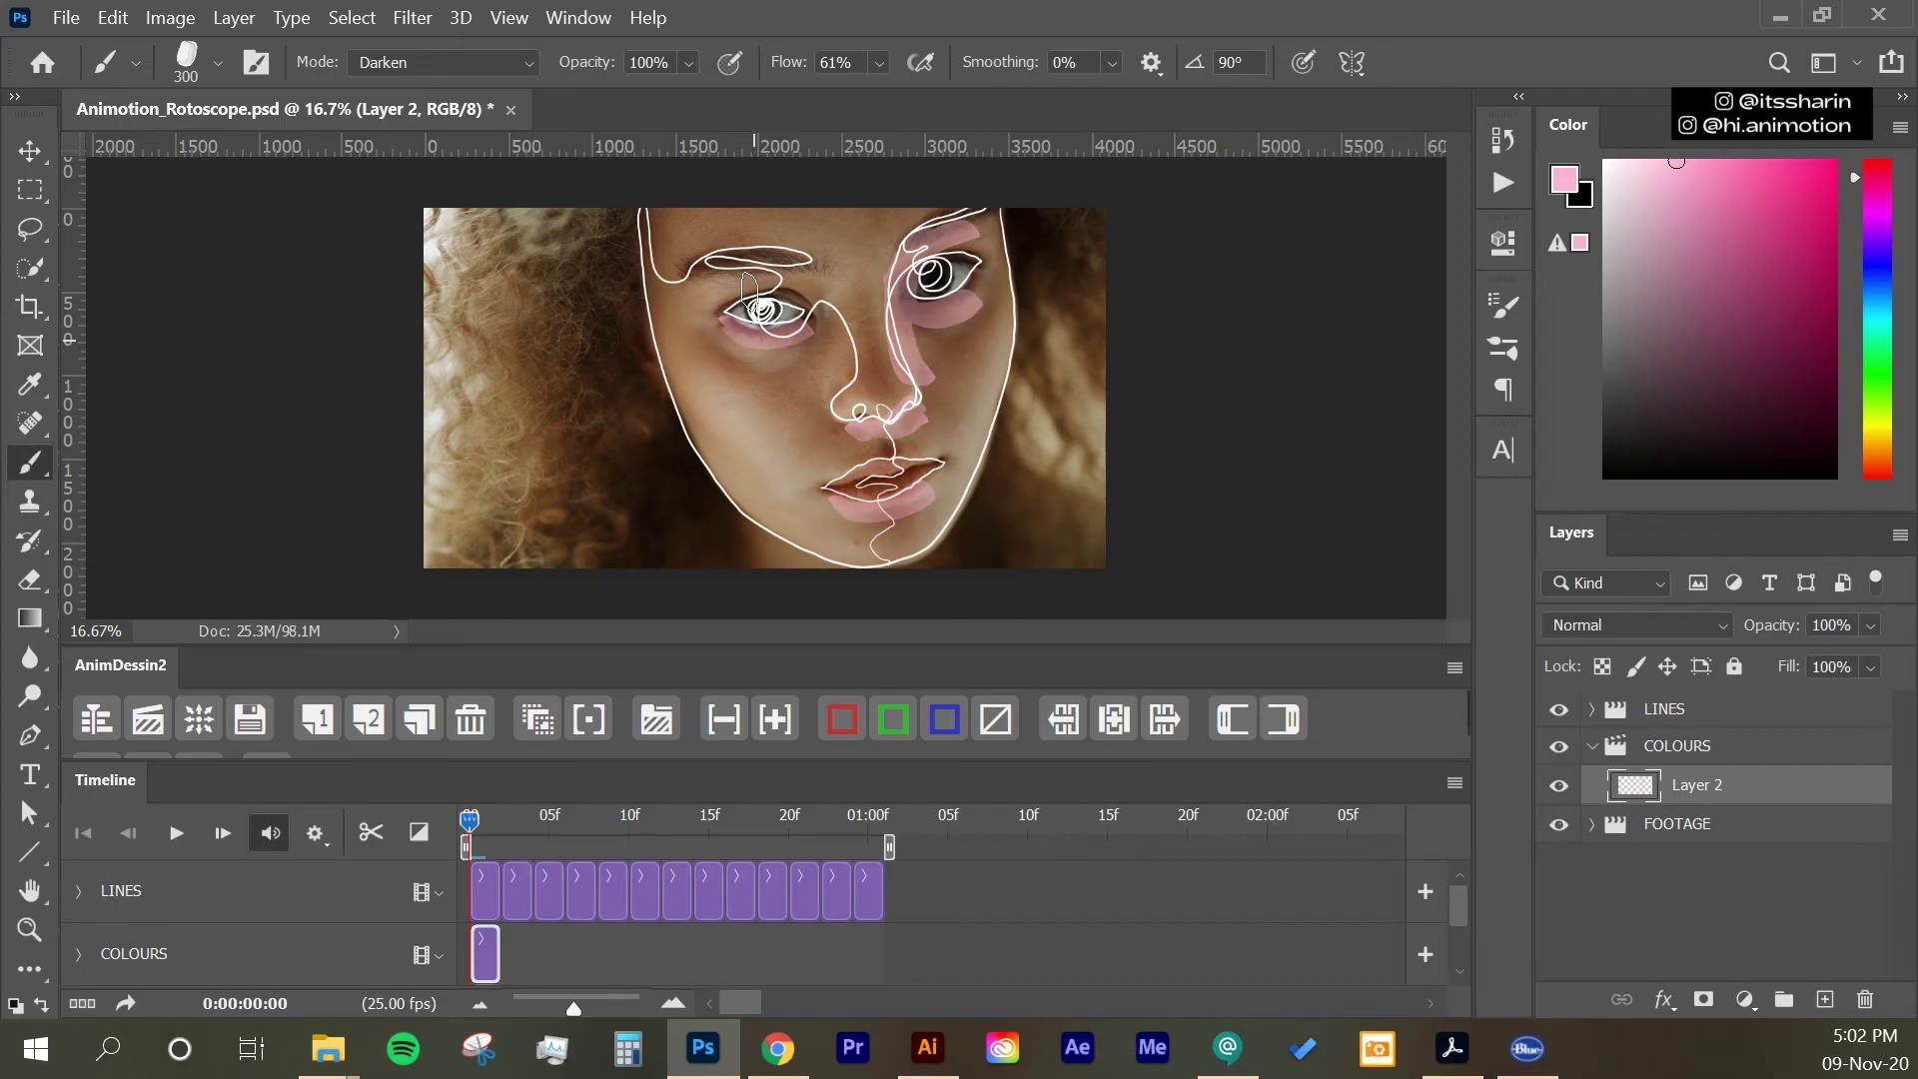
left_click(367, 711)
Step: At frame 02, paint pink beside and under the nose, under both eyes and on the lips
left_click(505, 829)
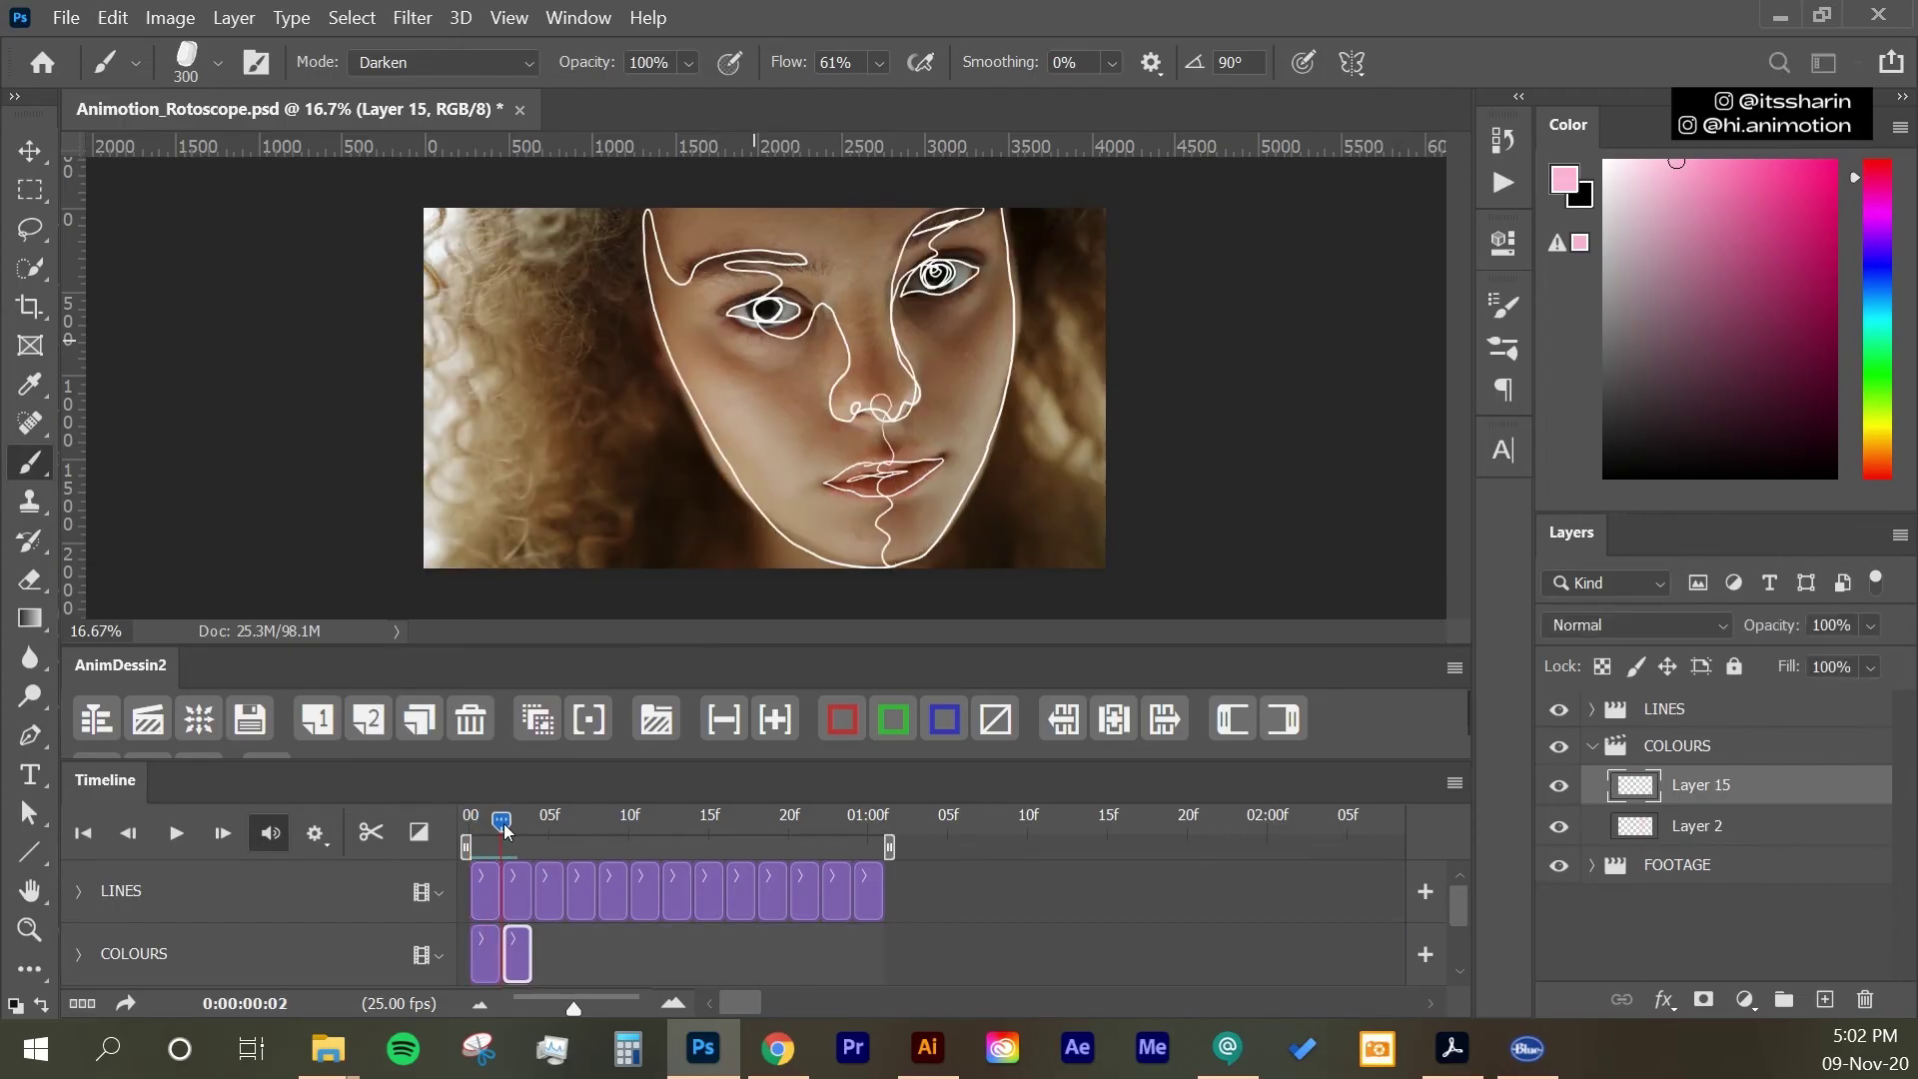
mouse_move(974, 227)
left_mouse_down()
mouse_move(908, 266)
mouse_move(909, 382)
left_mouse_up()
left_click_drag(984, 272, 899, 315)
left_click_drag(919, 409, 844, 431)
left_click_drag(934, 482, 839, 500)
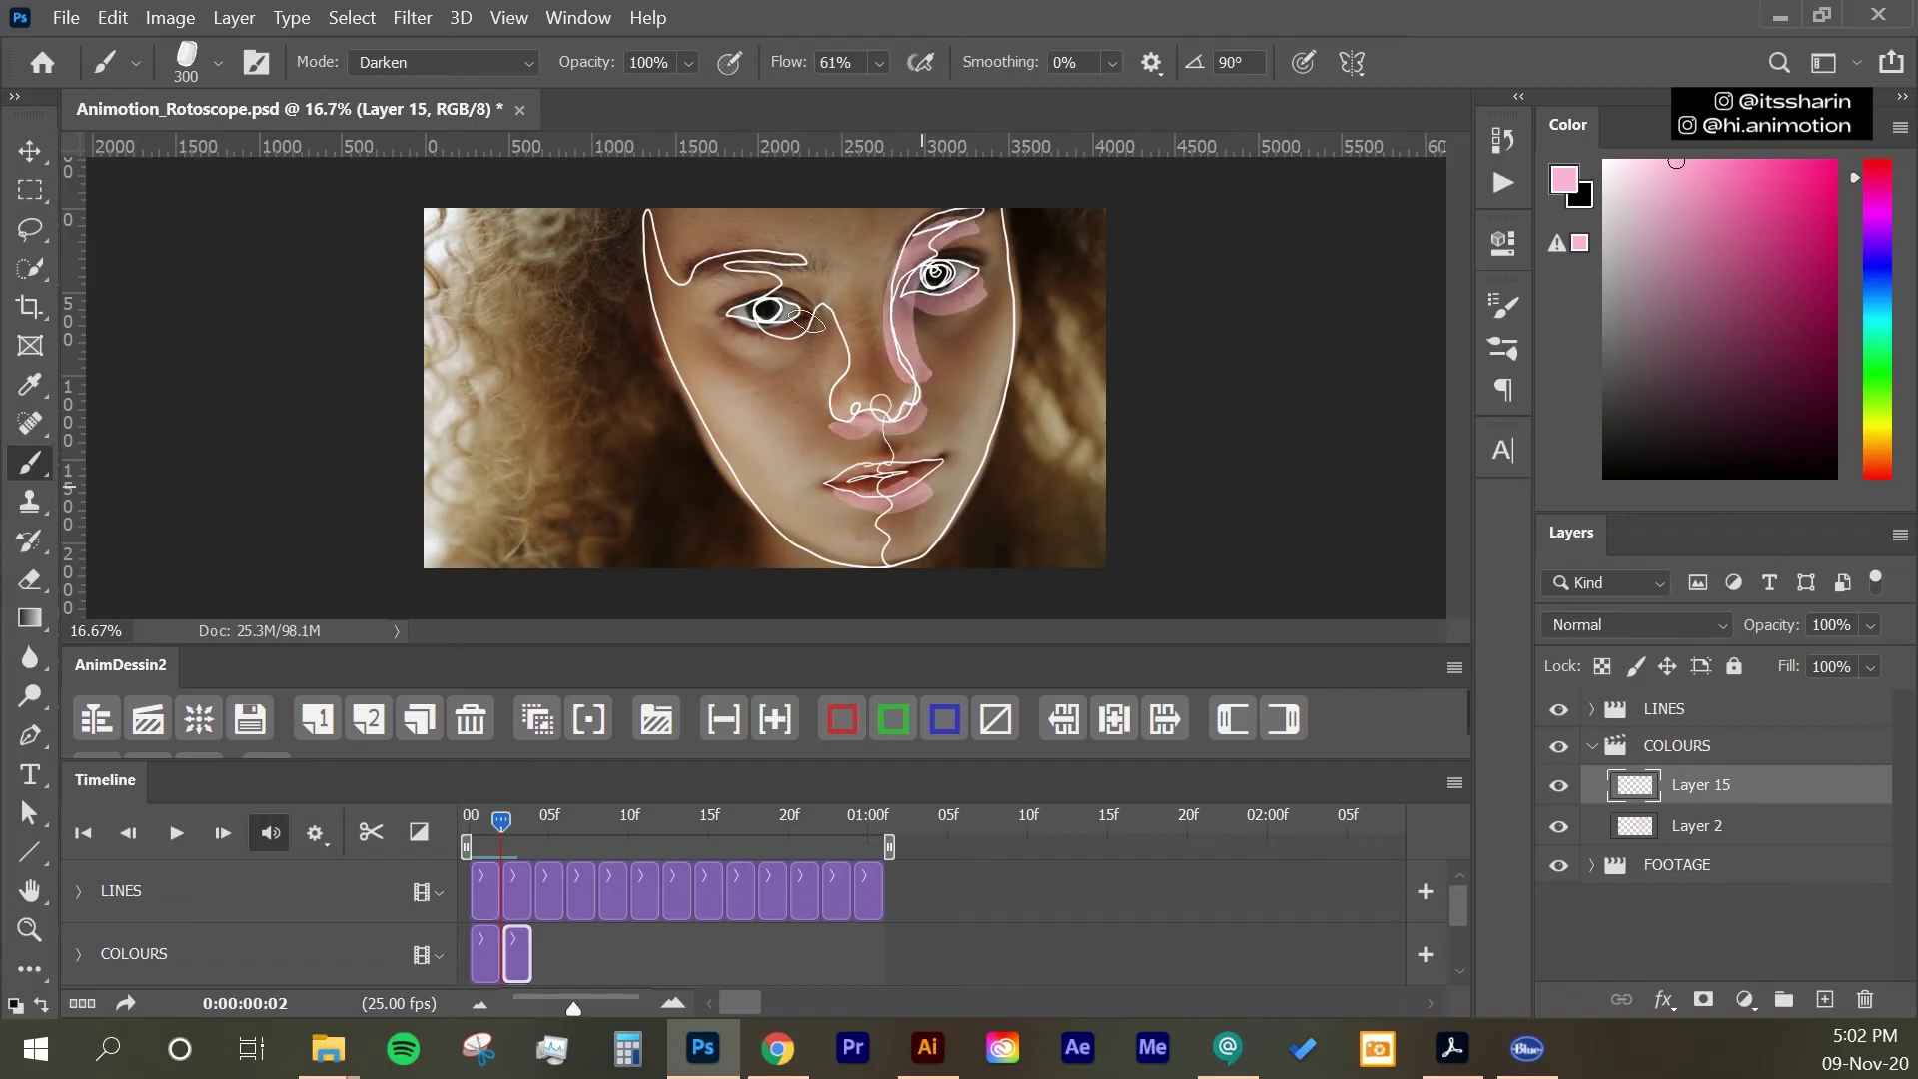
left_click_drag(819, 322, 727, 335)
Step: Add the Layer 16 colour frame and stretch its clip out to about frame 09
left_click(362, 702)
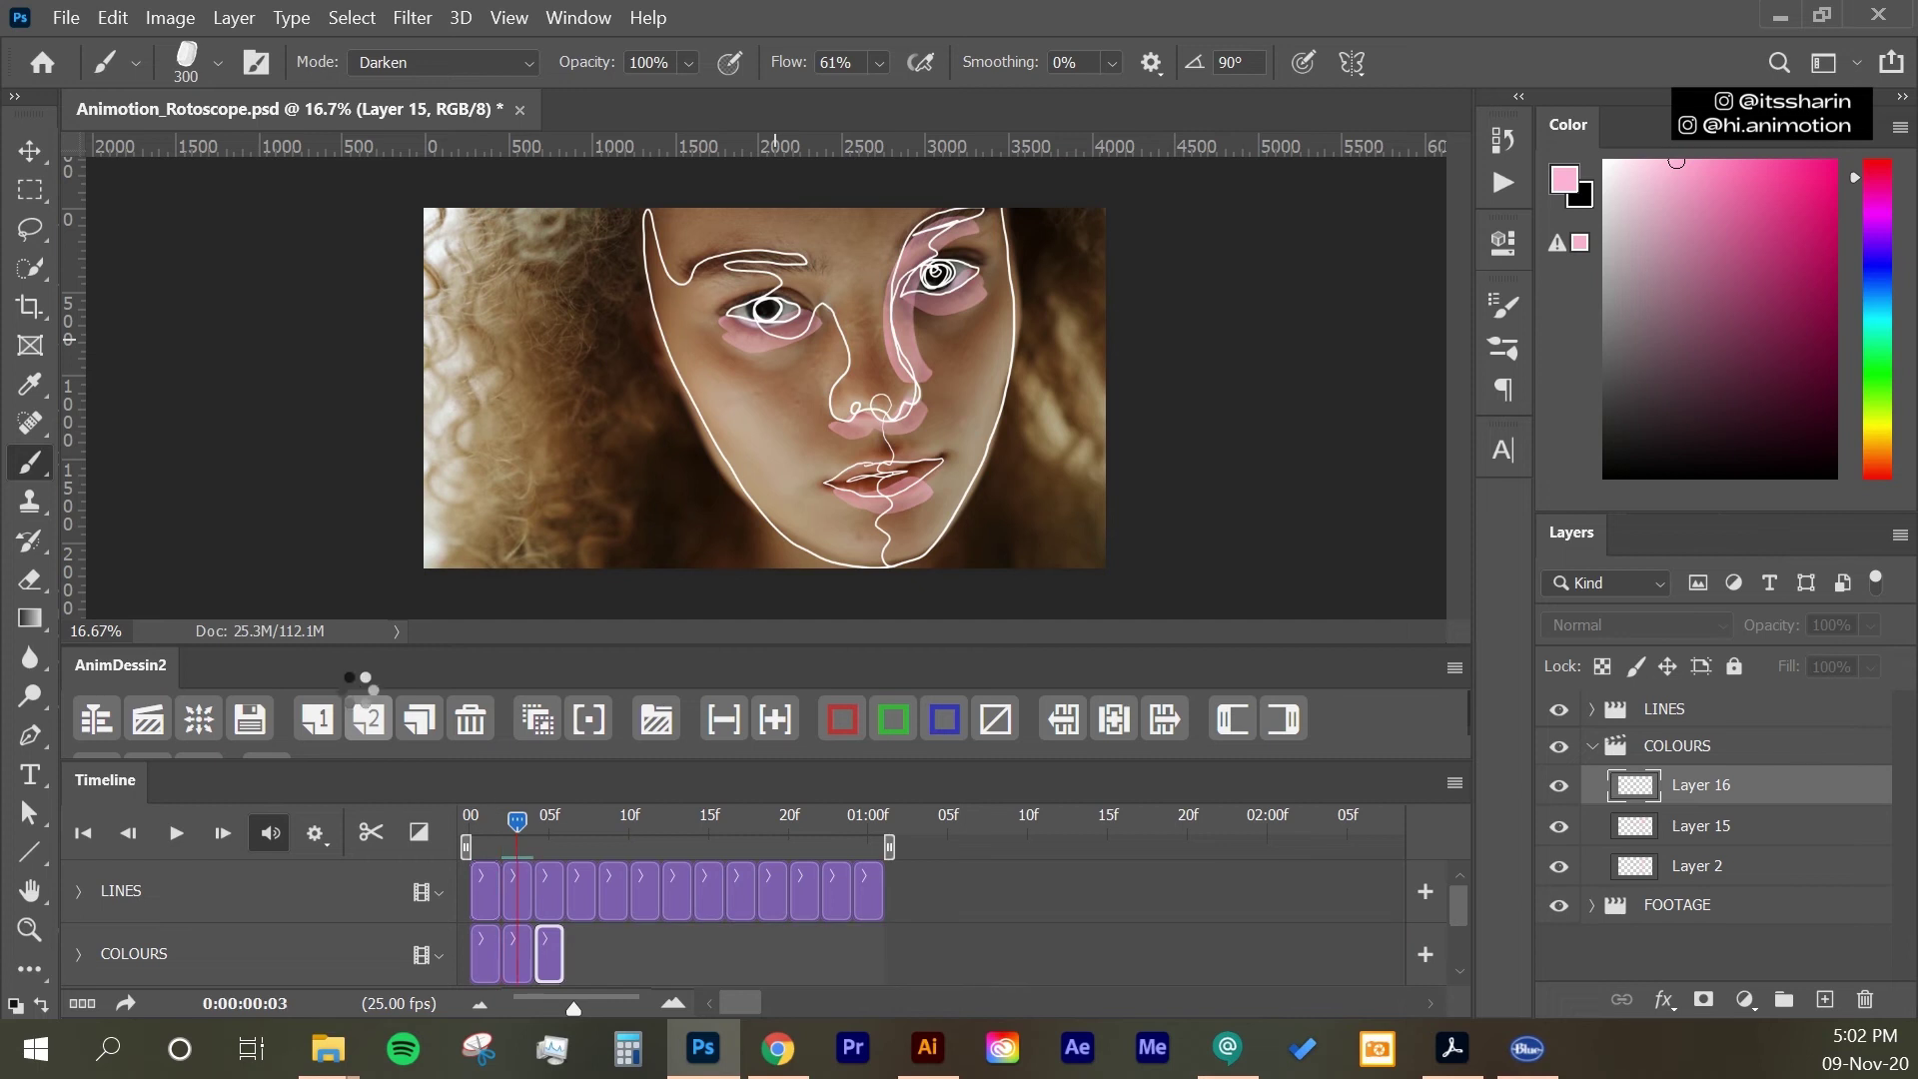
left_click(553, 829)
left_click_drag(563, 954, 588, 925)
mouse_move(560, 825)
left_mouse_down()
mouse_move(605, 829)
mouse_move(585, 831)
left_mouse_up()
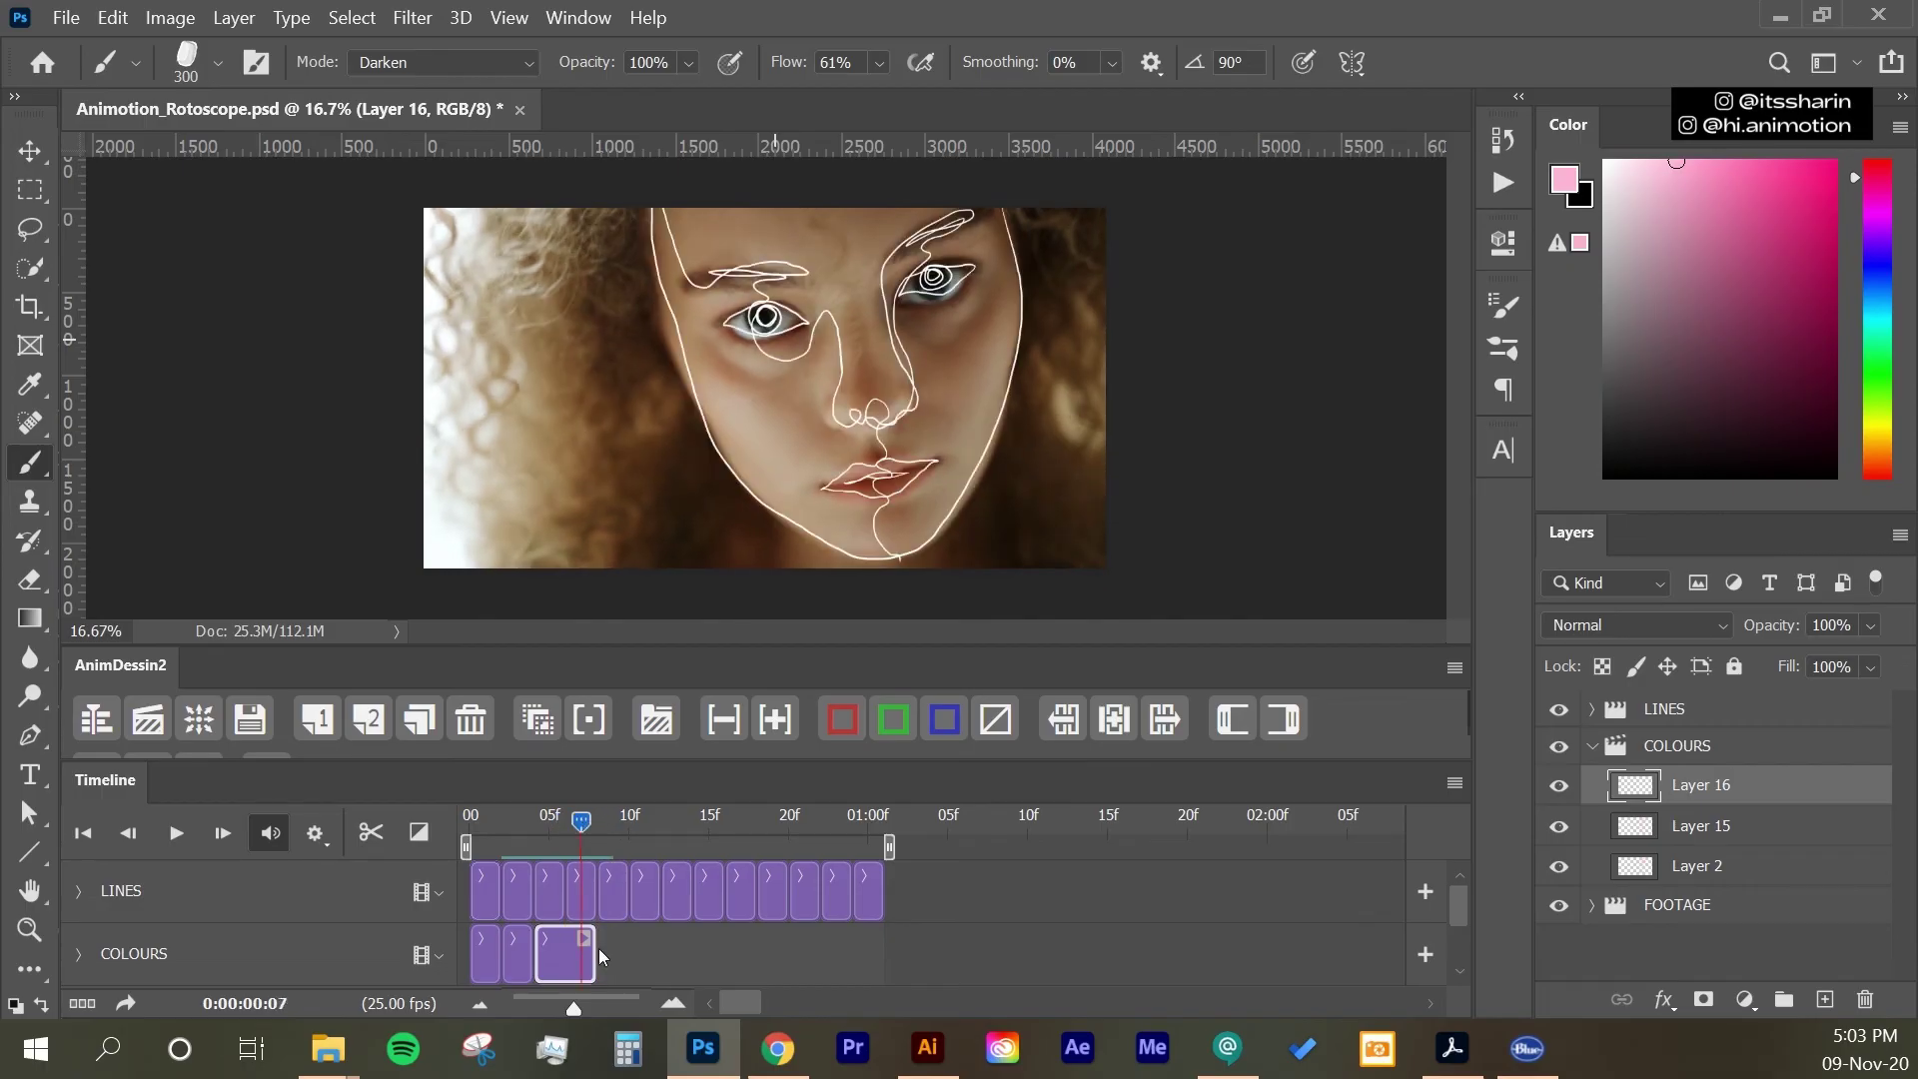
left_click_drag(592, 952, 628, 949)
left_click(613, 827)
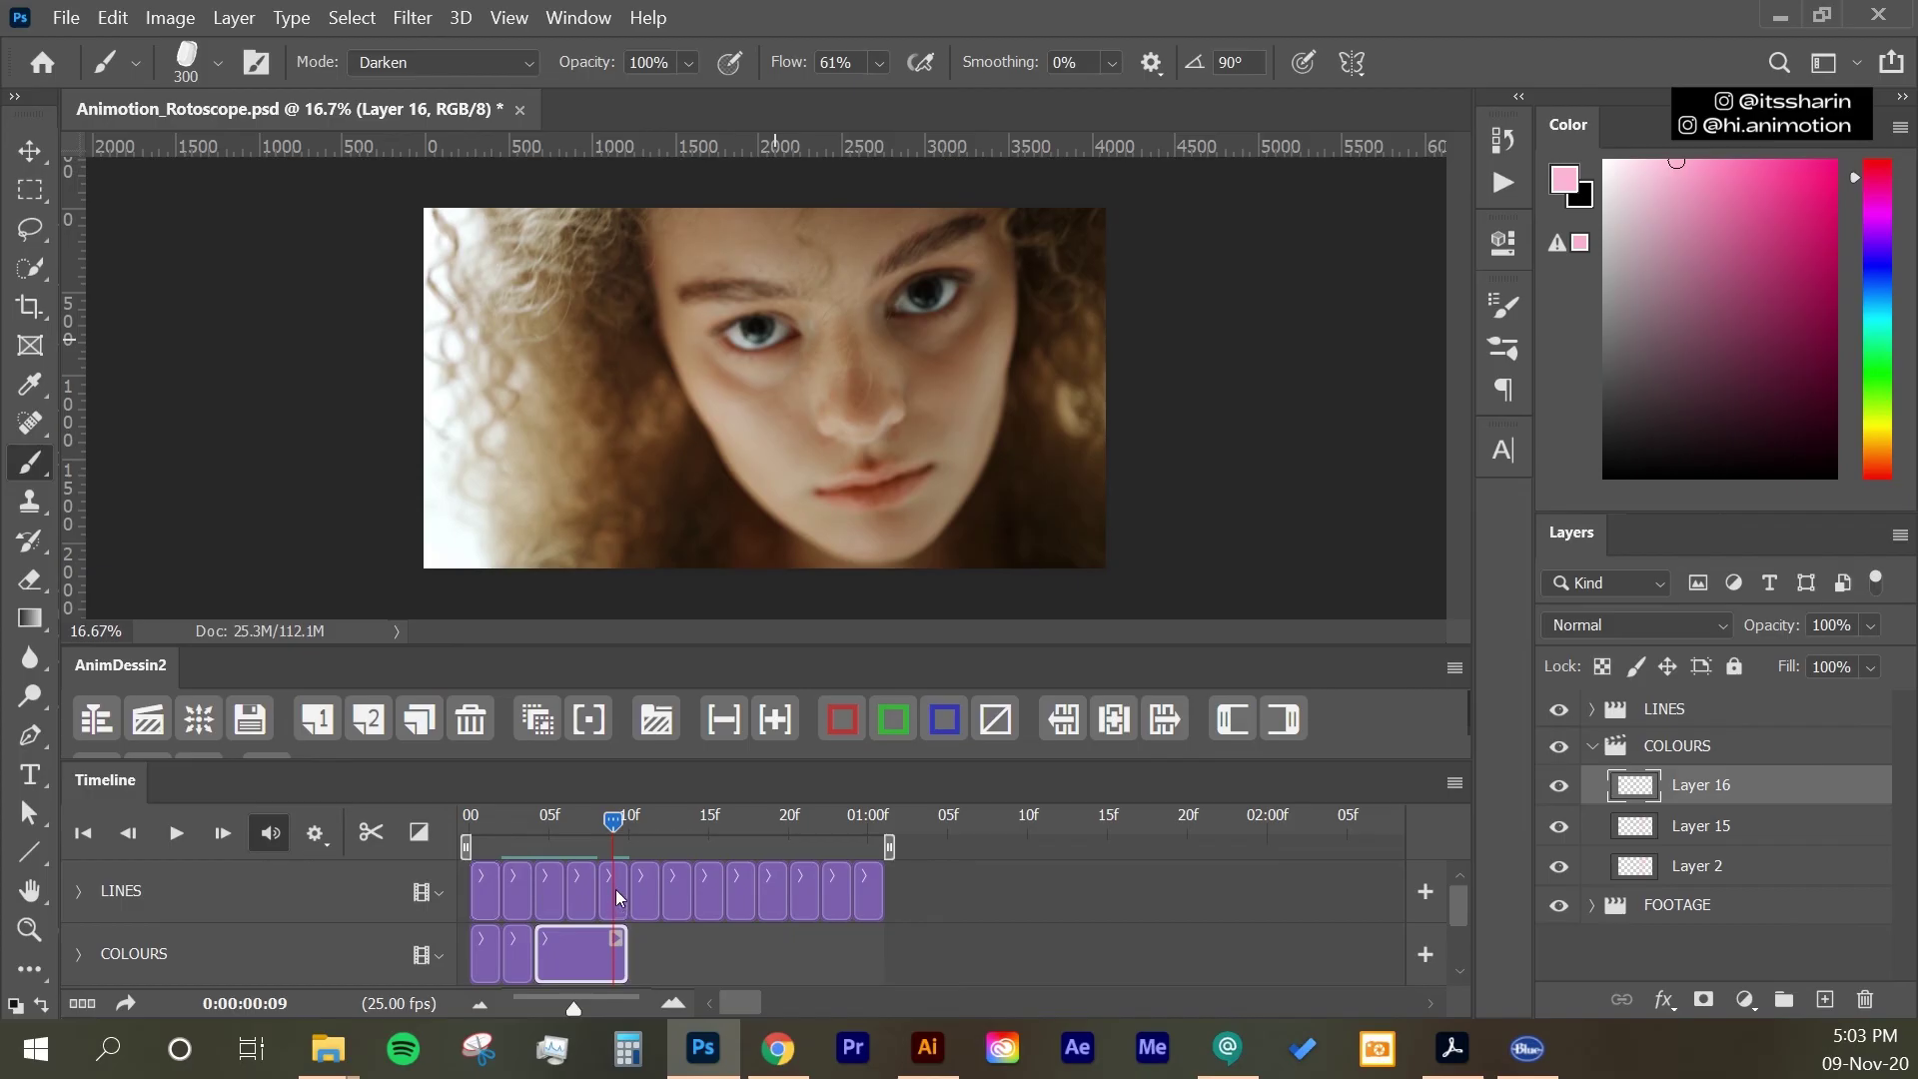
Step: Add Layer 17, switch to light cyan-green, and paint around the right eye and nose
left_click(341, 699)
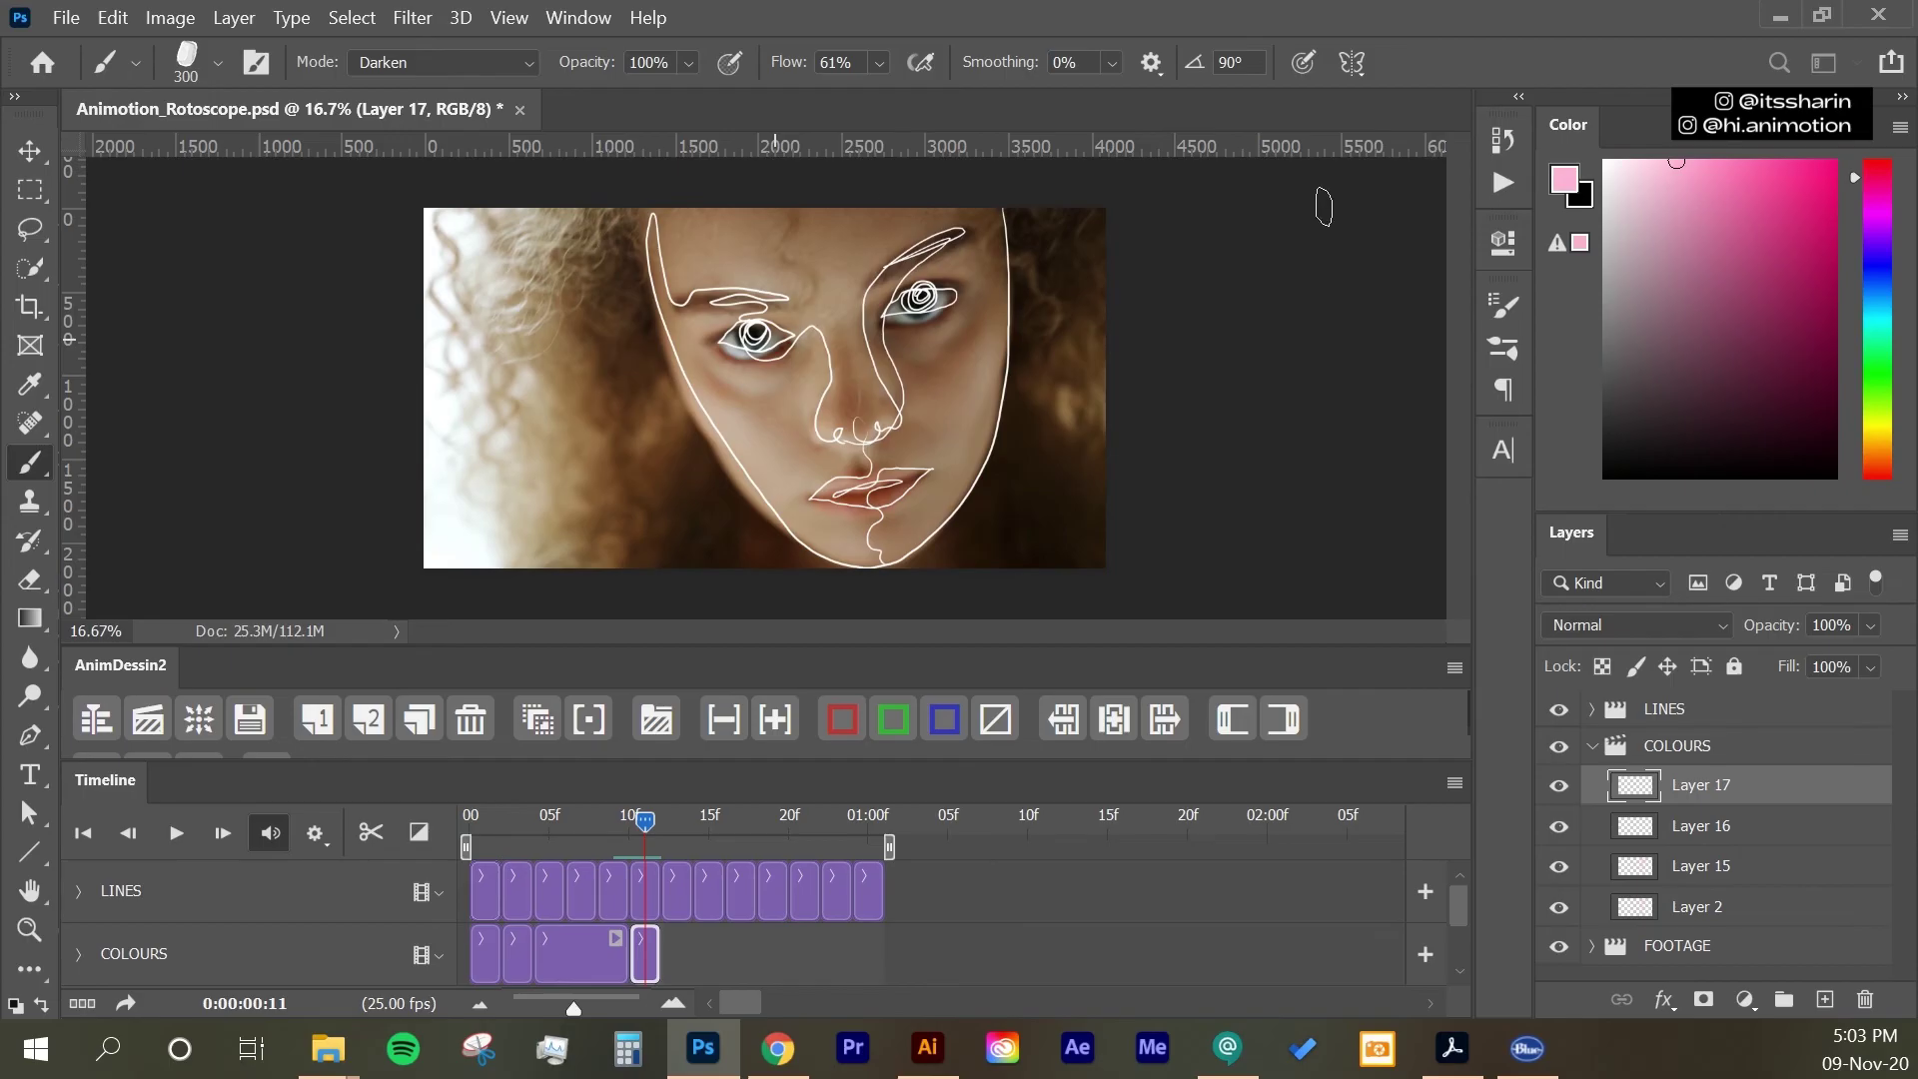
left_click(1882, 336)
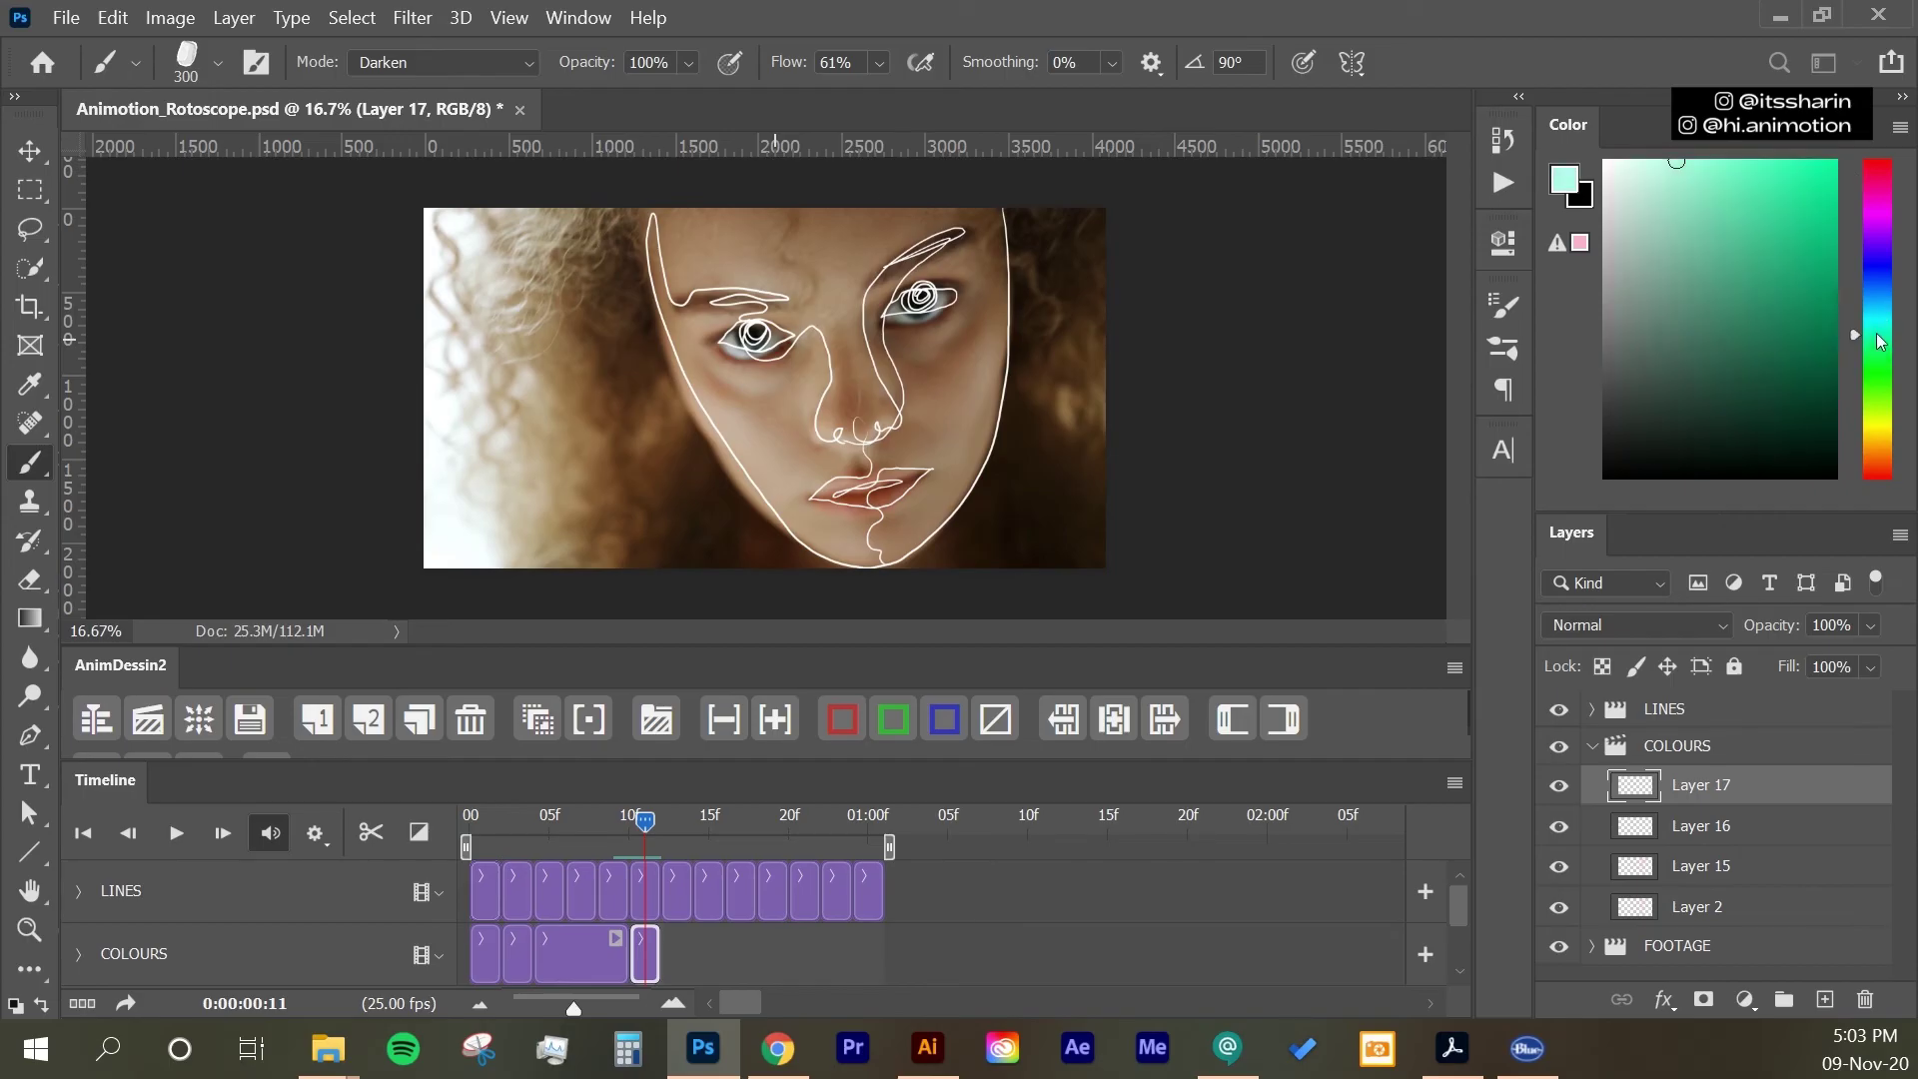
left_click_drag(1689, 176, 1669, 166)
mouse_move(969, 247)
left_mouse_down()
mouse_move(903, 281)
mouse_move(879, 390)
left_mouse_up()
left_click_drag(900, 320, 927, 329)
Step: Add Layer 18 and paint green around the right eye, under the nose and below the lips
left_click(368, 718)
mouse_move(949, 275)
left_mouse_down()
mouse_move(874, 390)
mouse_move(959, 329)
left_mouse_up()
left_click_drag(820, 455, 879, 455)
left_click_drag(829, 514, 914, 504)
Step: Add Layer 19, paint green around the eyes, nose and lips, then add Layer 20
left_click(368, 719)
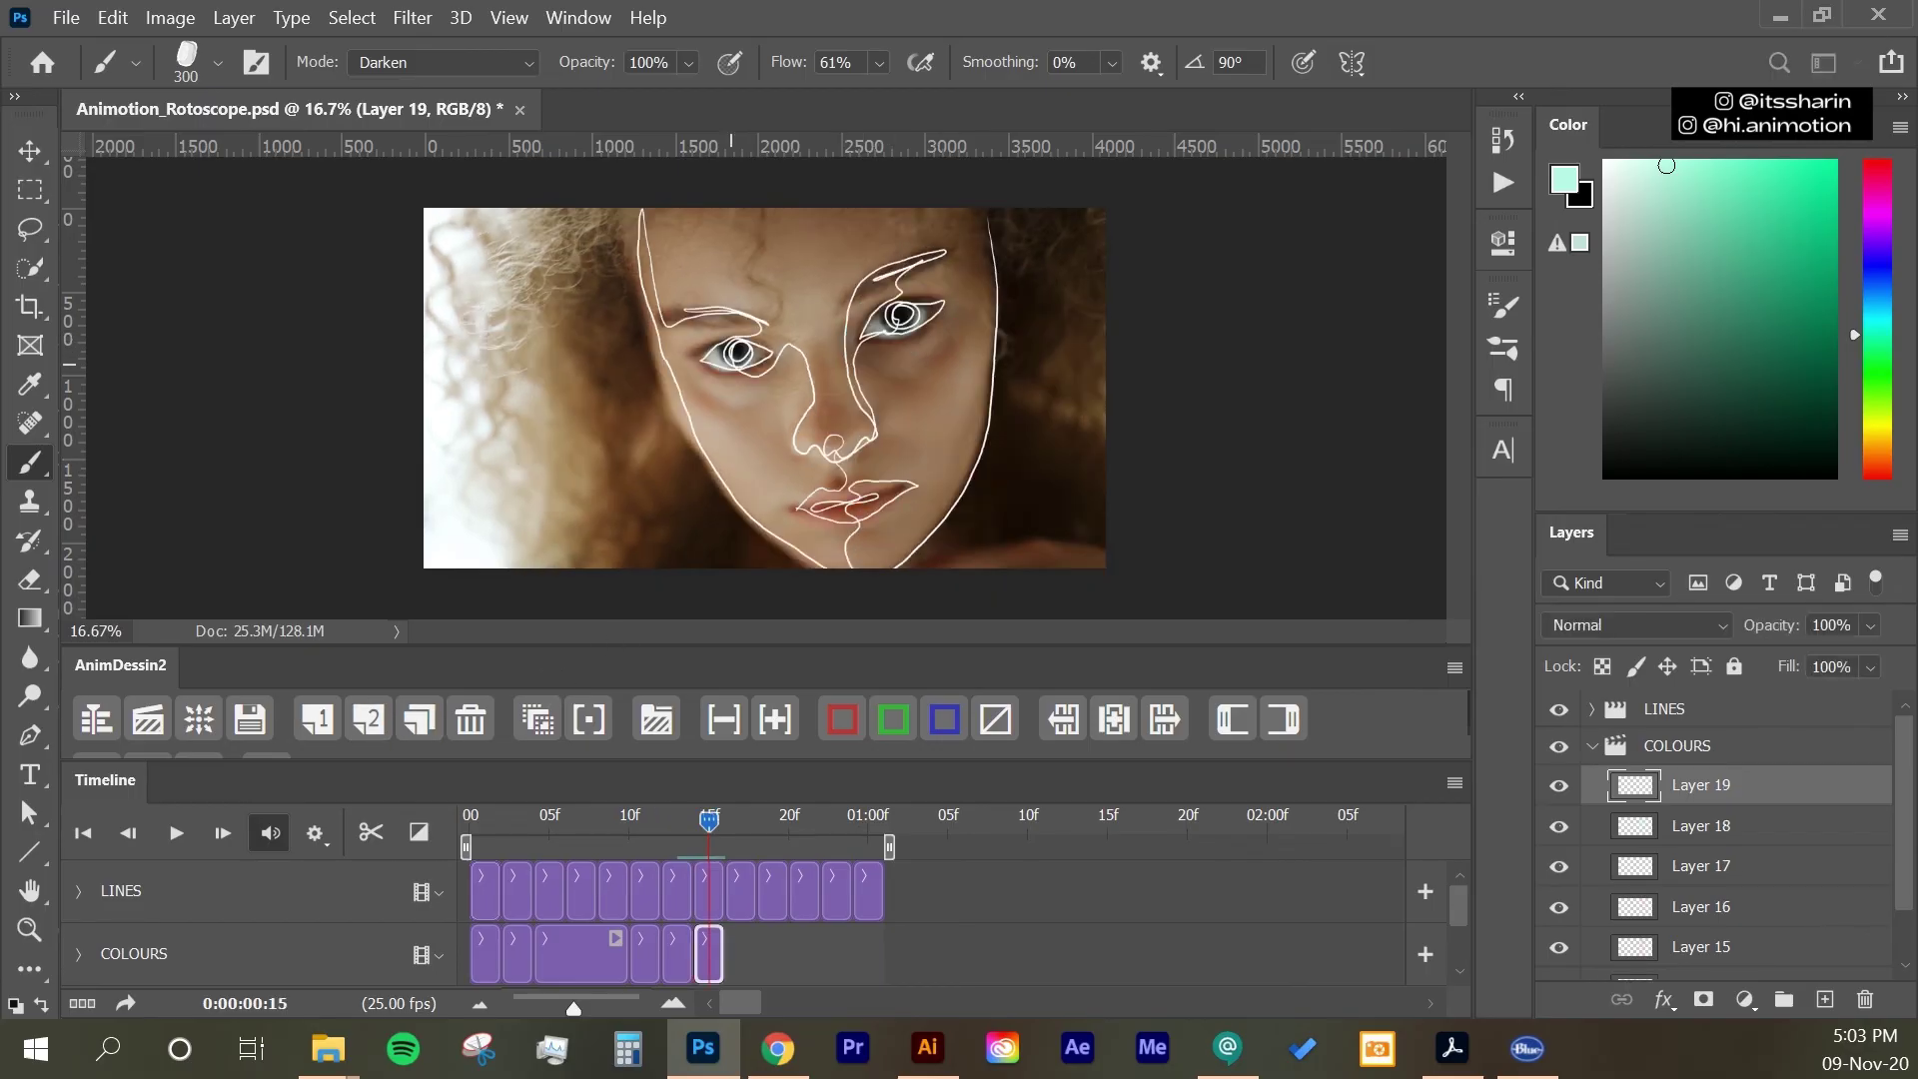
left_click_drag(939, 271, 877, 419)
left_click_drag(875, 338, 873, 345)
left_click_drag(810, 462, 884, 455)
left_click_drag(815, 521, 891, 511)
left_click_drag(774, 362, 693, 373)
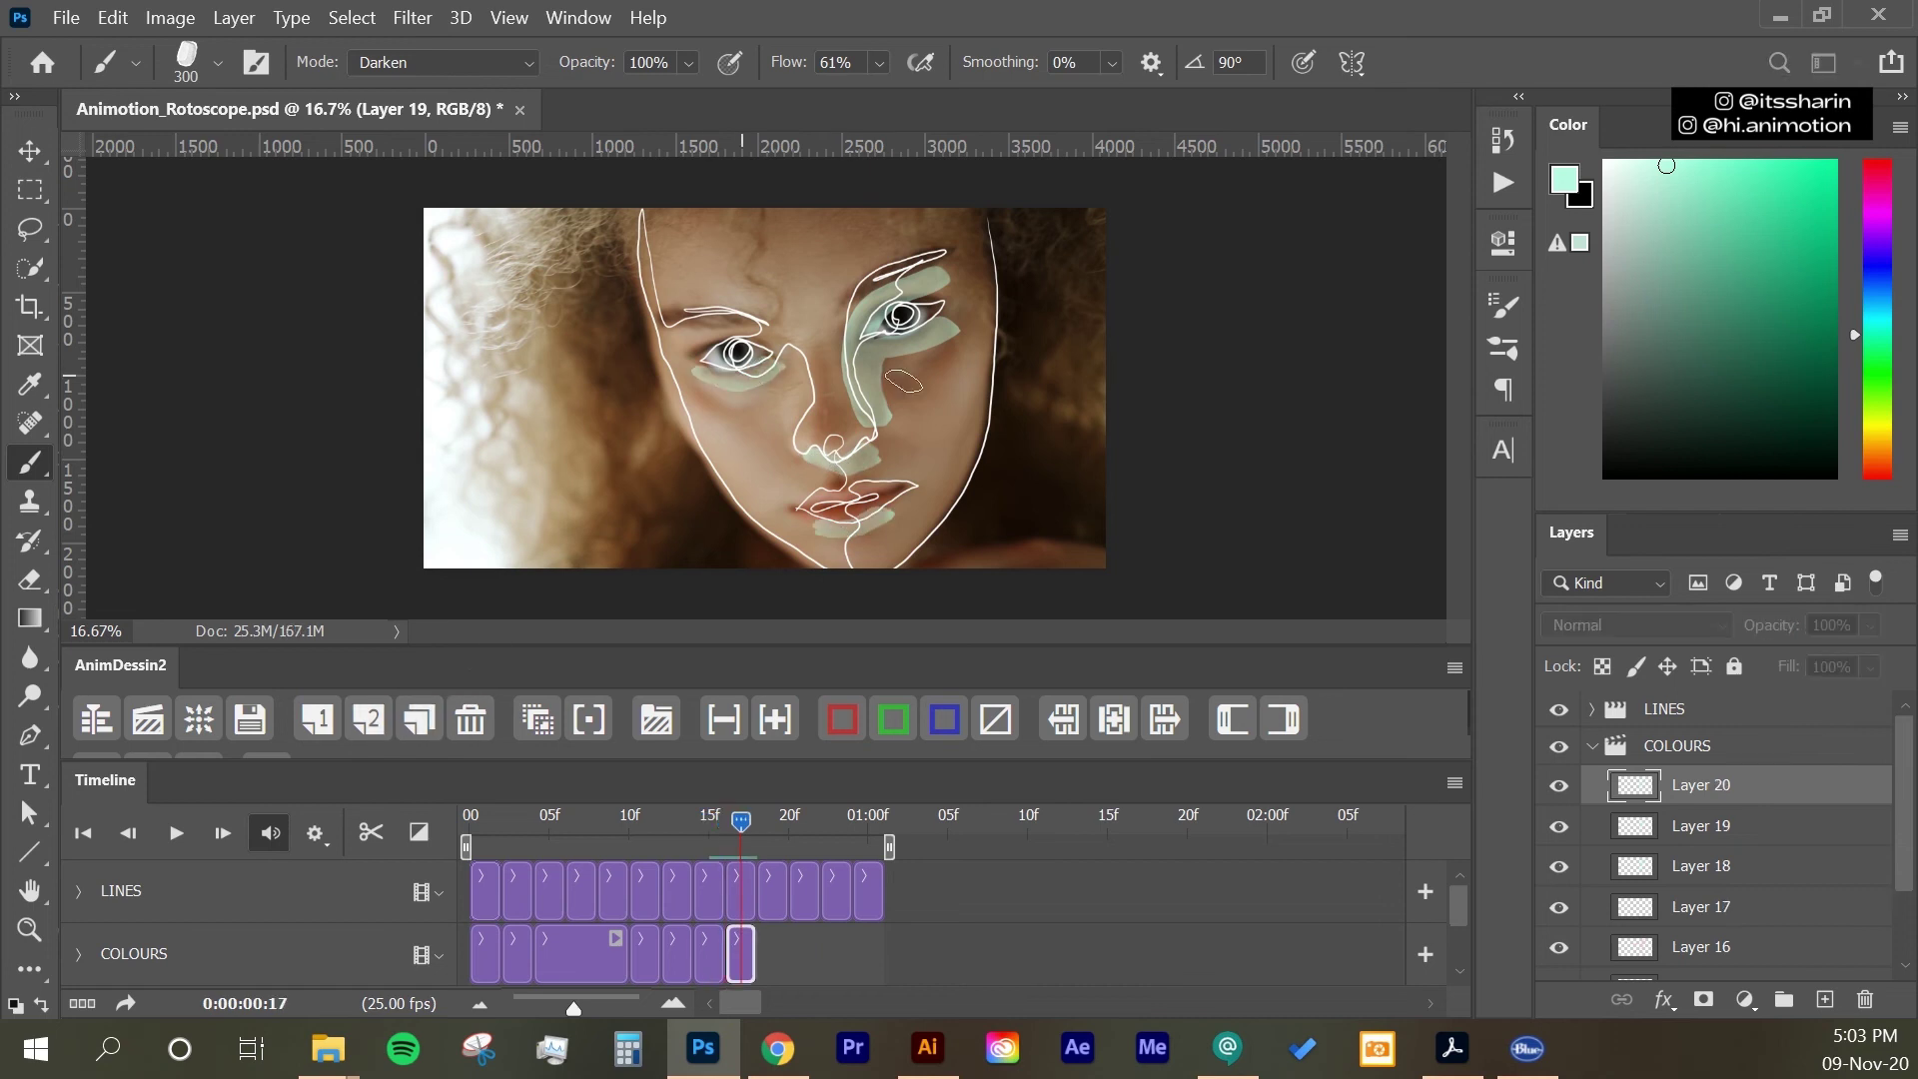
left_click(367, 718)
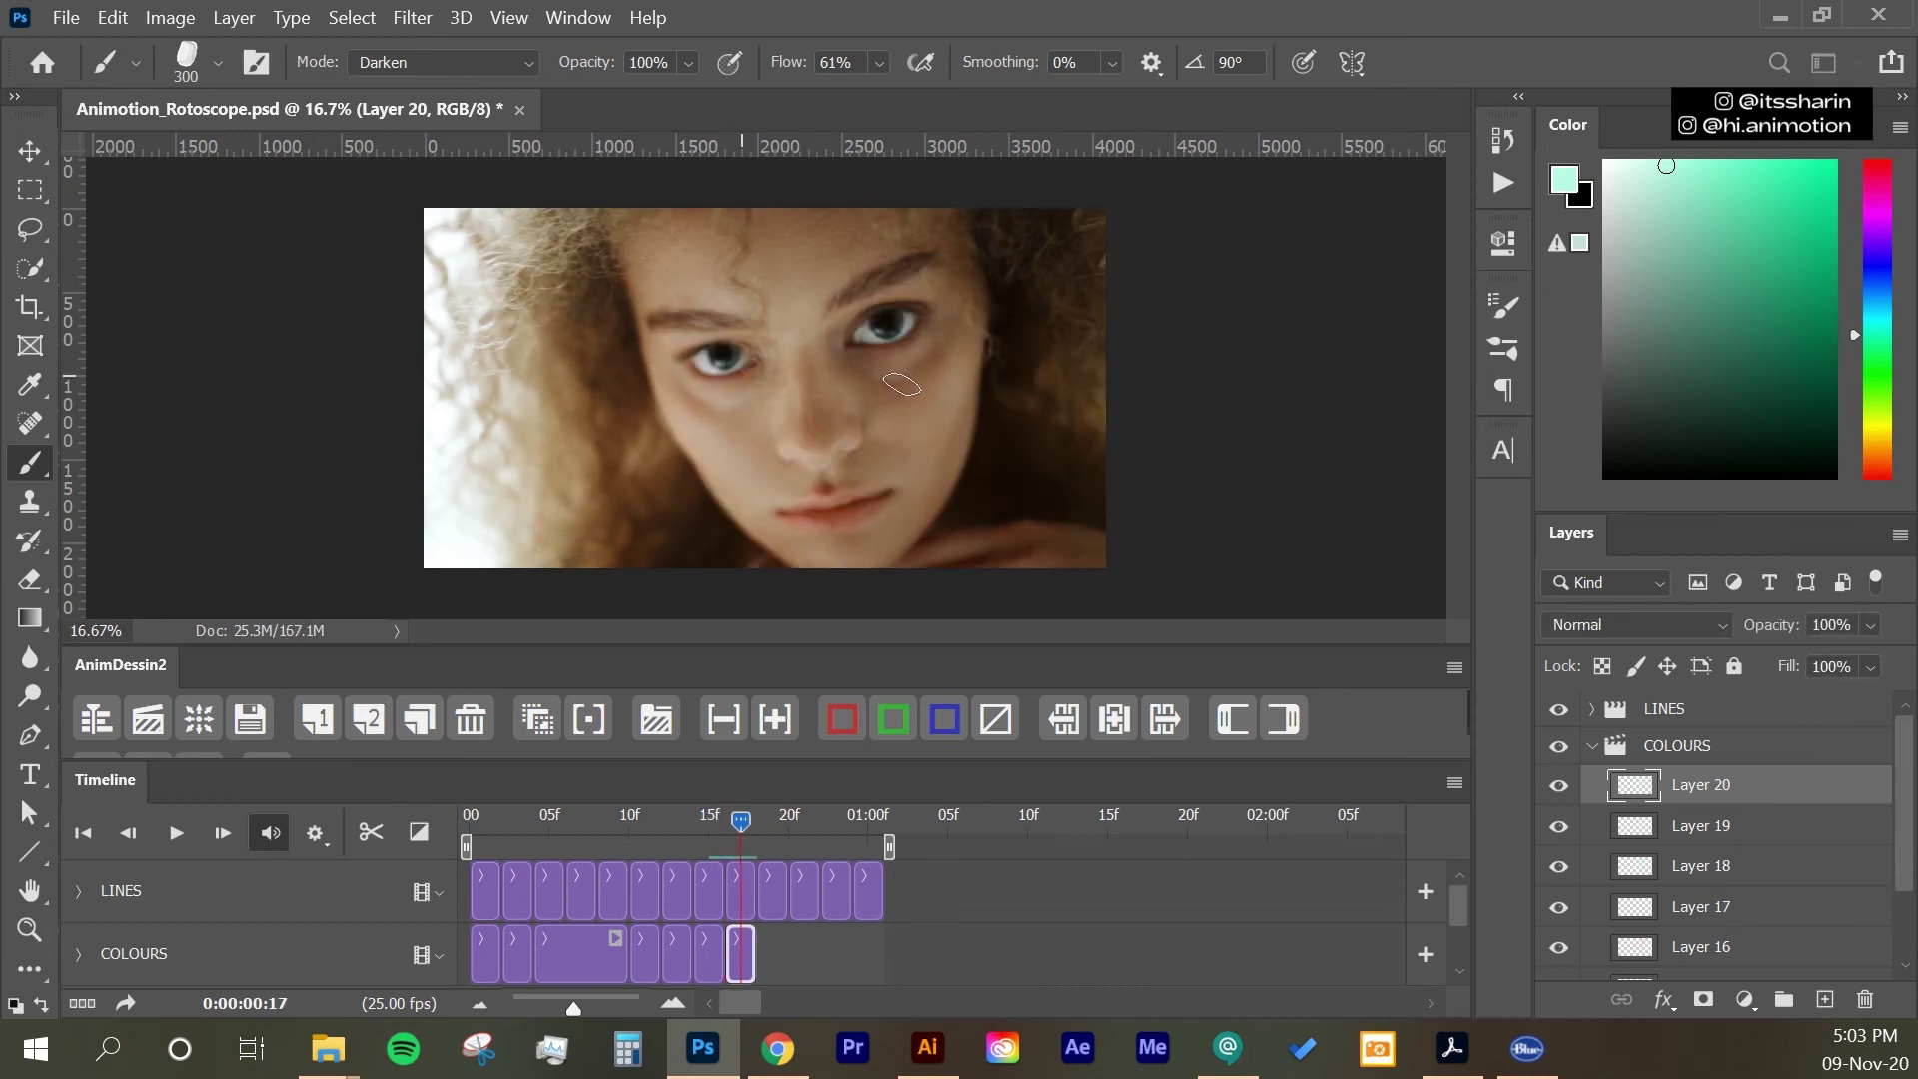
Step: Add Layer 21, switch the colour to blue, and paint a brow-to-nose stroke
left_click(396, 690)
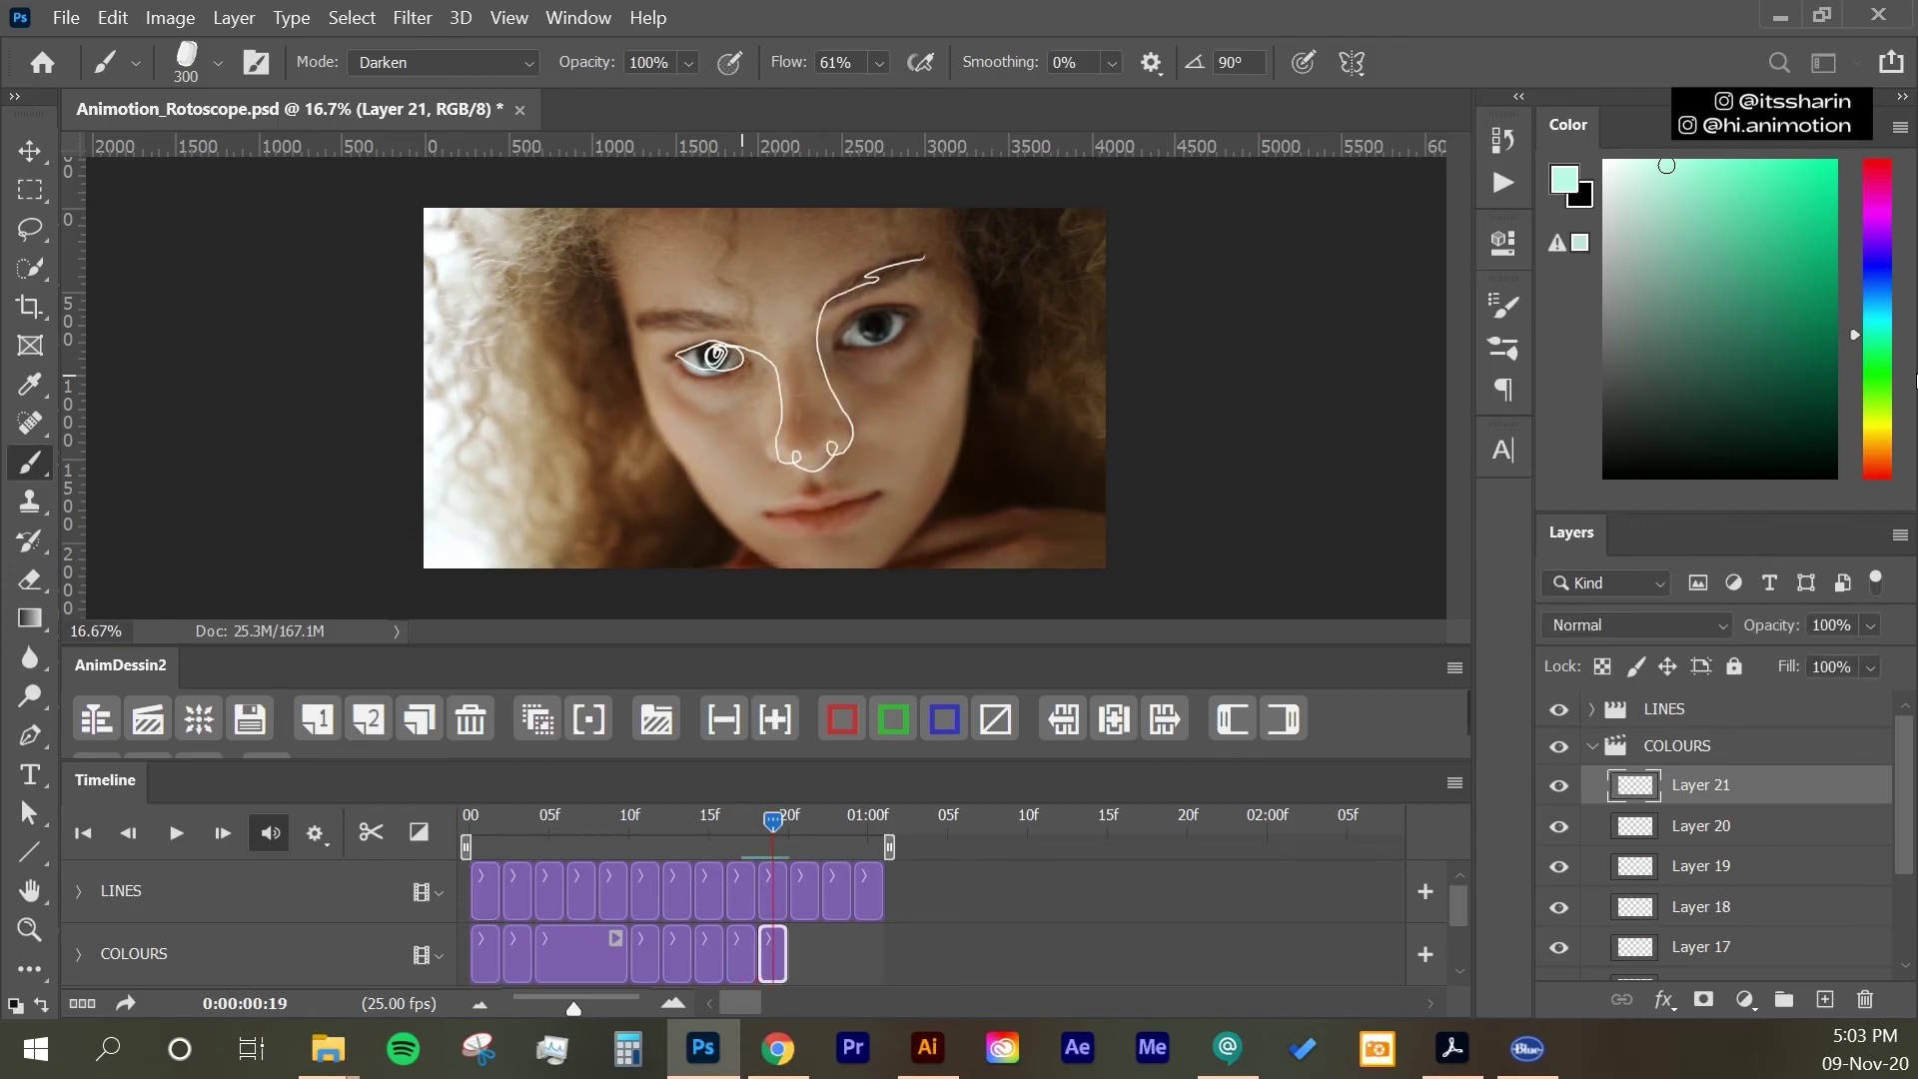
left_click_drag(1874, 400, 1874, 263)
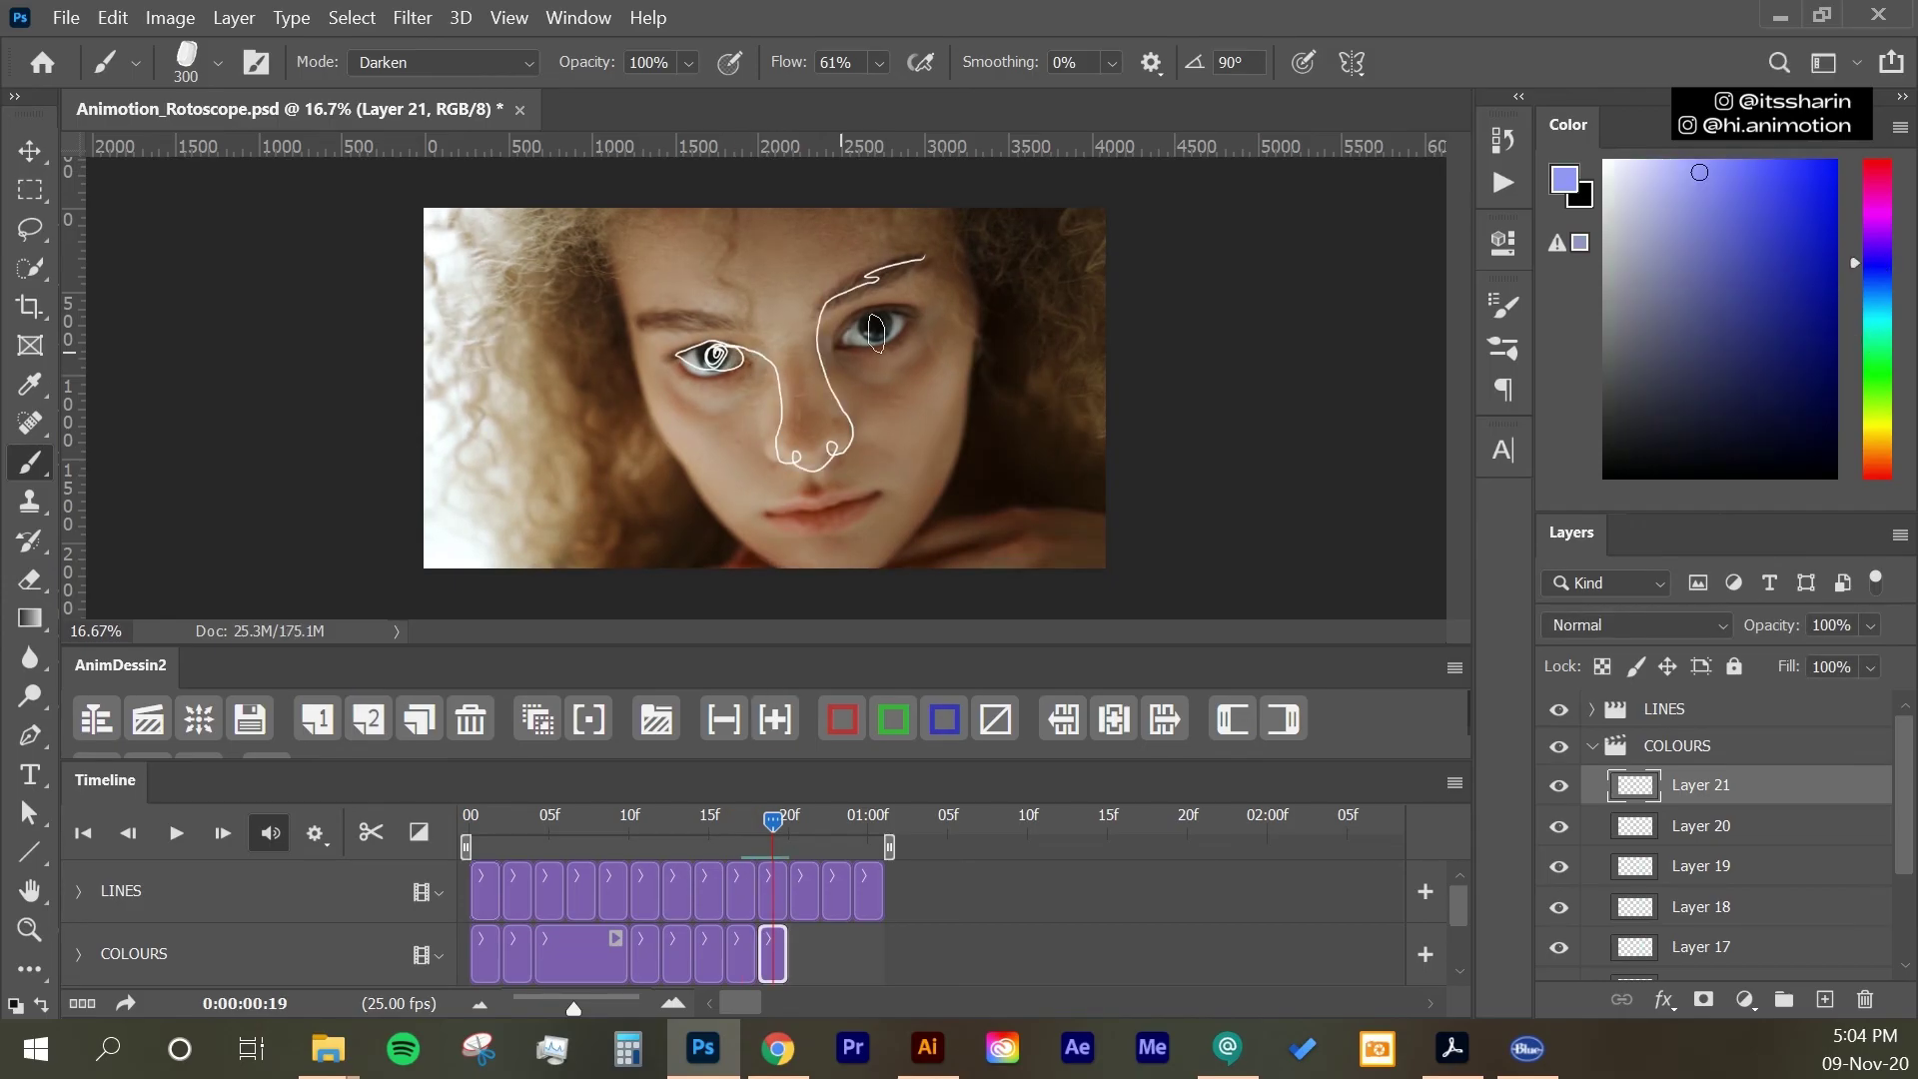
left_click_drag(1763, 165, 1780, 183)
mouse_move(847, 292)
left_mouse_down()
mouse_move(834, 375)
mouse_move(867, 441)
left_mouse_up()
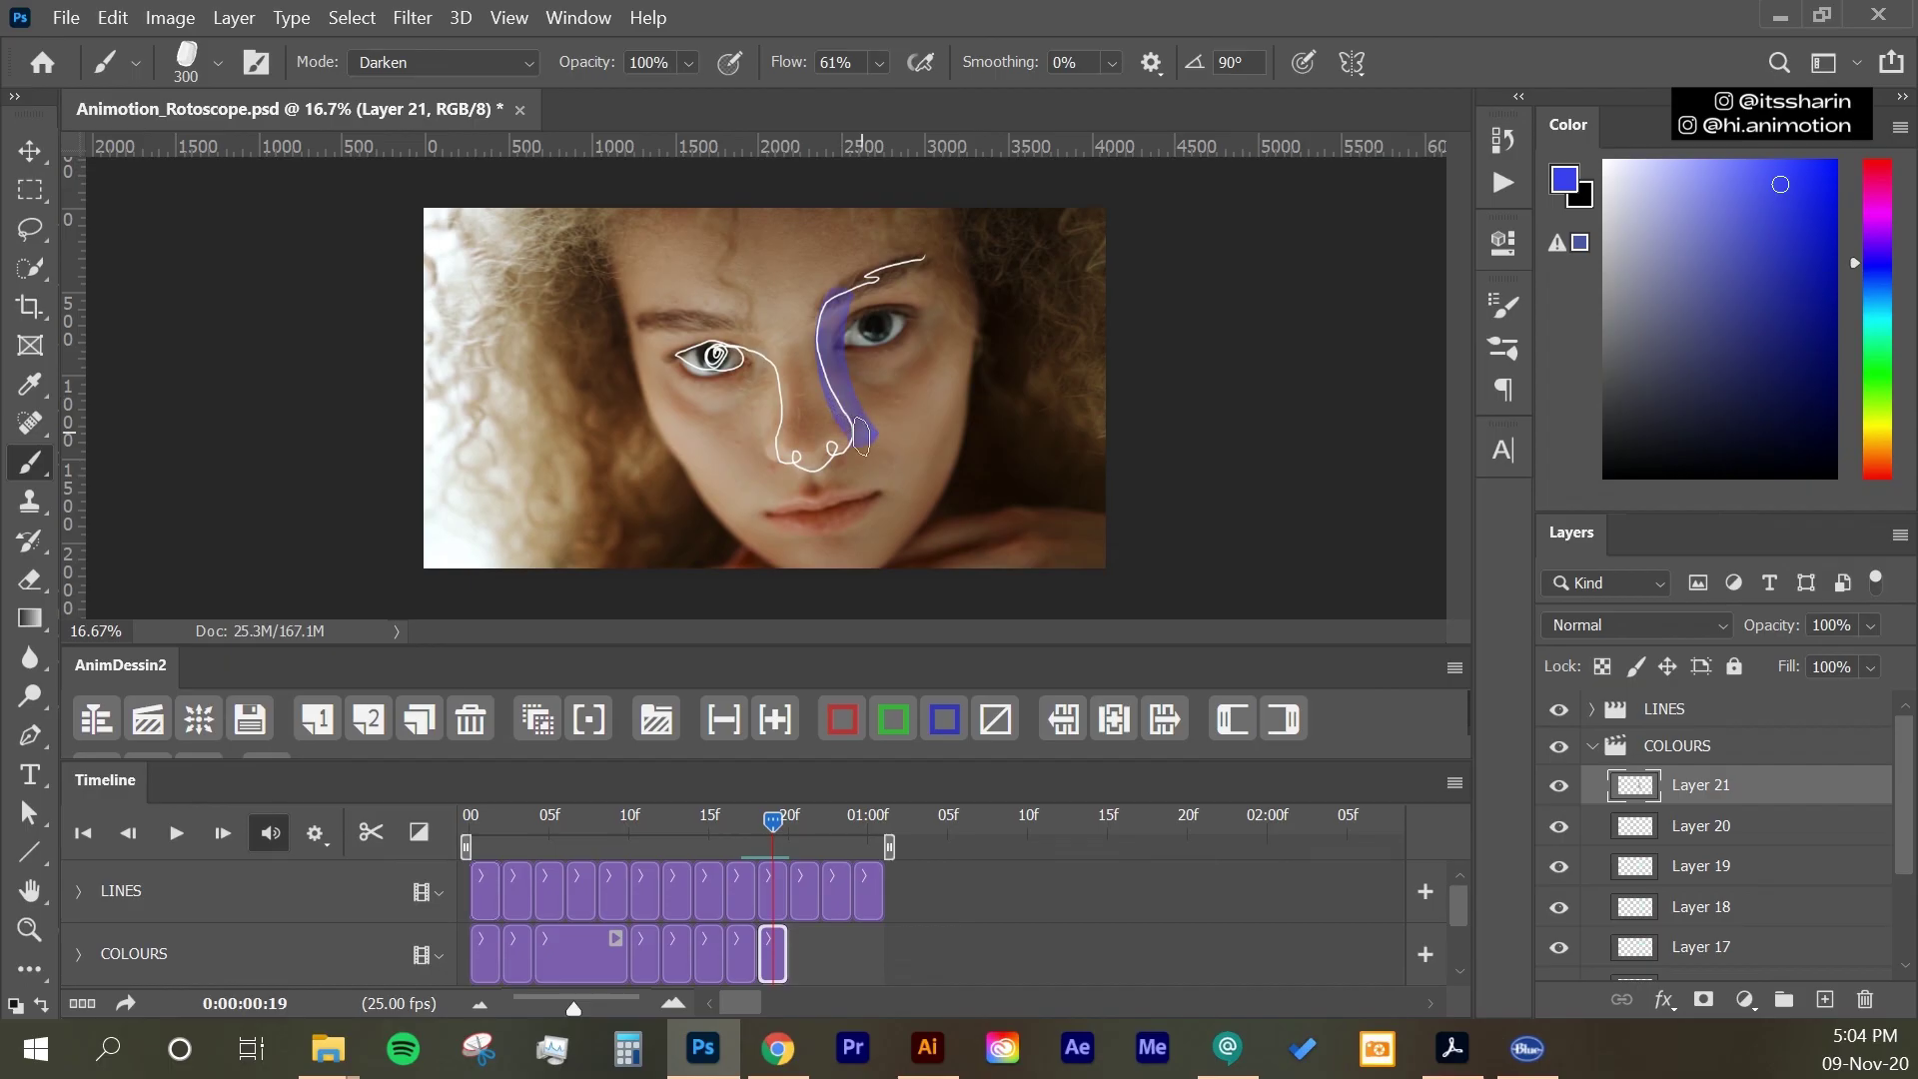
Step: Add Layers 22, 23 and 24, repainting the blue stroke beside the nose on each
left_click(369, 719)
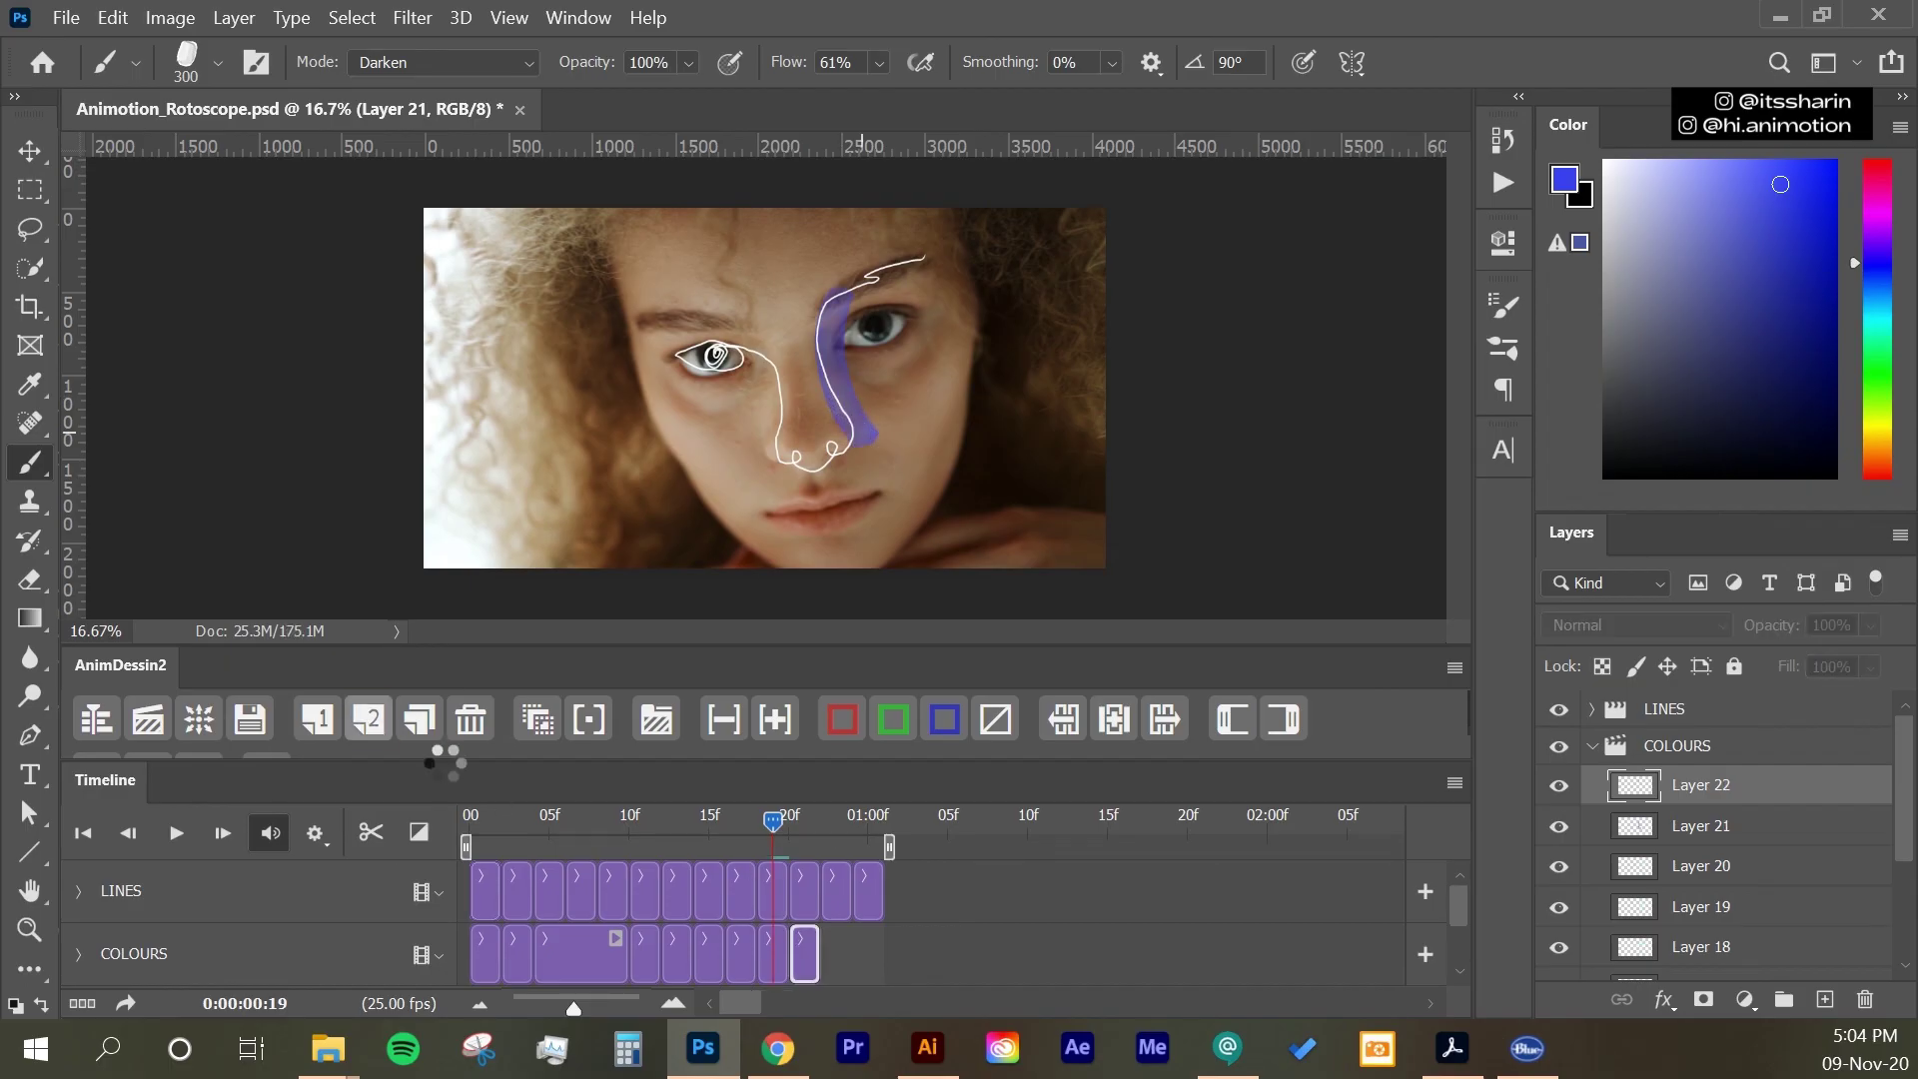
left_click_drag(830, 312, 851, 441)
left_click(404, 690)
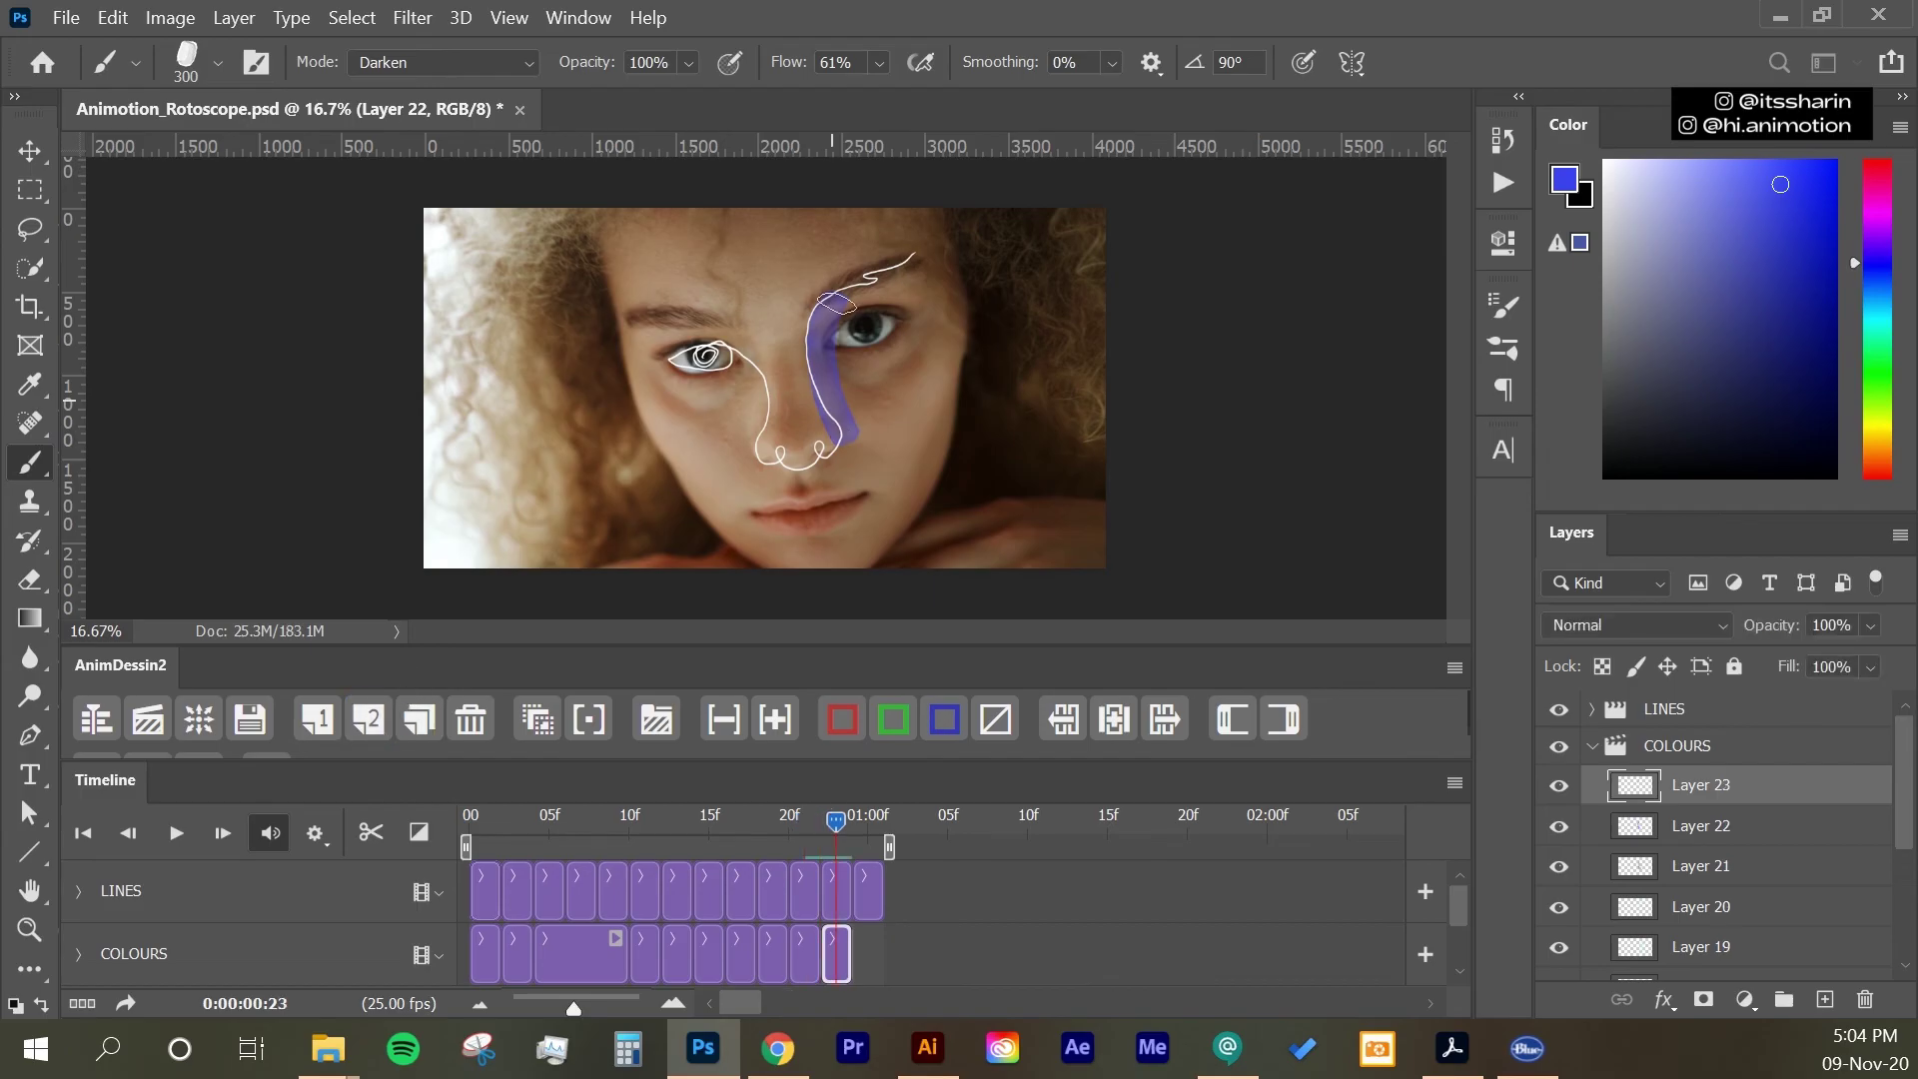
mouse_move(819, 298)
left_mouse_down()
mouse_move(811, 359)
mouse_move(844, 440)
left_mouse_up()
left_click(369, 717)
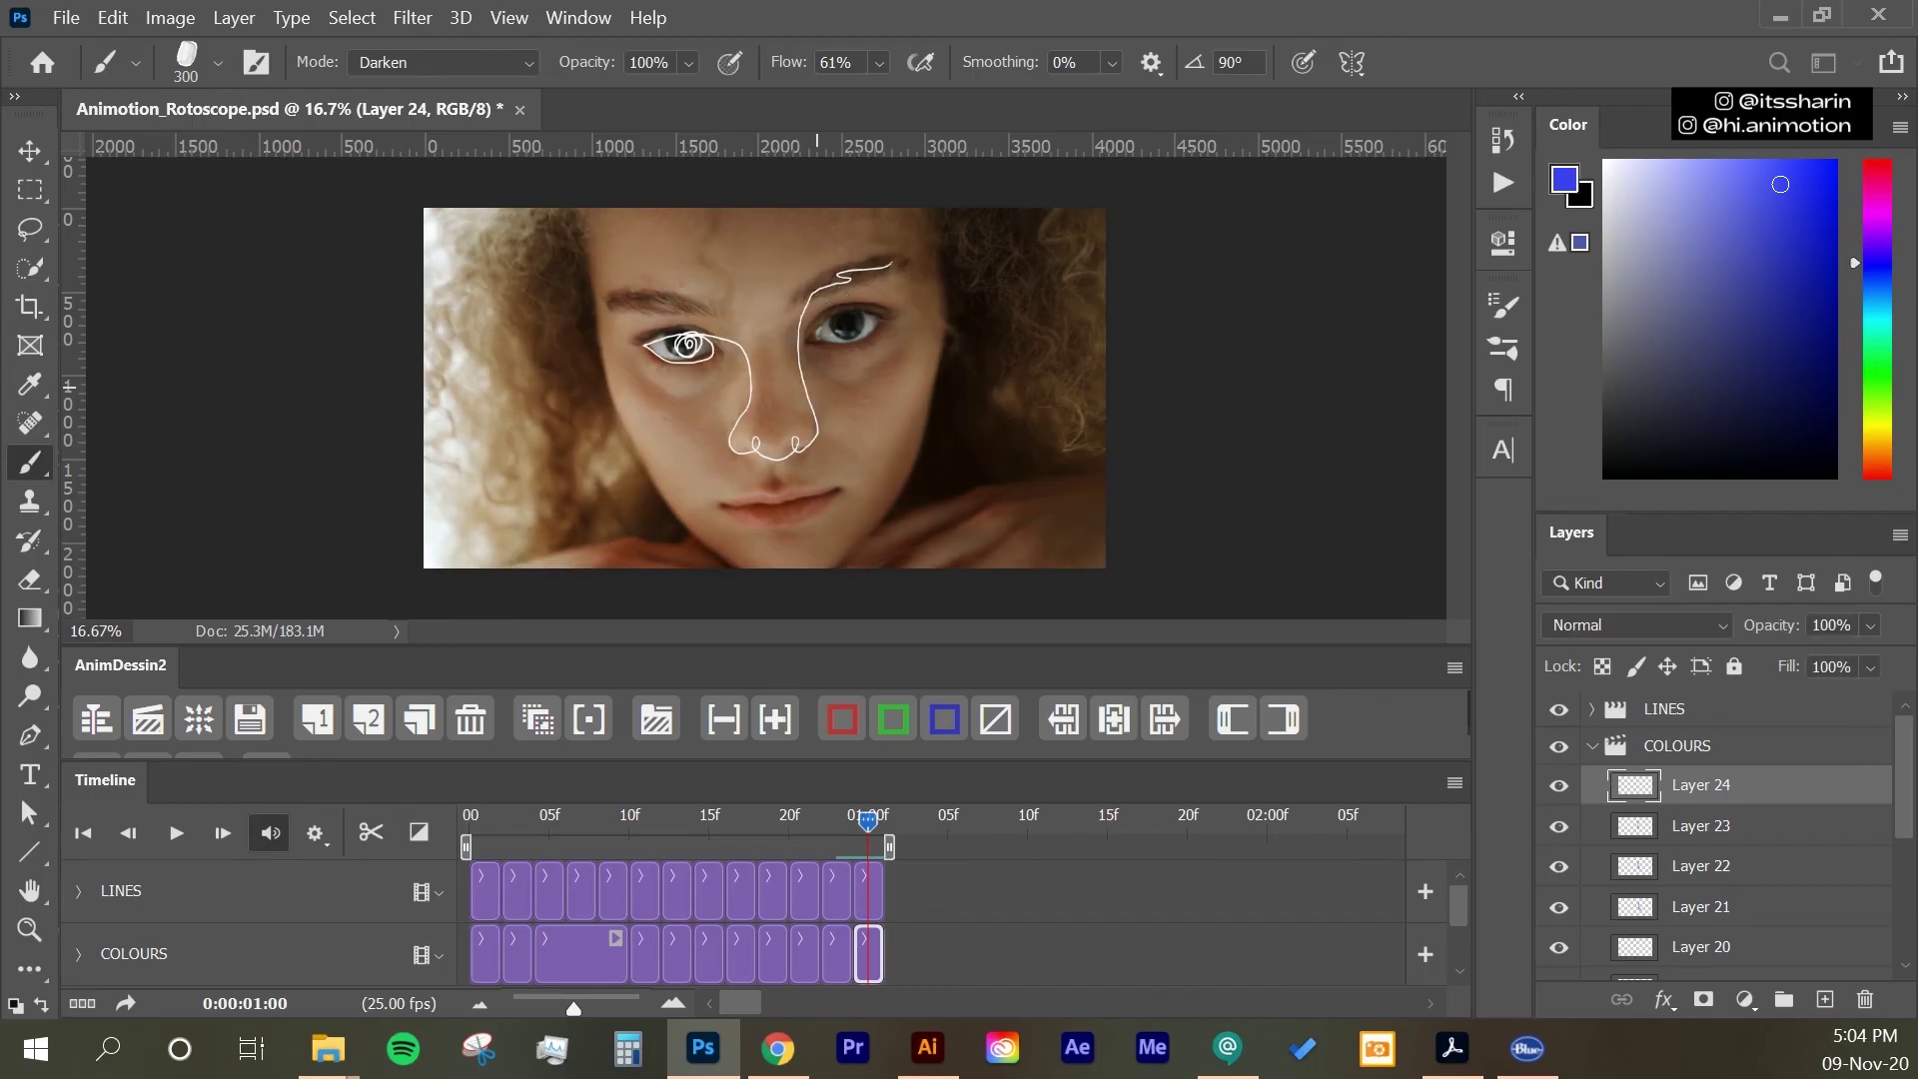
left_click_drag(821, 300, 811, 422)
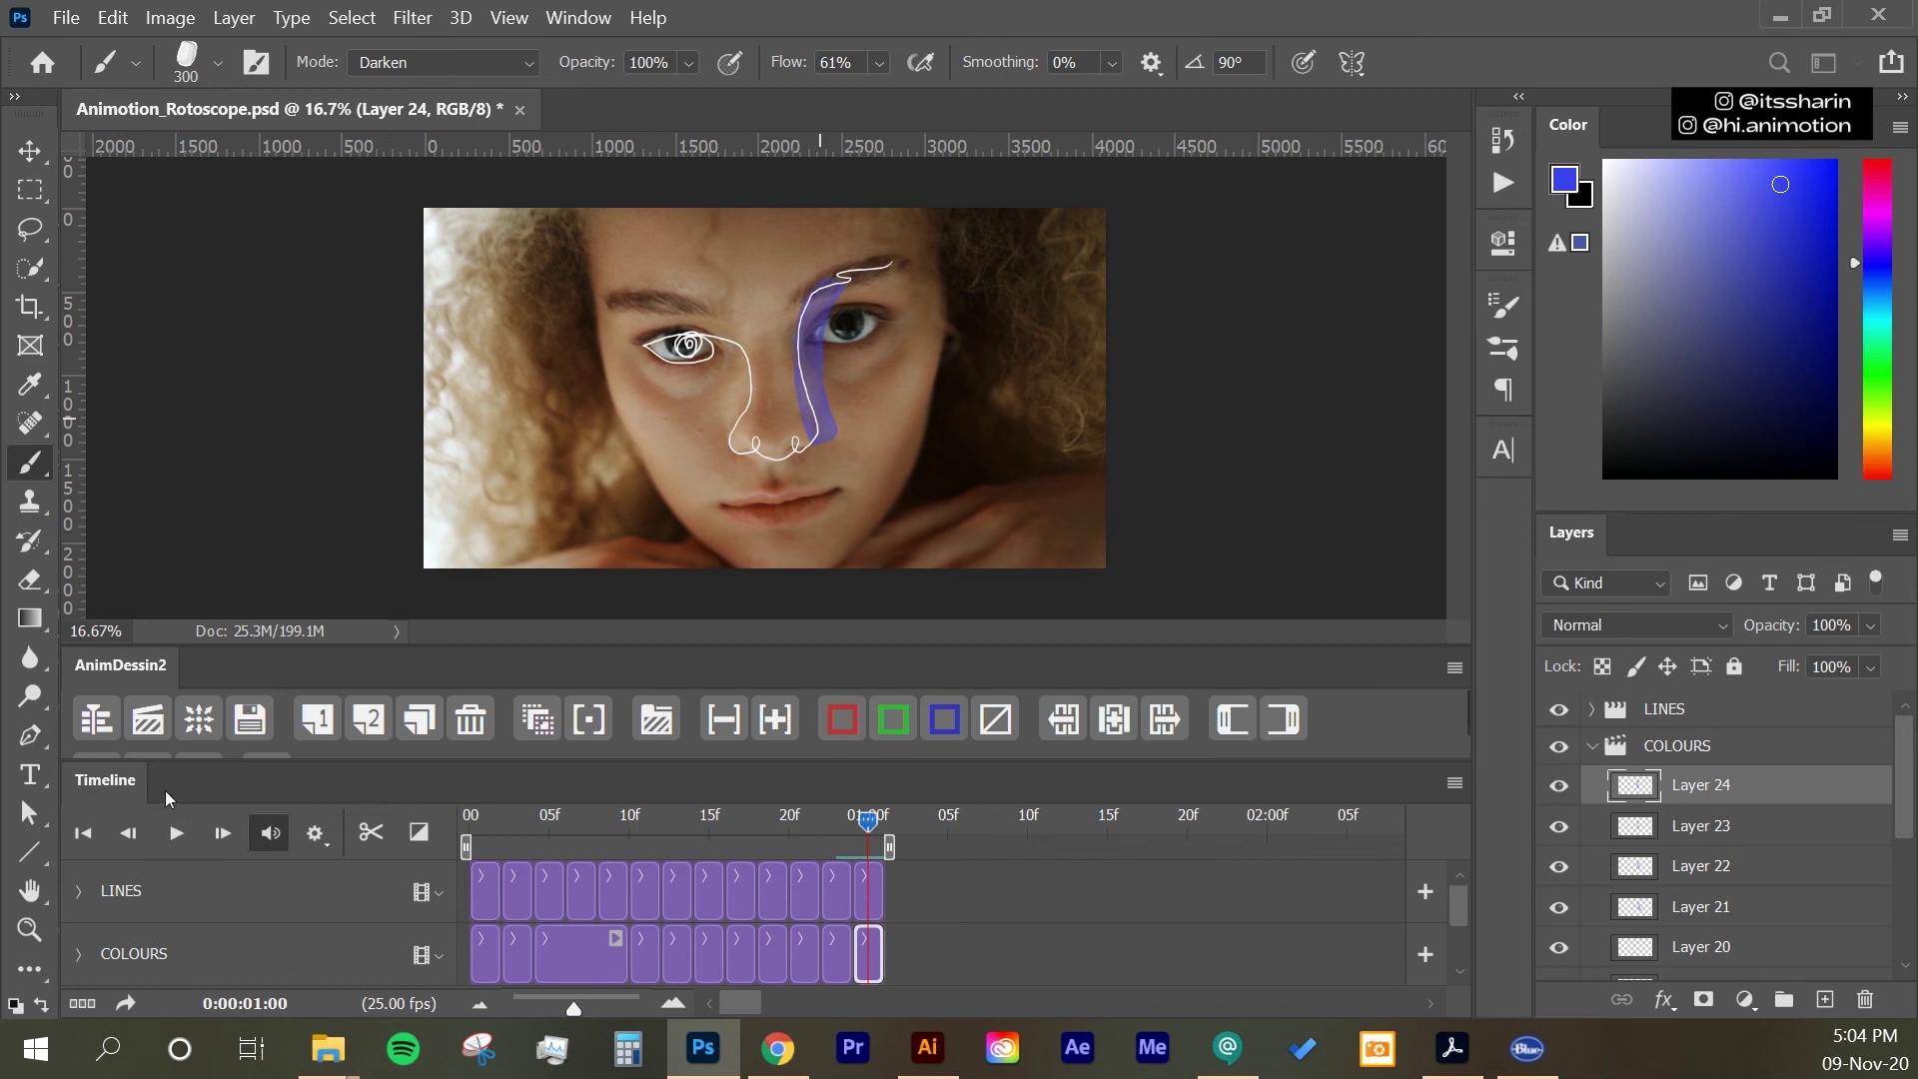
Step: Play the animation from the Timeline to preview outlines and watercolour accents
left_click(176, 835)
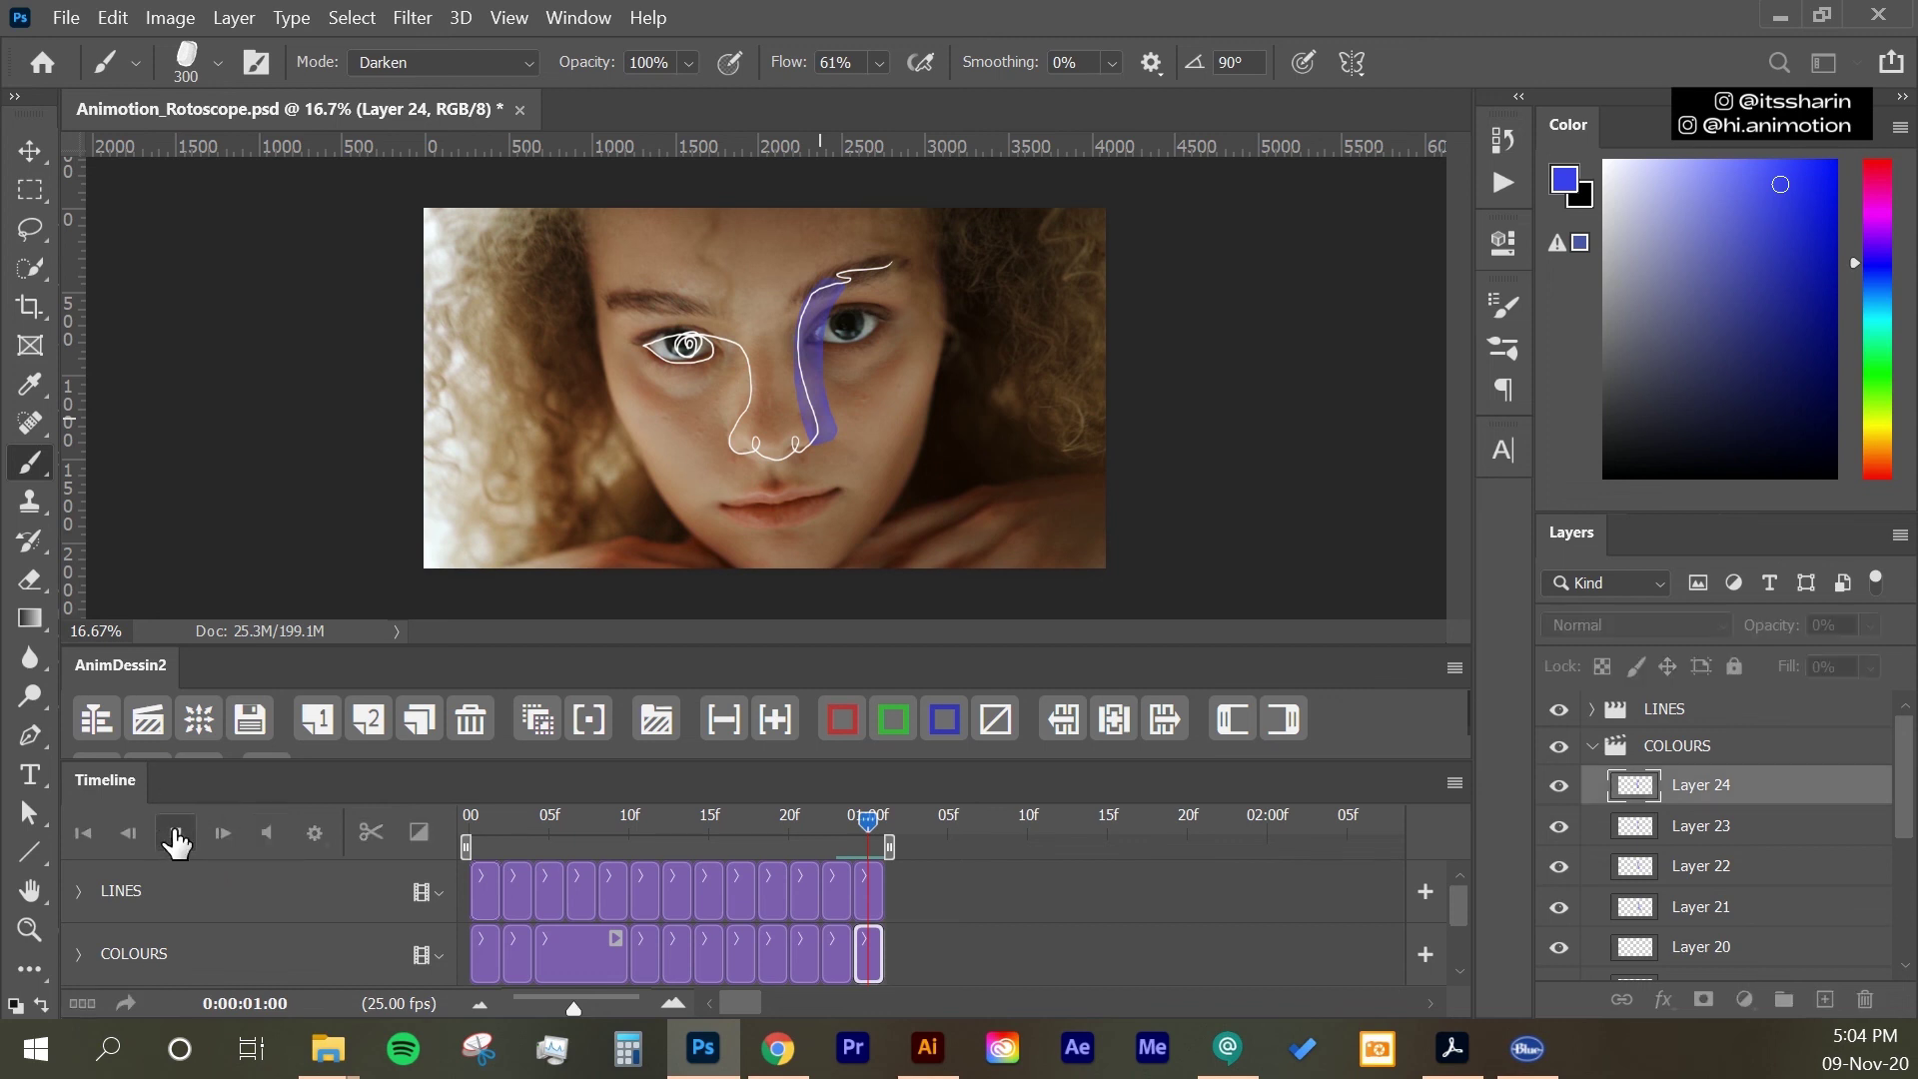